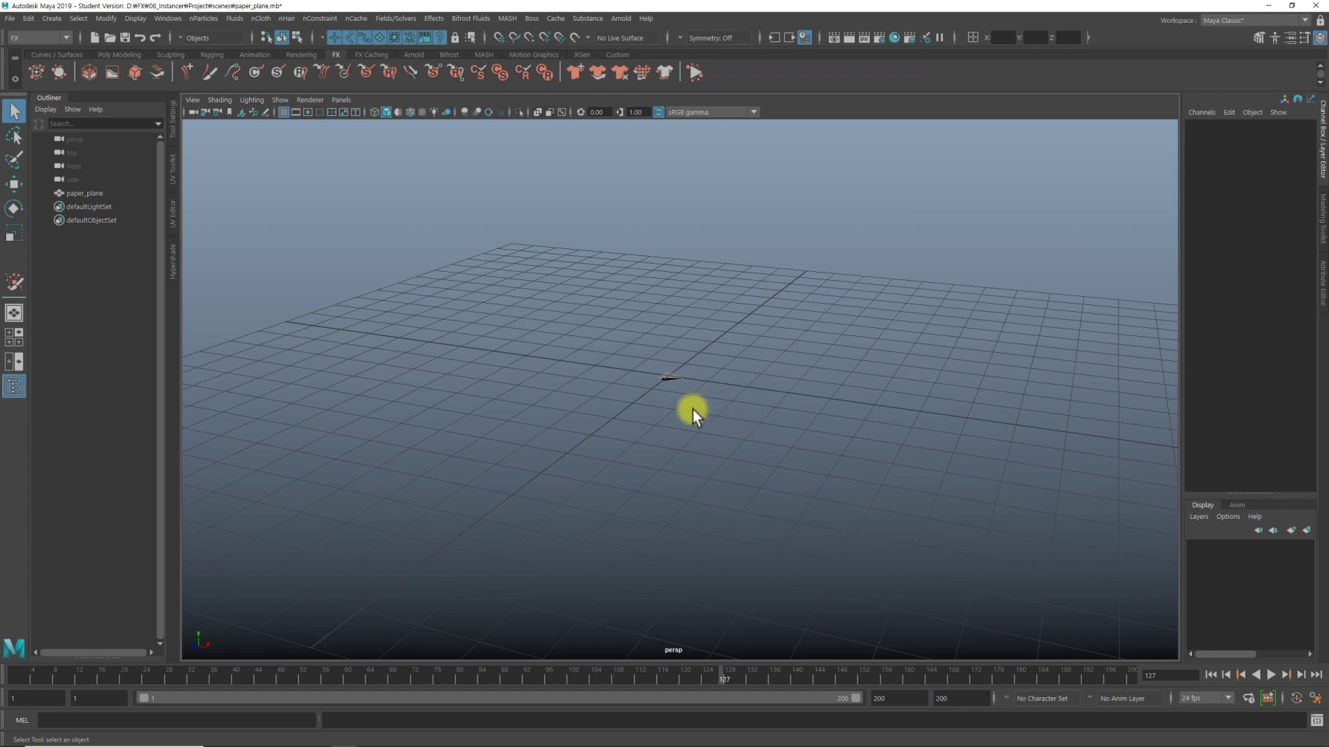
Select the paper_plane model and tumble the view to see it edge-on
scroll(692, 410, "up", 2)
scroll(680, 415, "up", 1)
scroll(665, 375, "up", 1)
left_click(666, 375)
mouse_move(666, 375)
left_mouse_down("alt")
mouse_move(661, 400)
mouse_move(748, 397)
mouse_move(760, 409)
mouse_move(596, 418)
left_mouse_up("alt")
Dolly in and orbit around the paper plane from above, around and below
right_click_drag(597, 418, 844, 413, "alt")
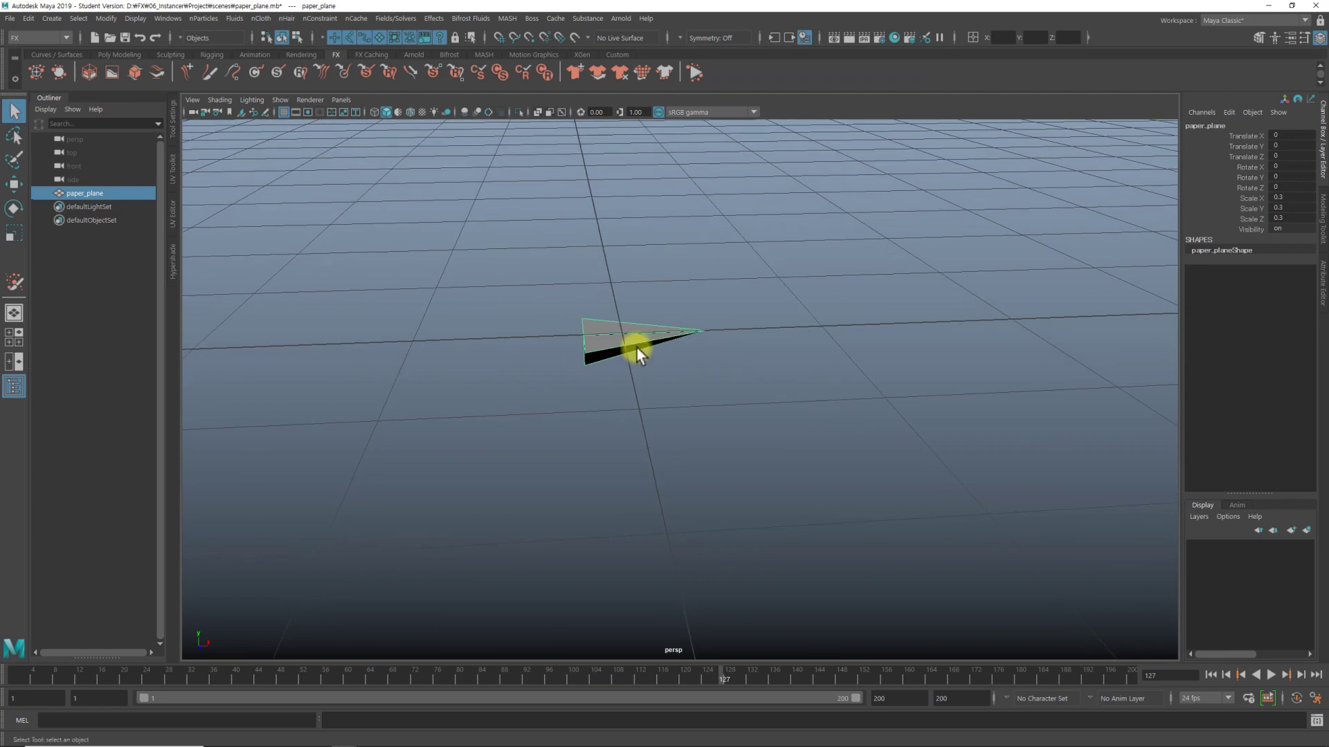
mouse_move(796, 396)
left_mouse_down("alt")
mouse_move(674, 403)
mouse_move(694, 386)
mouse_move(726, 413)
mouse_move(724, 451)
mouse_move(789, 394)
mouse_move(895, 383)
mouse_move(786, 403)
mouse_move(689, 400)
left_mouse_up("alt")
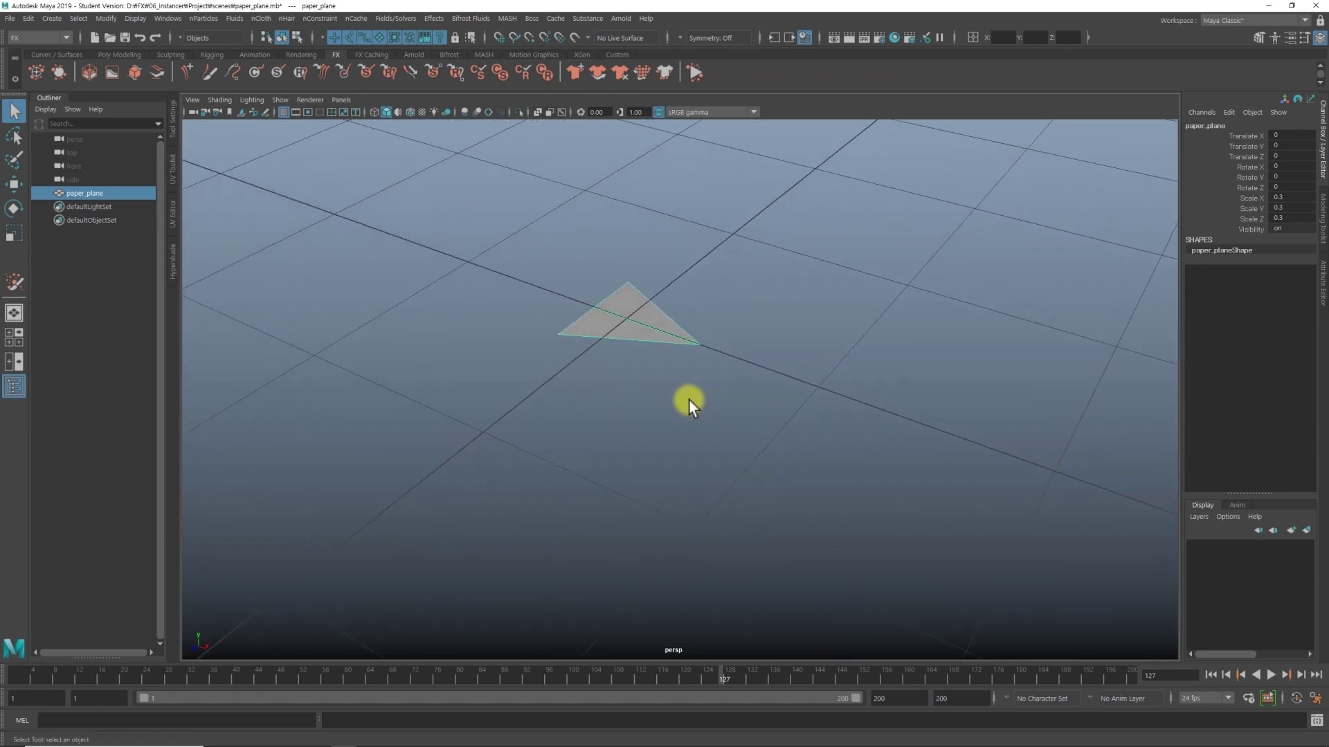
right_click_drag(807, 398, 444, 383, "alt")
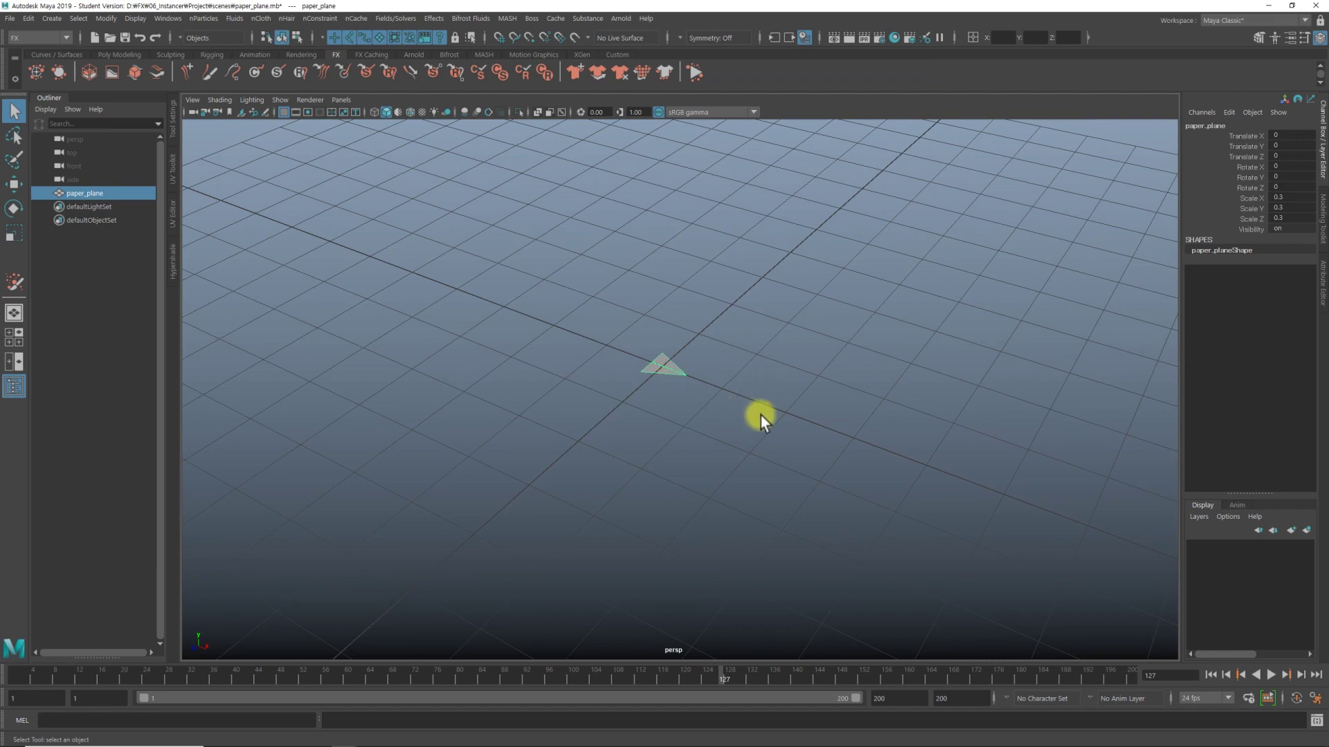
mouse_move(761, 416)
left_mouse_down("alt")
mouse_move(546, 416)
mouse_move(940, 446)
left_mouse_up("alt")
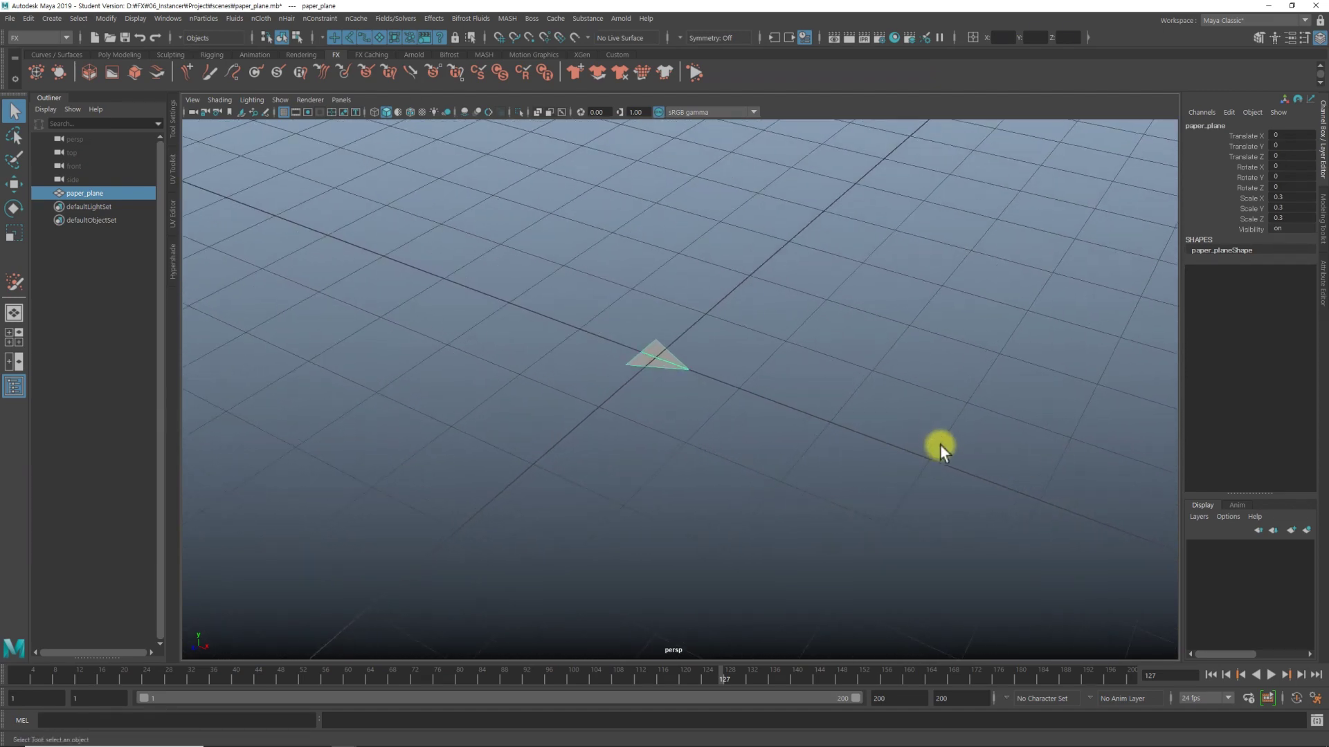
mouse_move(738, 447)
left_mouse_down("alt")
mouse_move(766, 423)
mouse_move(759, 406)
mouse_move(723, 436)
mouse_move(756, 445)
left_mouse_up("alt")
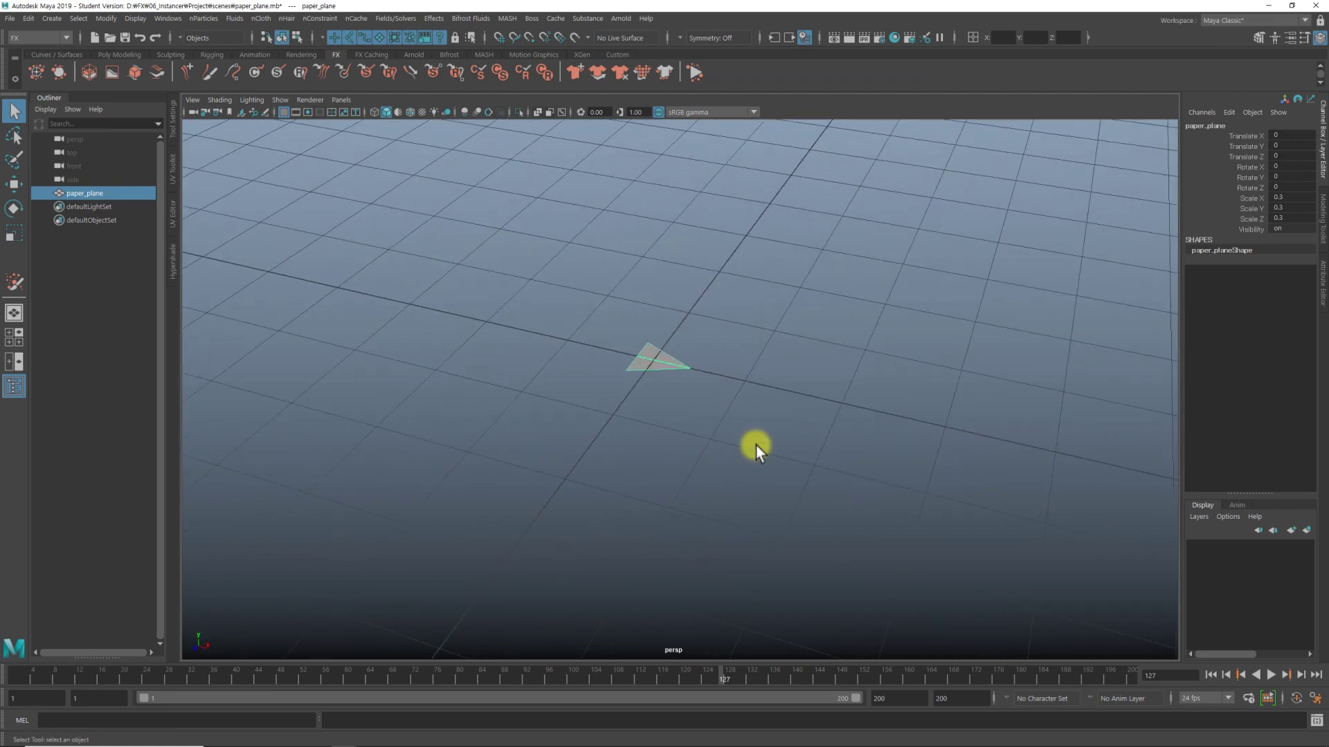
key("w")
mouse_move(754, 440)
right_mouse_down("alt")
mouse_move(606, 431)
mouse_move(1073, 475)
right_mouse_up("alt")
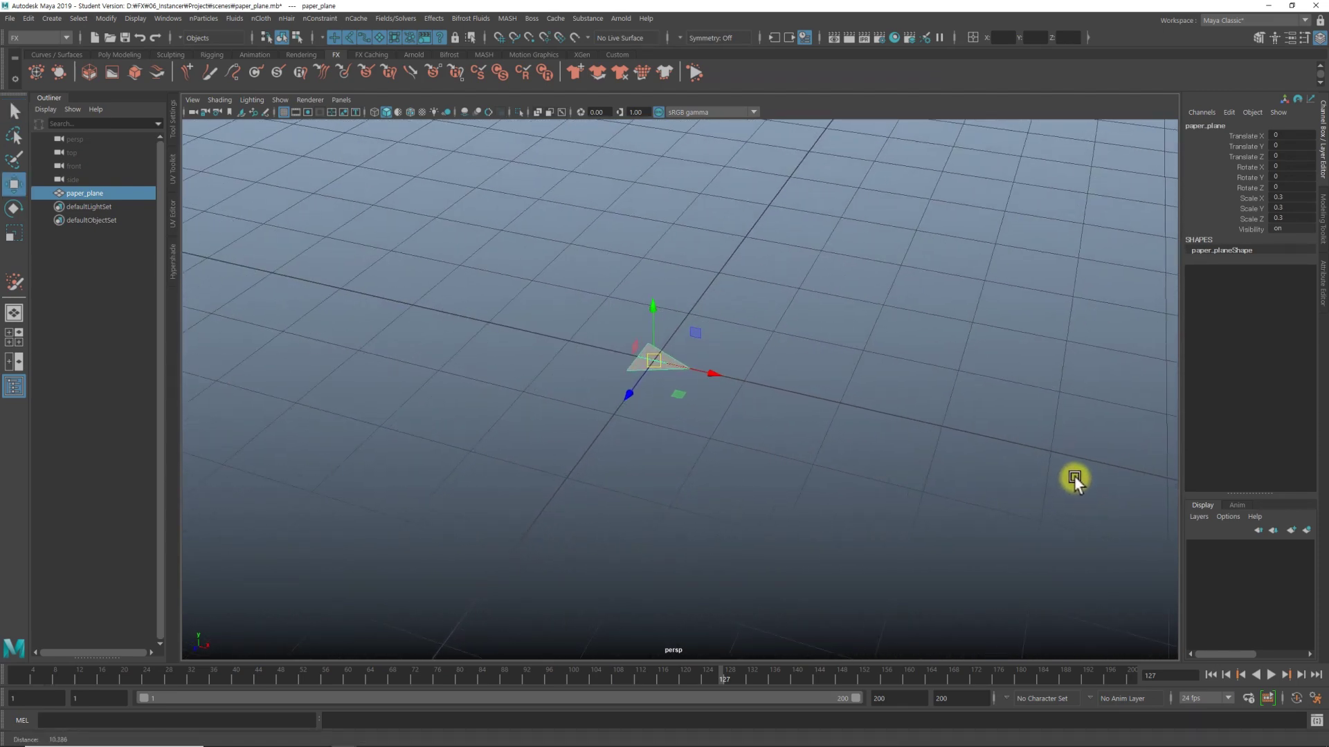
mouse_move(762, 392)
left_mouse_down("alt")
mouse_move(581, 388)
mouse_move(728, 405)
left_mouse_up("alt")
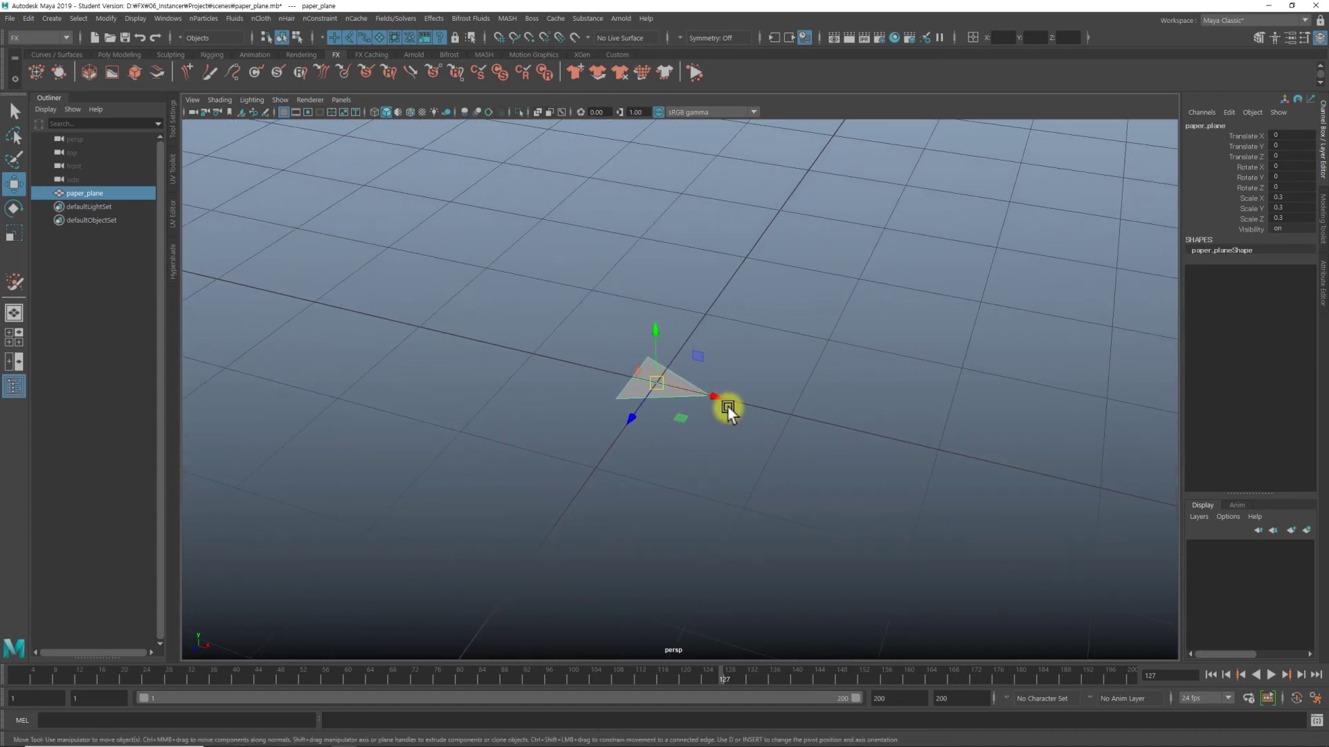
mouse_move(637, 383)
left_mouse_down("alt")
mouse_move(759, 445)
mouse_move(795, 447)
mouse_move(713, 401)
mouse_move(632, 389)
mouse_move(754, 403)
mouse_move(887, 392)
left_mouse_up("alt")
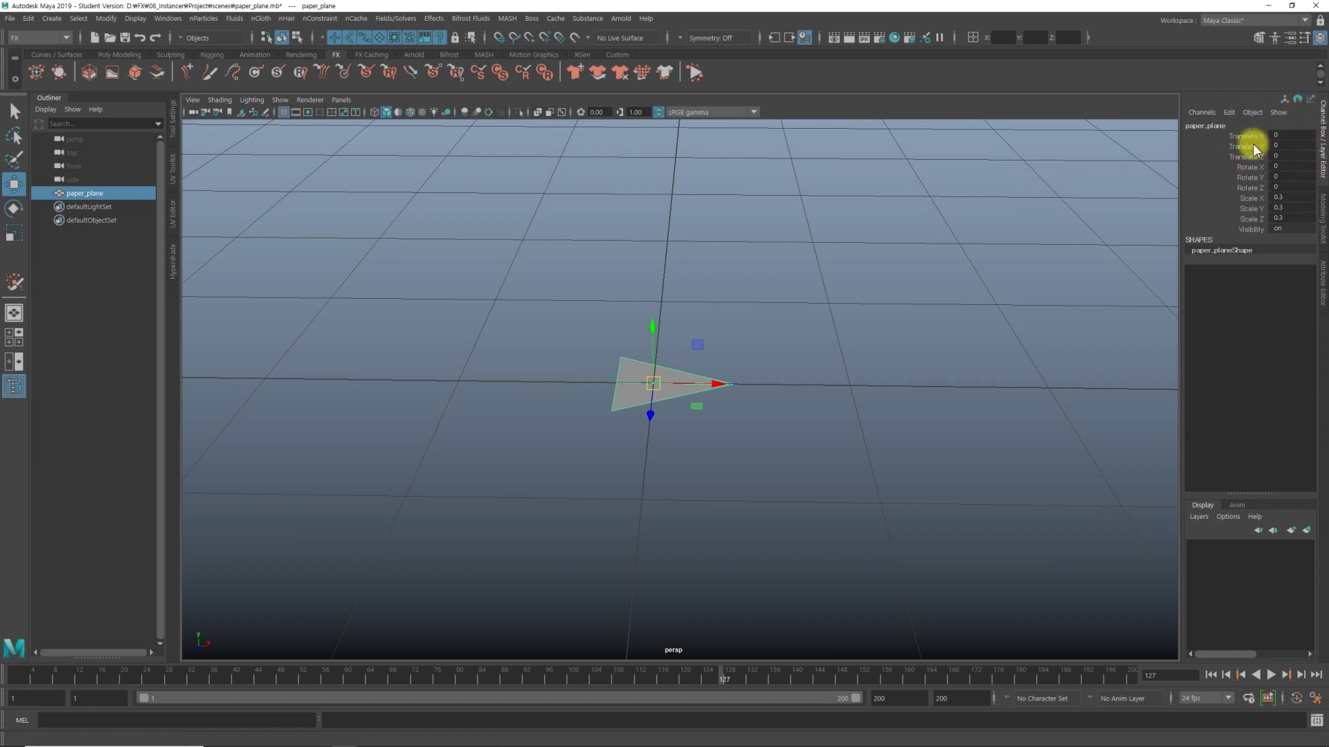
mouse_move(727, 391)
left_mouse_down("alt")
mouse_move(688, 463)
mouse_move(616, 442)
mouse_move(872, 471)
left_mouse_up("alt")
right_click_drag(877, 476, 530, 454, "alt")
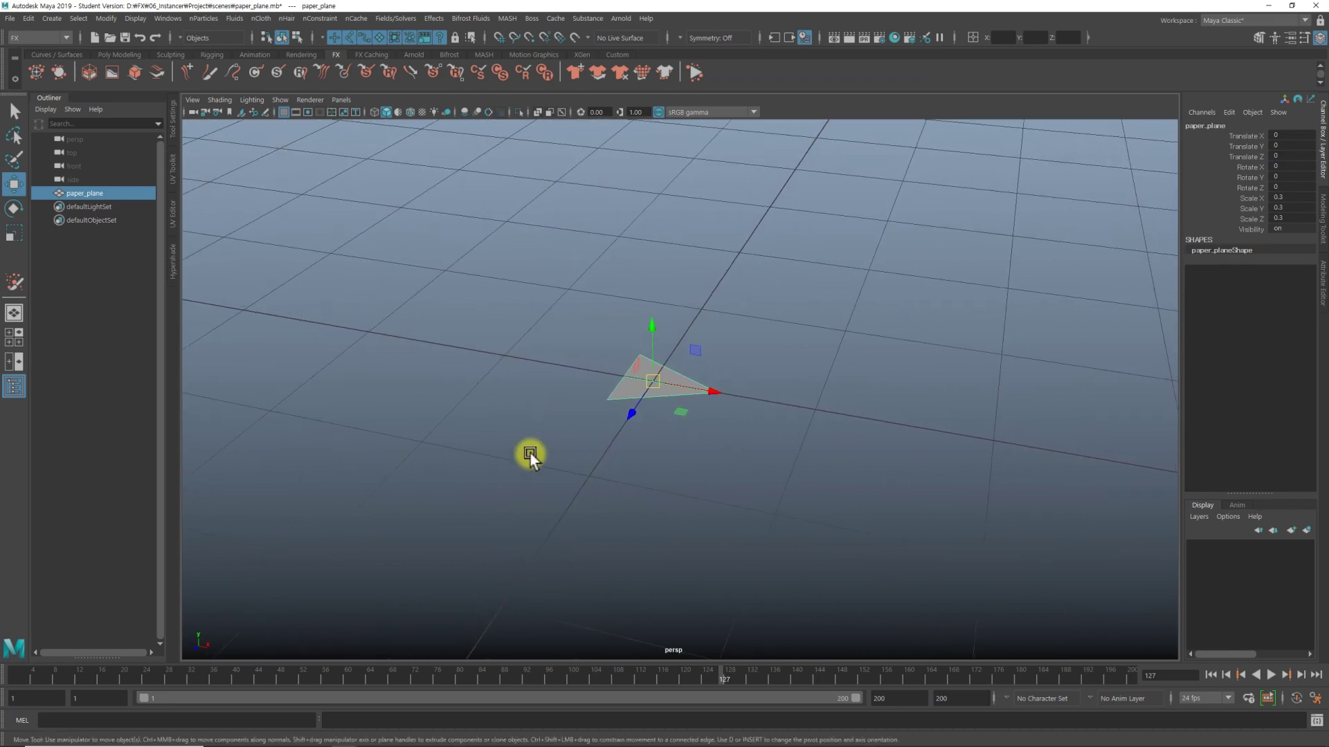
mouse_move(732, 411)
left_mouse_down("alt")
mouse_move(717, 451)
mouse_move(430, 438)
left_mouse_up("alt")
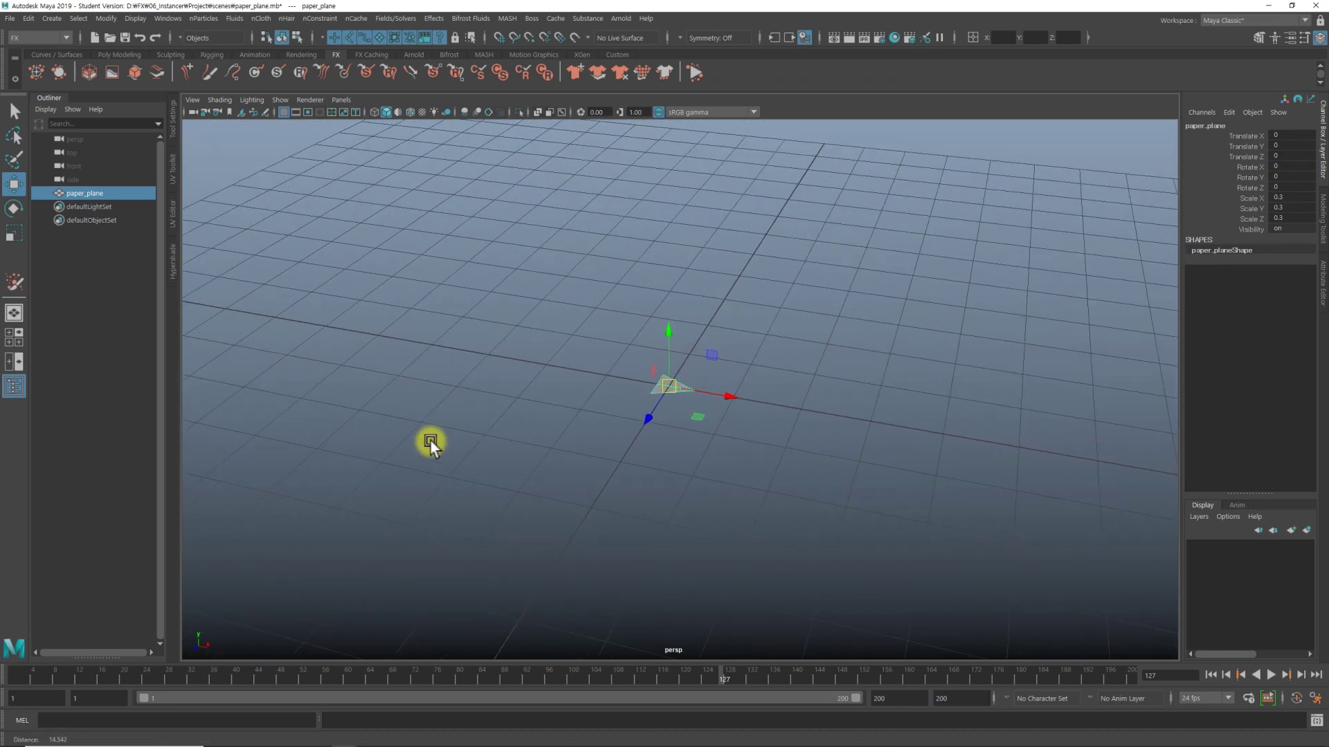
right_click_drag(430, 438, 663, 472, "alt")
left_click_drag(663, 472, 621, 465, "alt")
key("q")
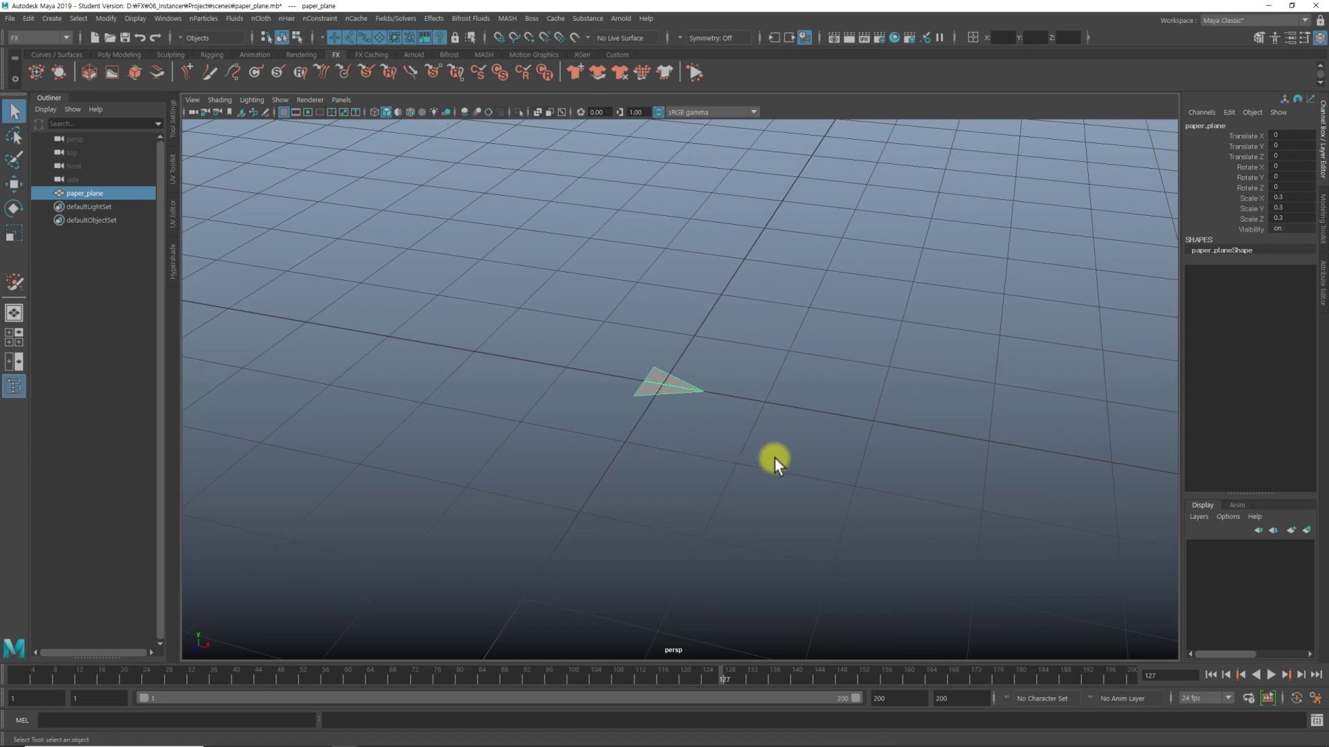
left_click(774, 459)
left_click(658, 380)
mouse_move(657, 380)
left_mouse_down("alt")
mouse_move(572, 451)
mouse_move(478, 433)
mouse_move(394, 376)
mouse_move(780, 454)
mouse_move(406, 424)
mouse_move(638, 424)
mouse_move(661, 403)
mouse_move(662, 385)
mouse_move(644, 385)
mouse_move(747, 407)
mouse_move(480, 364)
left_mouse_up("alt")
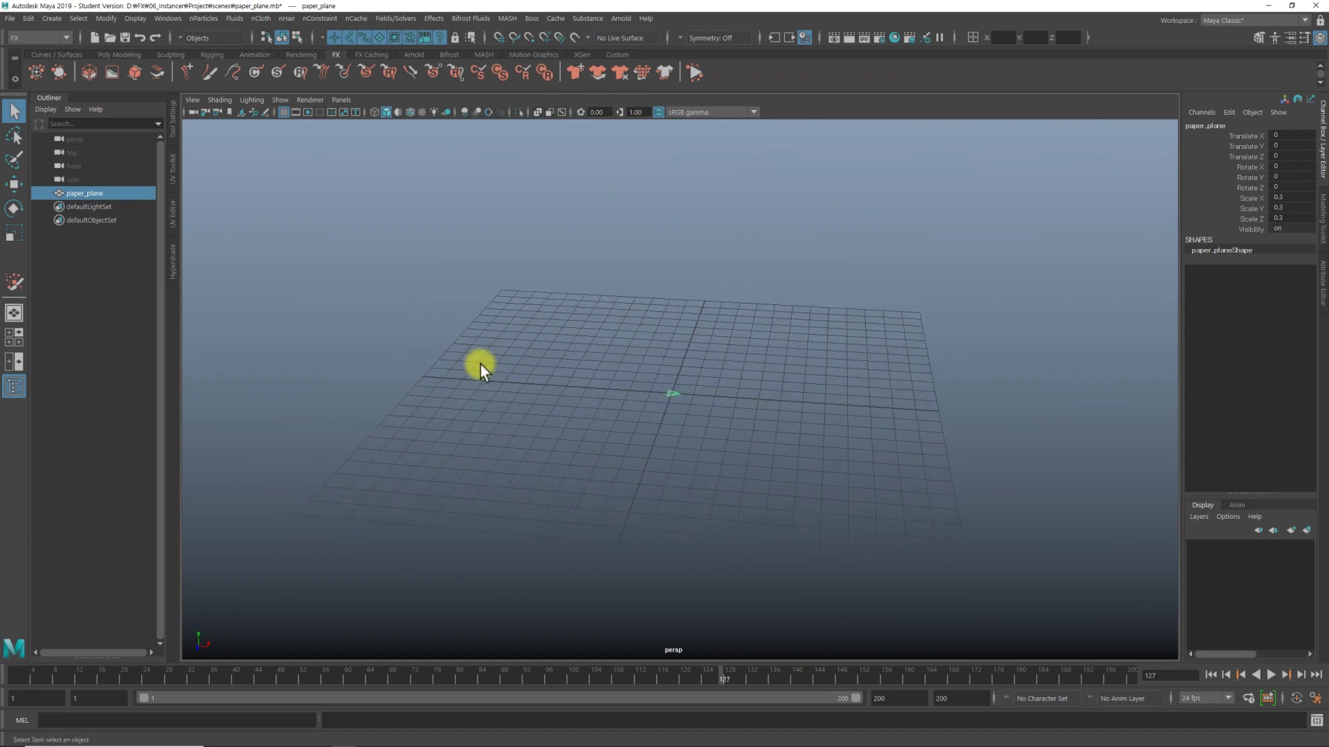
left_click(11, 19)
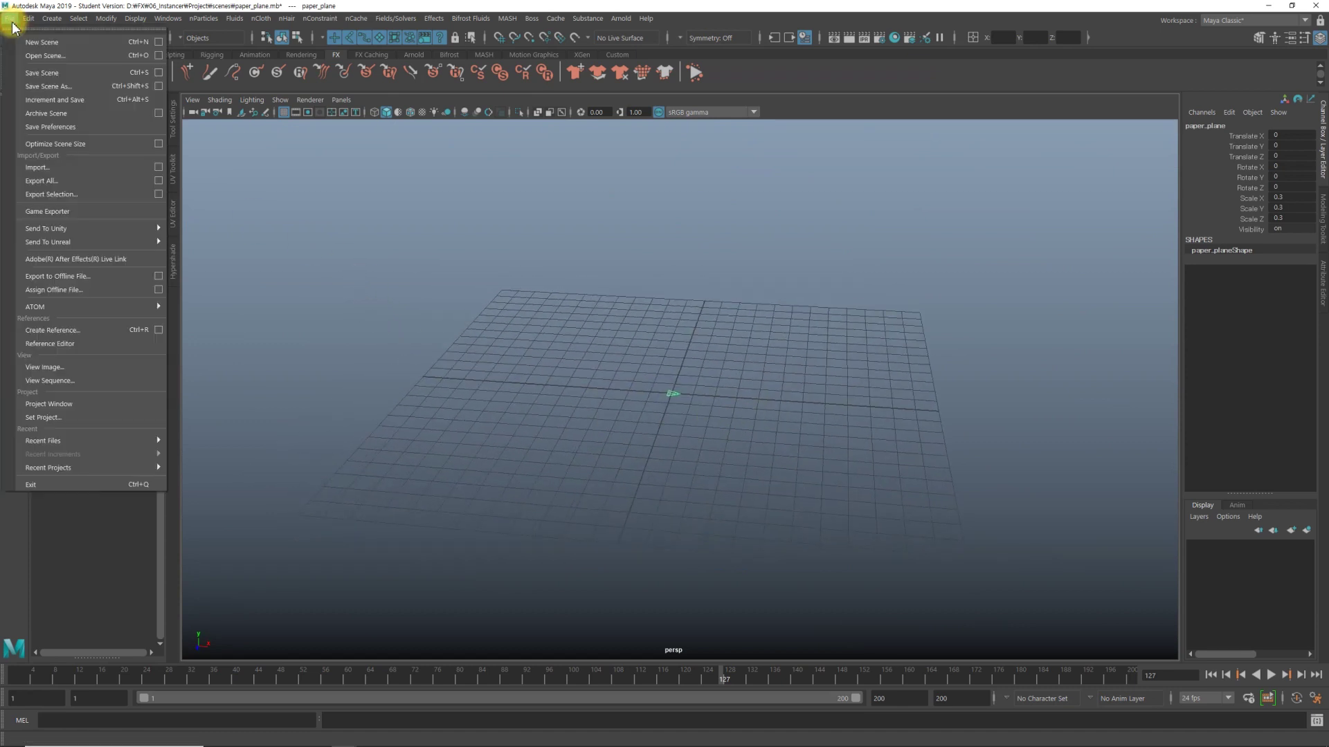
left_click(89, 381)
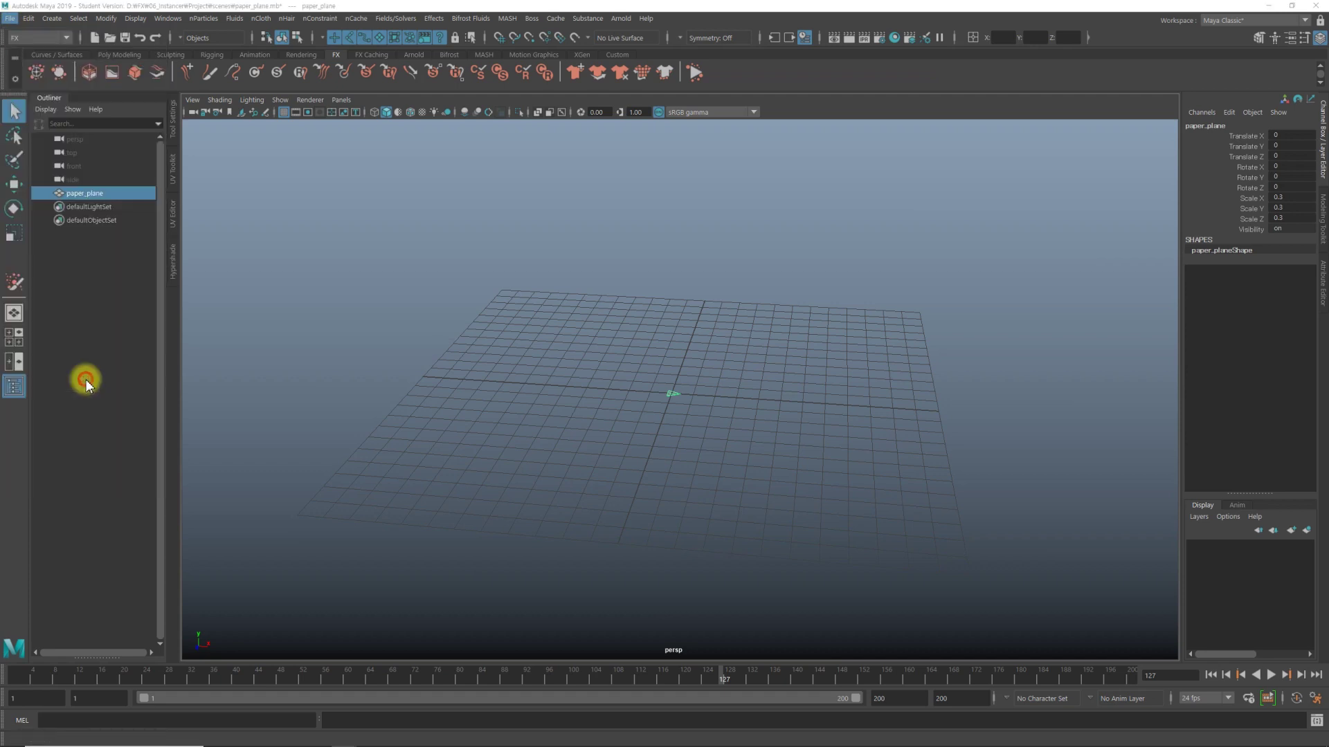
double_click(599, 246)
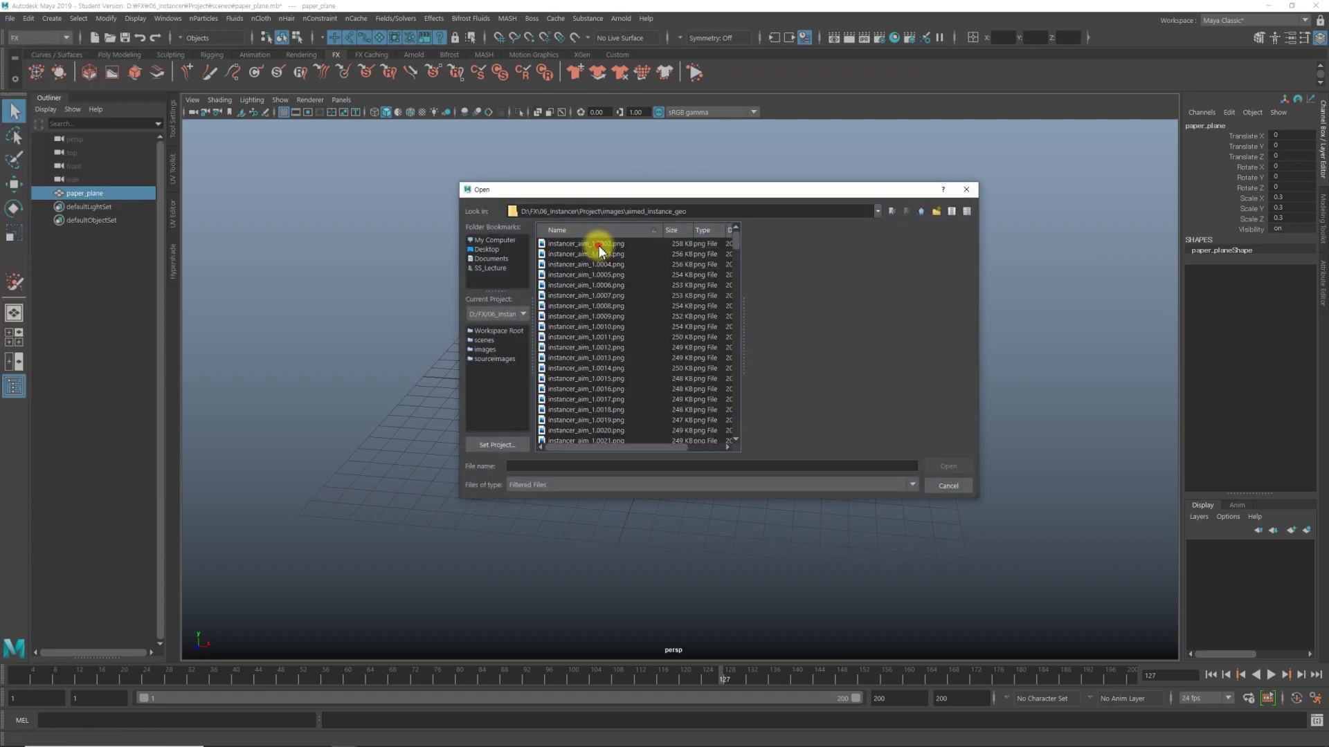
left_click(578, 245)
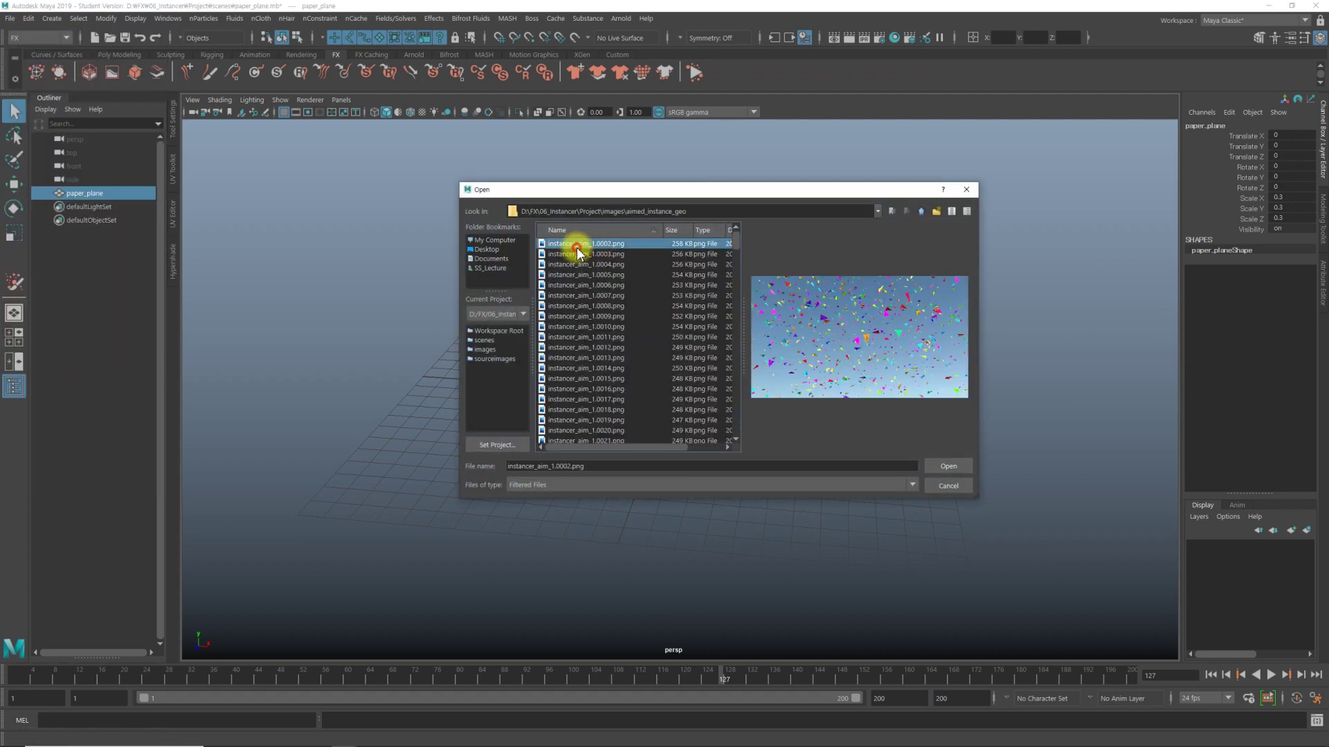
left_click(948, 468)
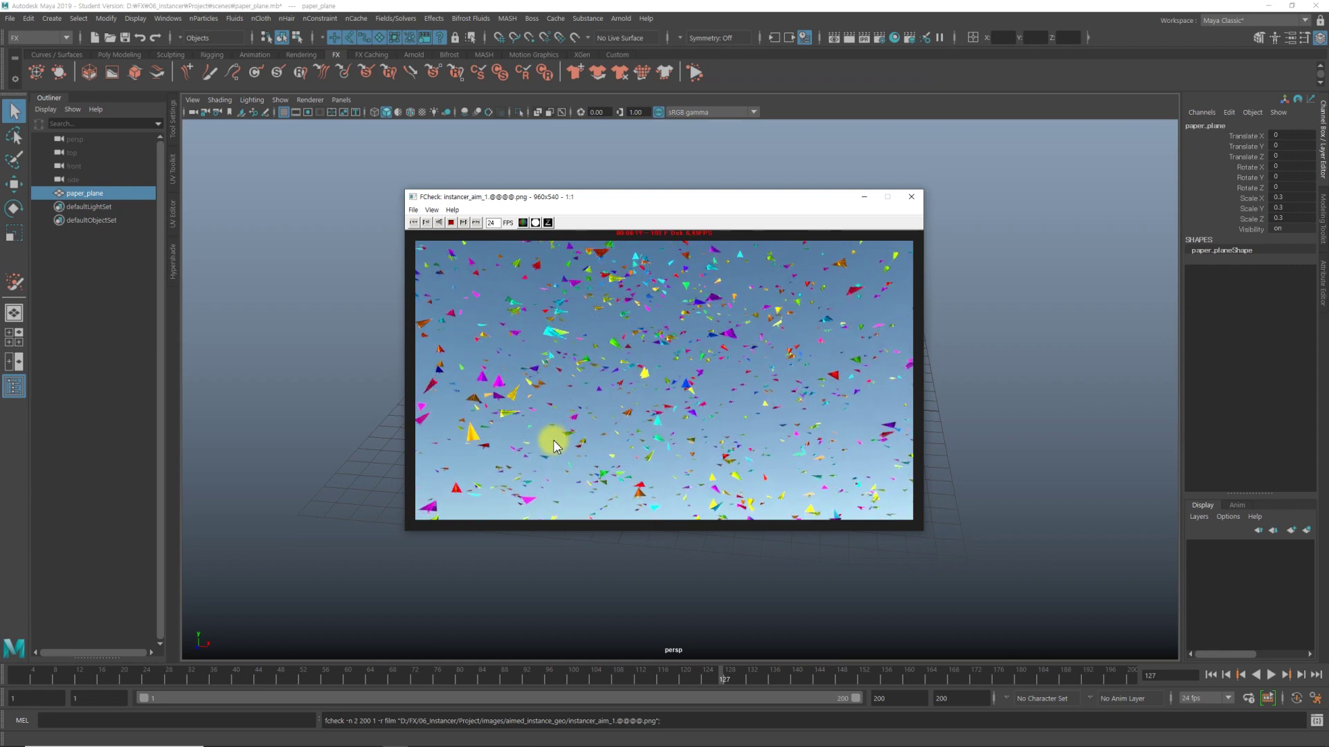
left_click(914, 199)
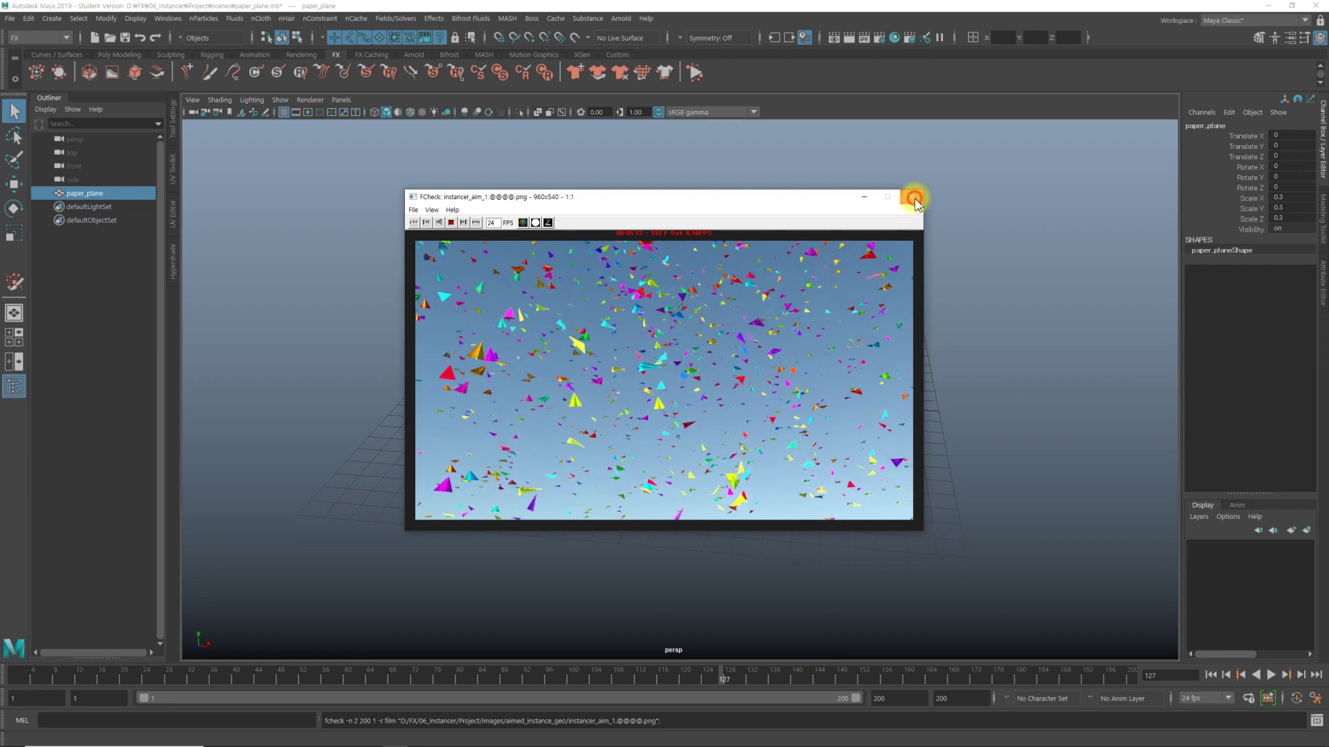
mouse_move(822, 371)
right_mouse_down("alt")
mouse_move(676, 336)
mouse_move(637, 341)
right_mouse_up("alt")
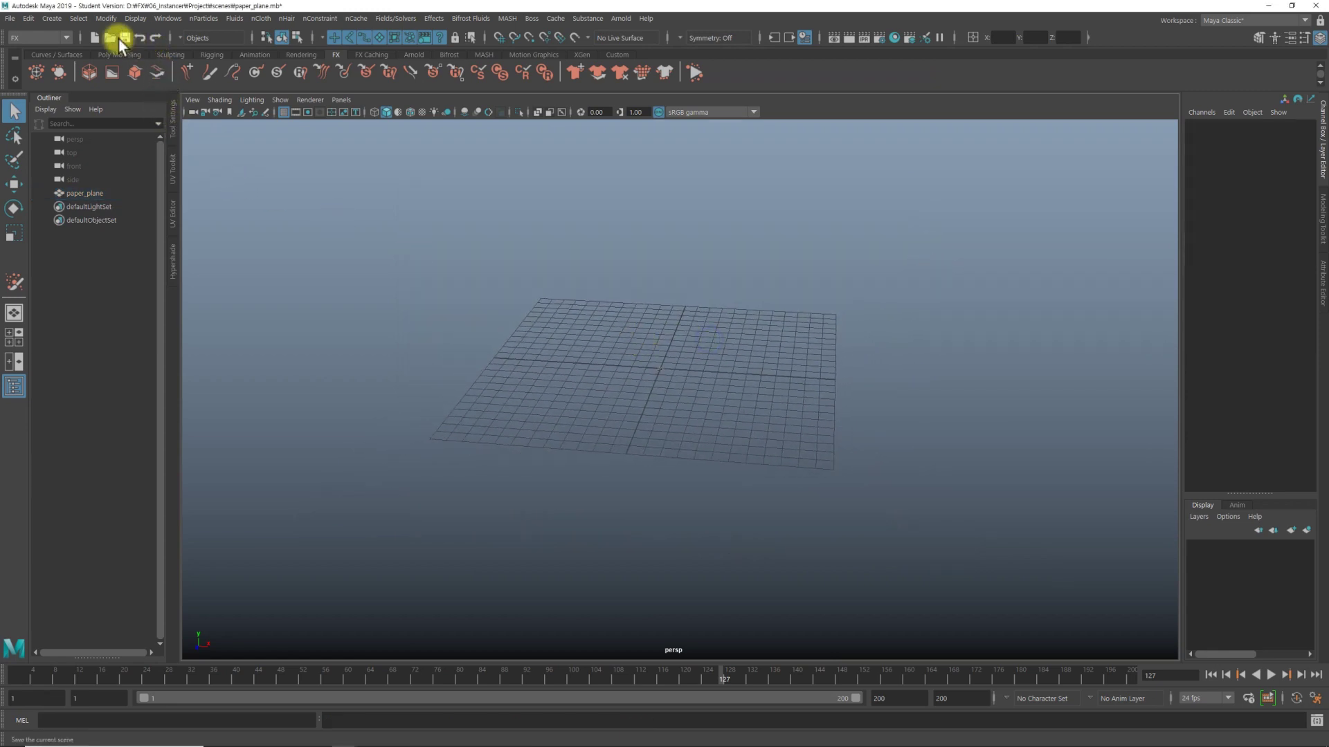
Create the nParticle1 cloud with the nParticle Tool and open its Position attribute's expression options
left_click(200, 19)
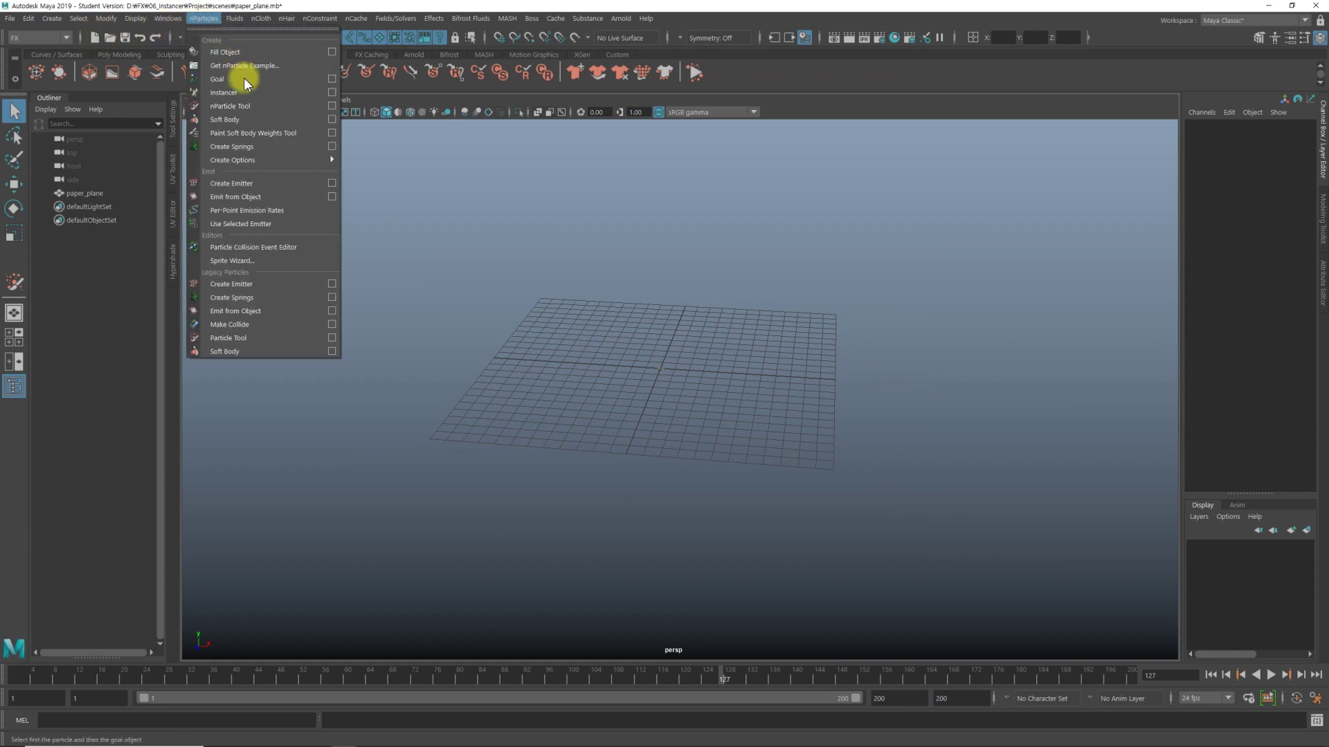
left_click(238, 106)
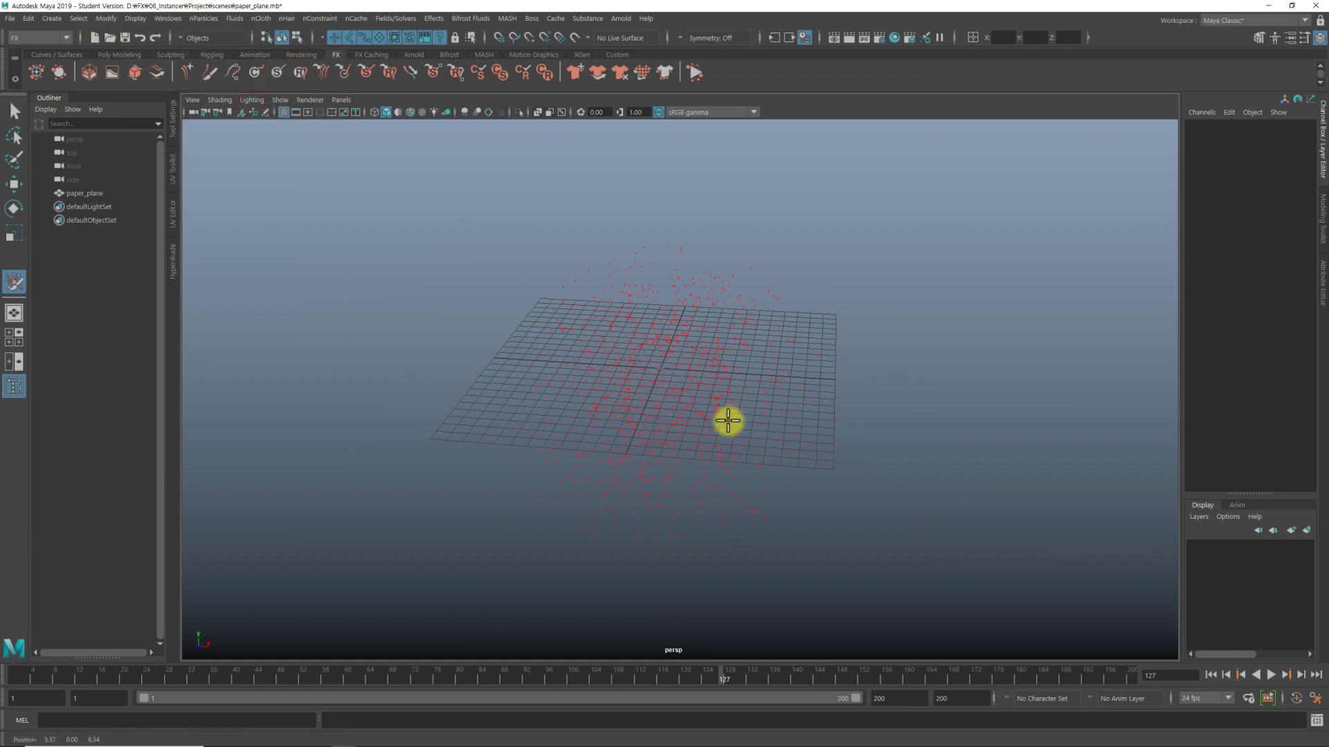
key("Return")
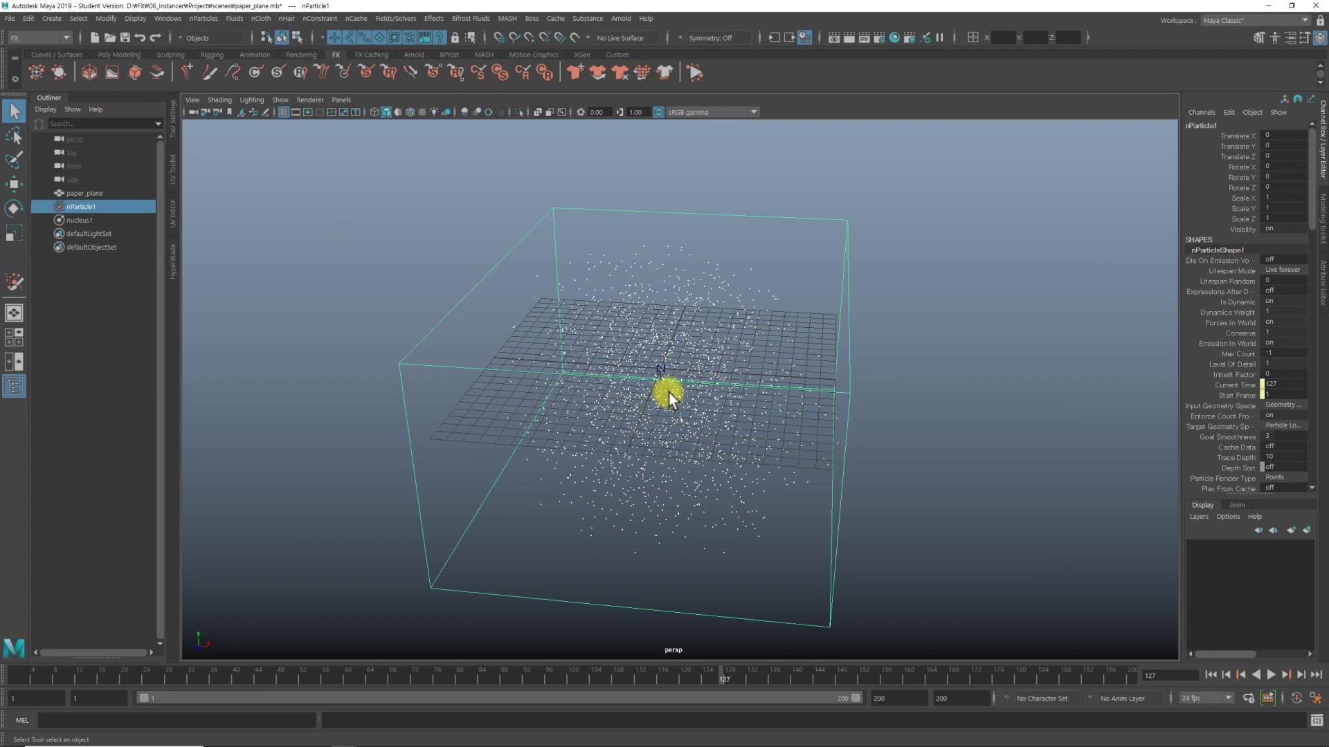
key("f")
key("q")
key("ctrl+a")
mouse_move(655, 387)
left_mouse_down("alt")
mouse_move(741, 436)
mouse_move(976, 414)
left_mouse_up("alt")
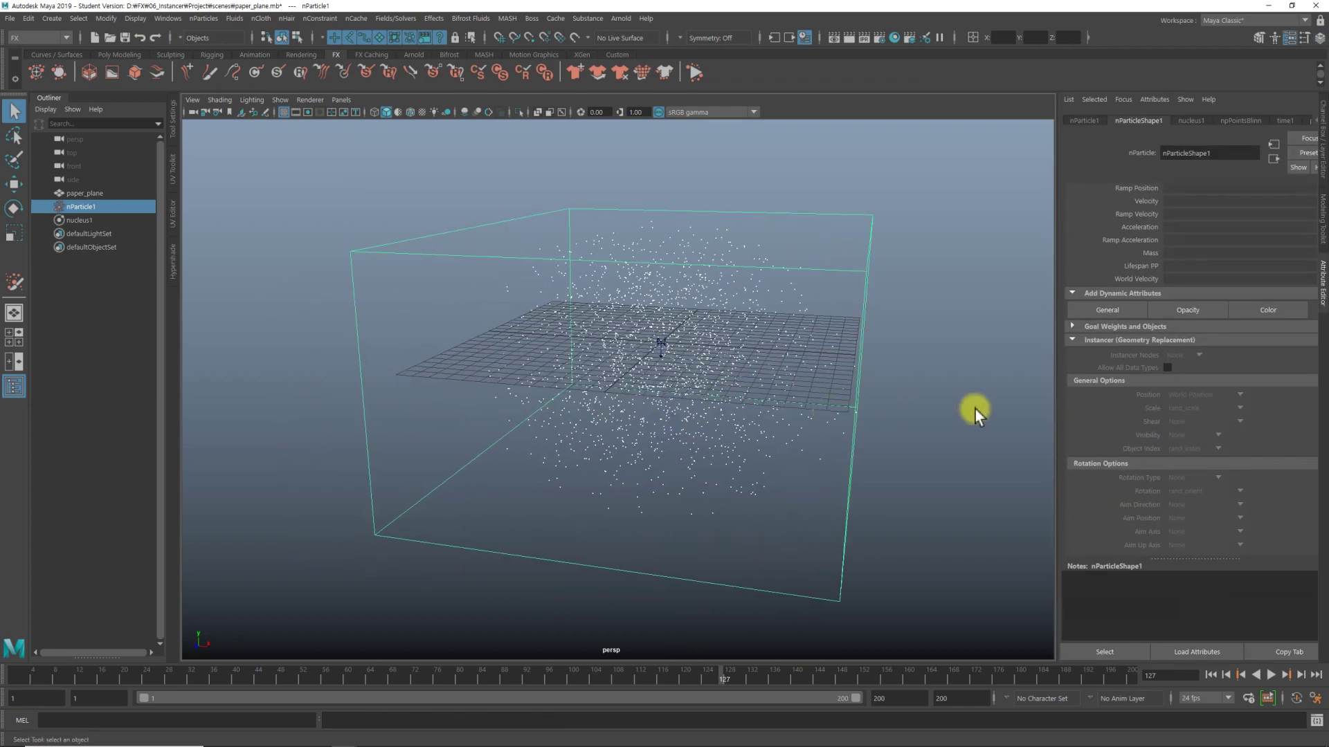
scroll(1100, 339, "up", 3)
right_click(1168, 395)
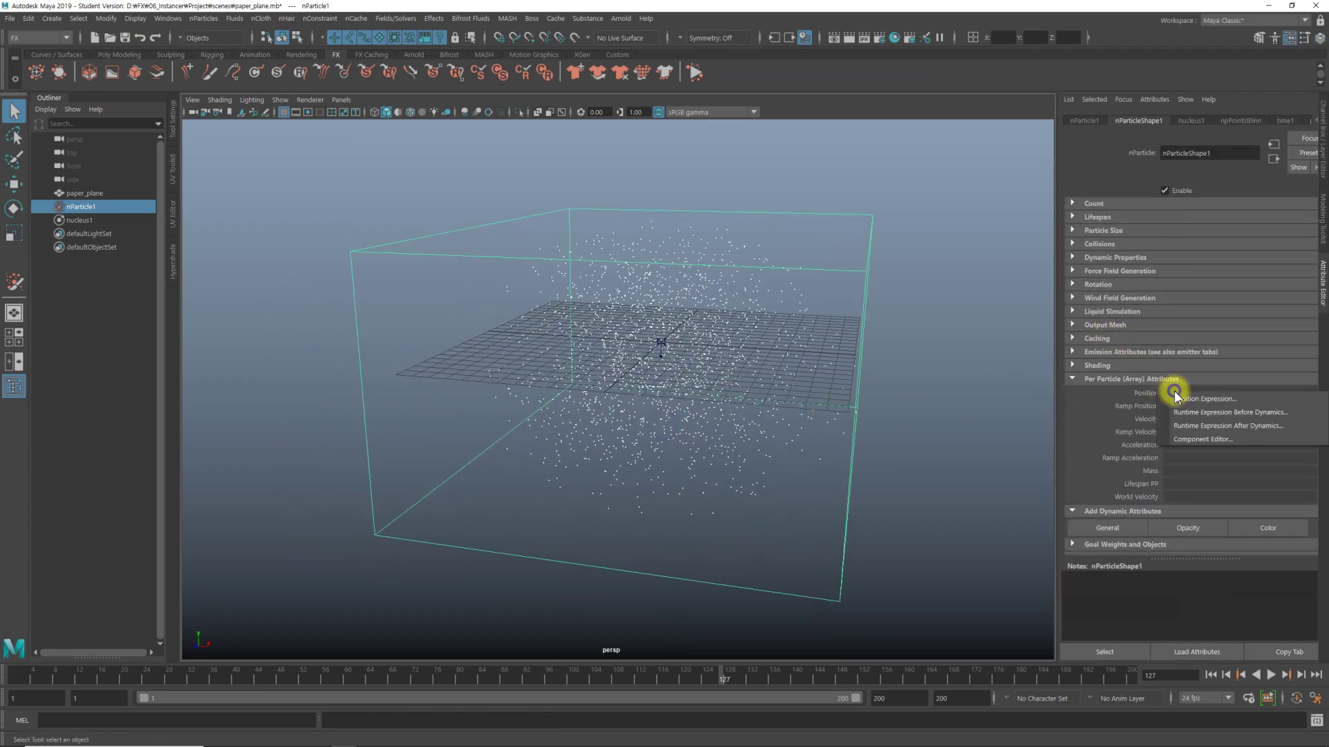
Create a position creation expression scattering the particles in a sphrand(10) sphere, then rewind to frame 1
left_click(1207, 407)
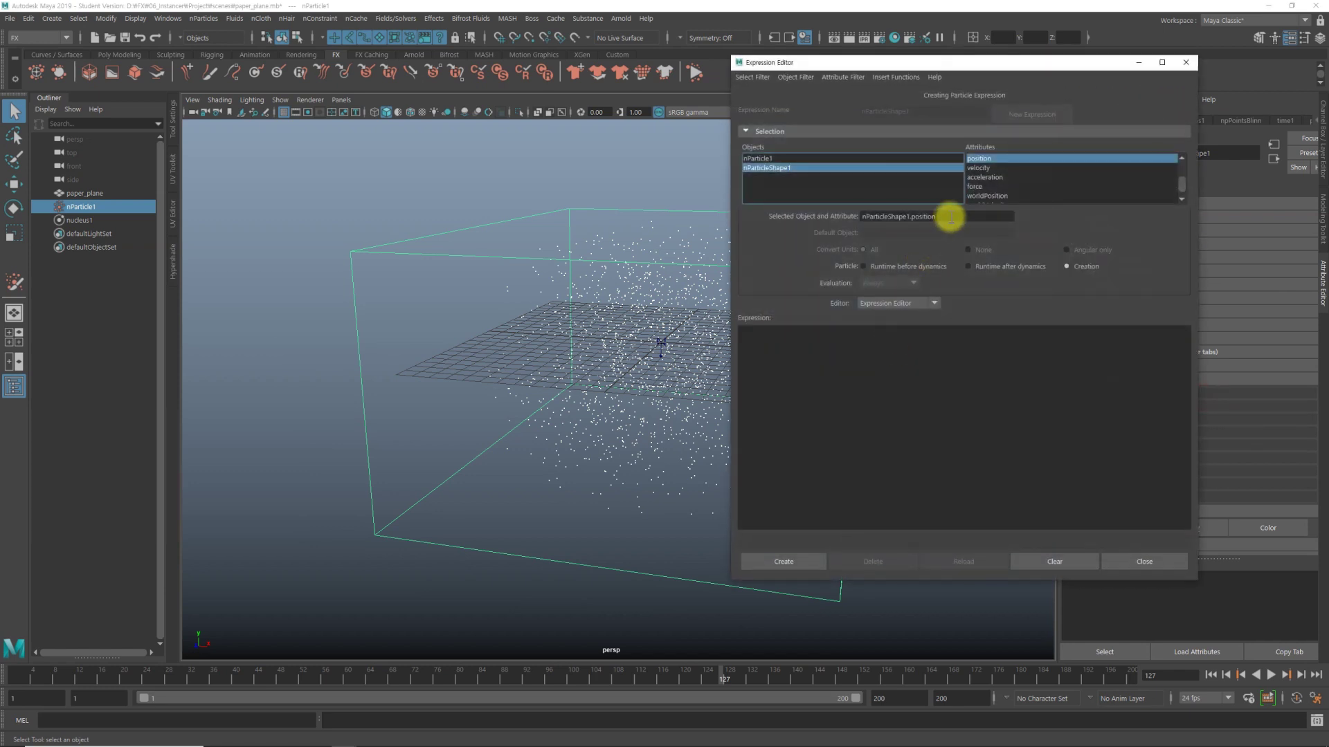
triple_click(895, 220)
type("nParticleShape1.position = sphrand(10);")
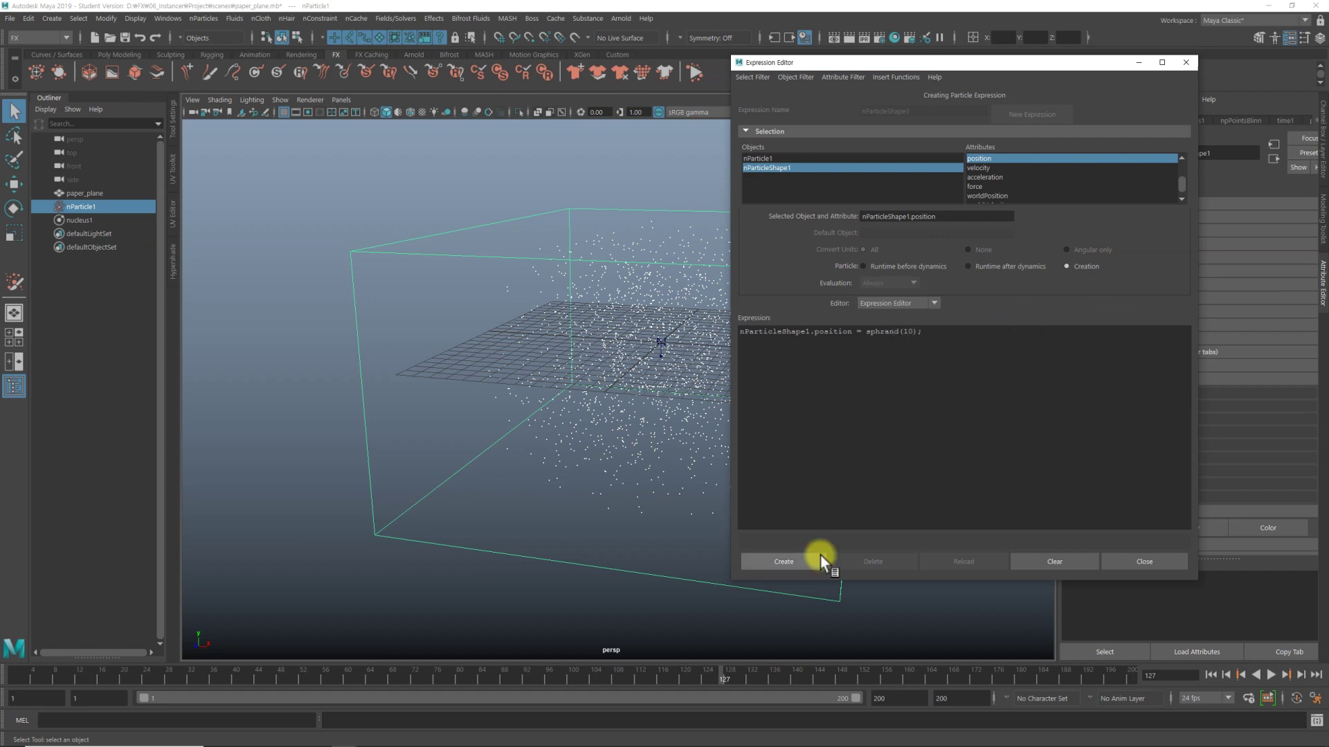
type(");")
left_click(820, 559)
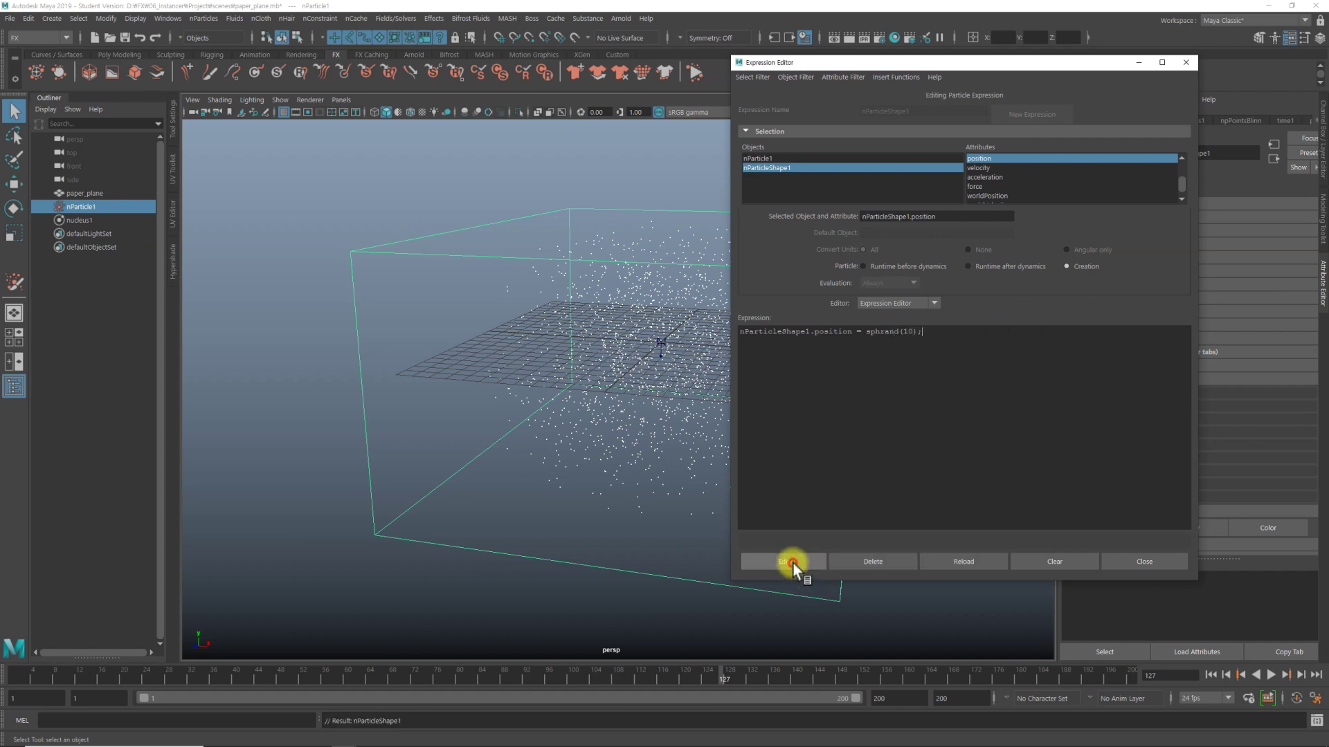
right_click_drag(617, 495, 464, 451, "alt")
mouse_move(463, 451)
left_mouse_down("alt")
mouse_move(541, 463)
mouse_move(582, 433)
mouse_move(558, 450)
left_mouse_up("alt")
left_click(1211, 682)
left_click(772, 557)
right_click_drag(558, 450, 698, 476, "alt")
mouse_move(698, 476)
left_mouse_down("alt")
mouse_move(665, 460)
mouse_move(685, 422)
left_mouse_up("alt")
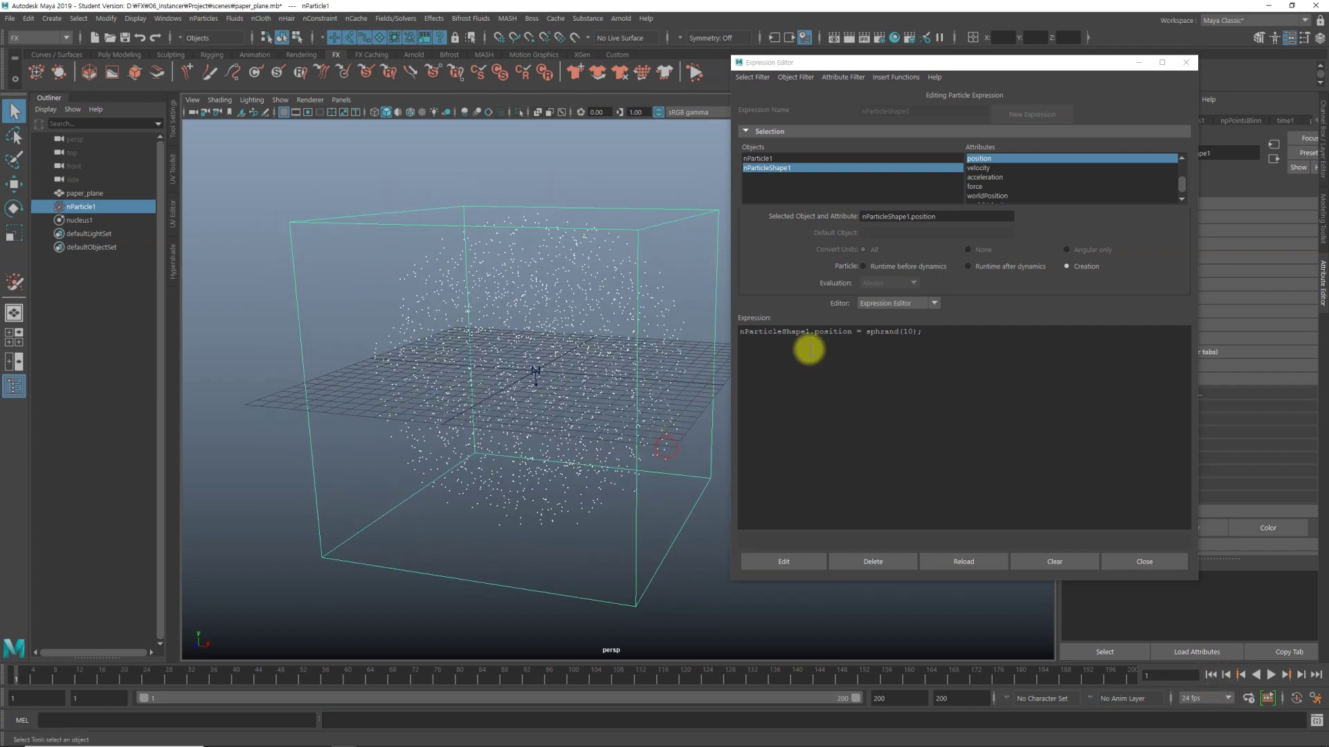
mouse_move(596, 364)
left_mouse_down("alt")
mouse_move(593, 401)
mouse_move(608, 347)
mouse_move(563, 368)
mouse_move(631, 362)
mouse_move(493, 308)
left_mouse_up("alt")
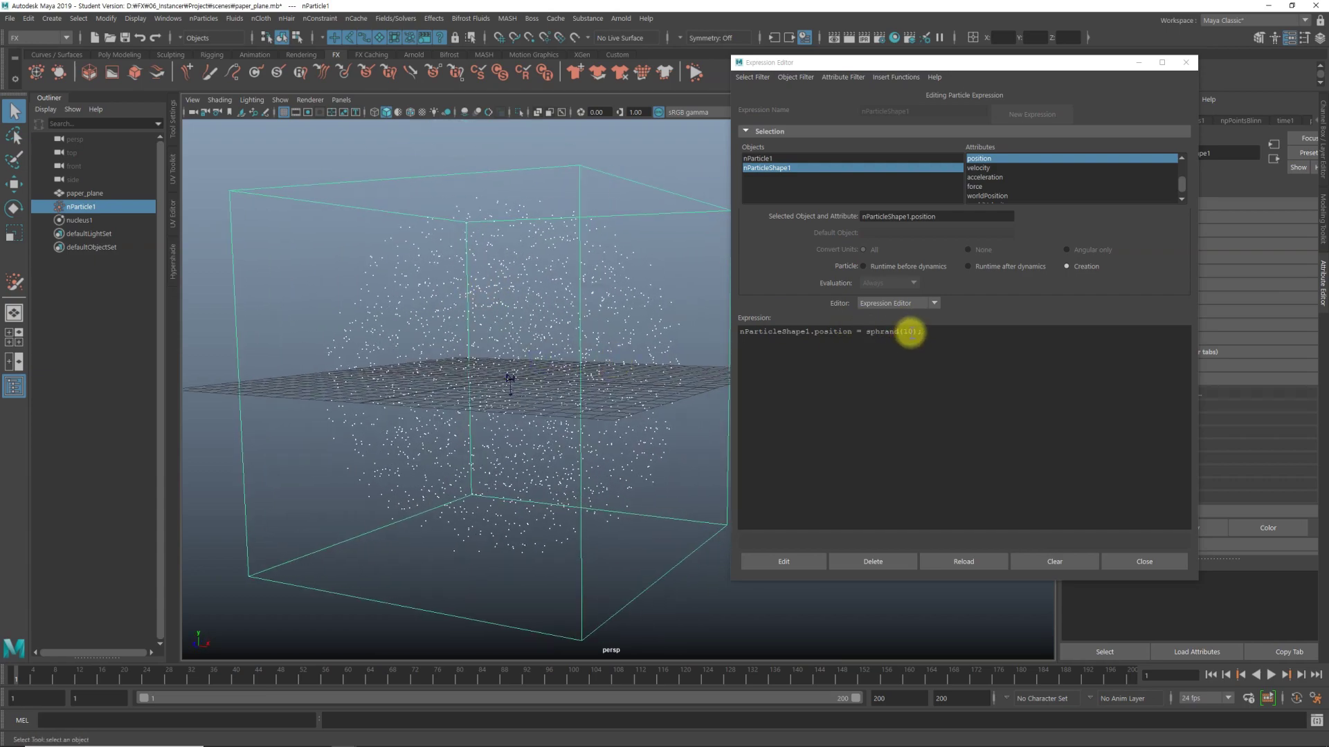
Change the expression radius to sphrand(15), apply it and close the Expression Editor
left_click(910, 332)
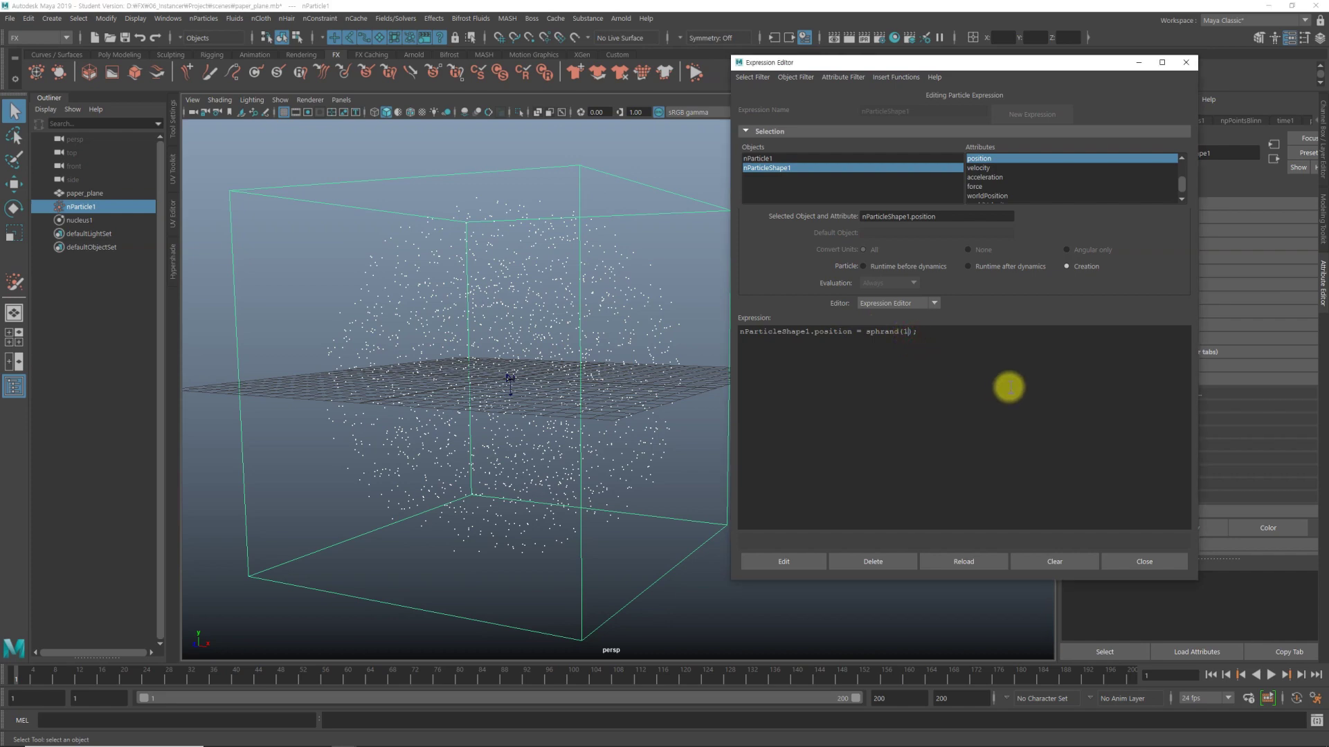
type("5")
left_click(797, 559)
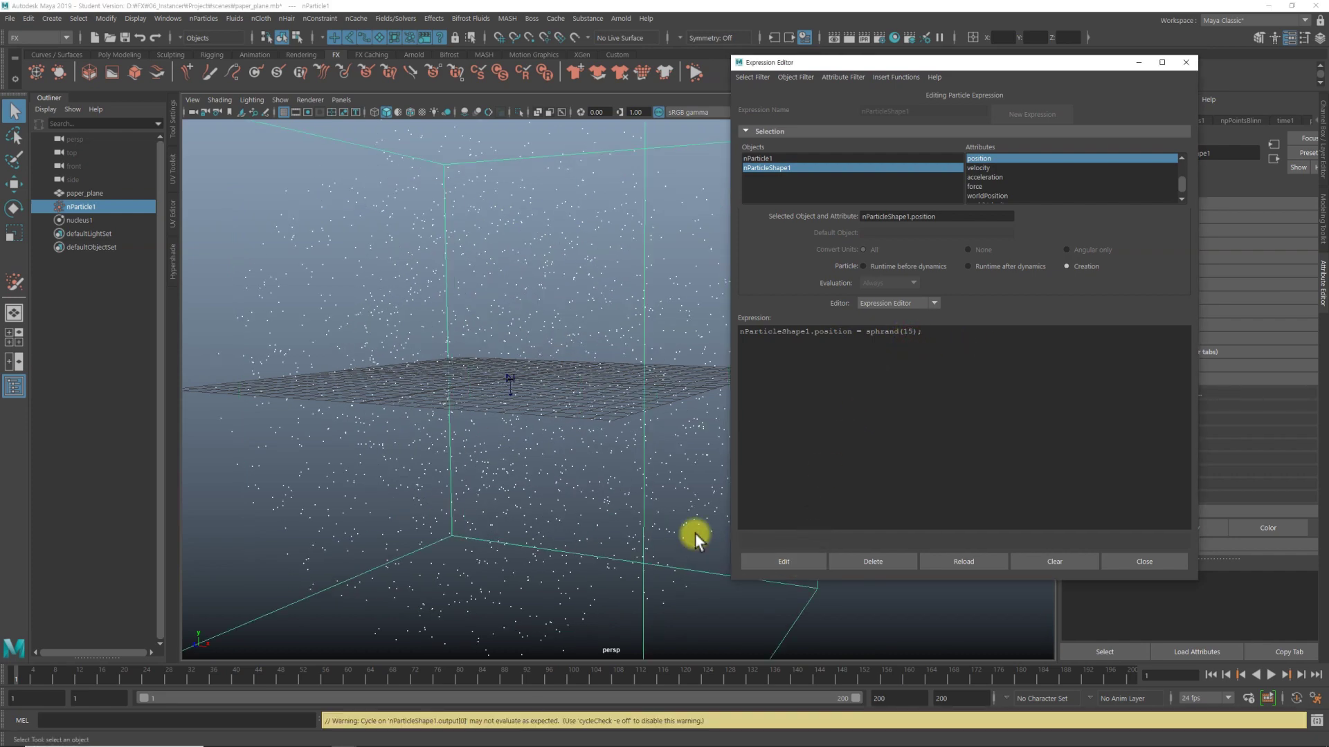
mouse_move(692, 537)
left_mouse_down("alt")
mouse_move(415, 410)
mouse_move(499, 475)
mouse_move(474, 513)
mouse_move(429, 492)
mouse_move(492, 469)
mouse_move(450, 510)
mouse_move(472, 477)
left_mouse_up("alt")
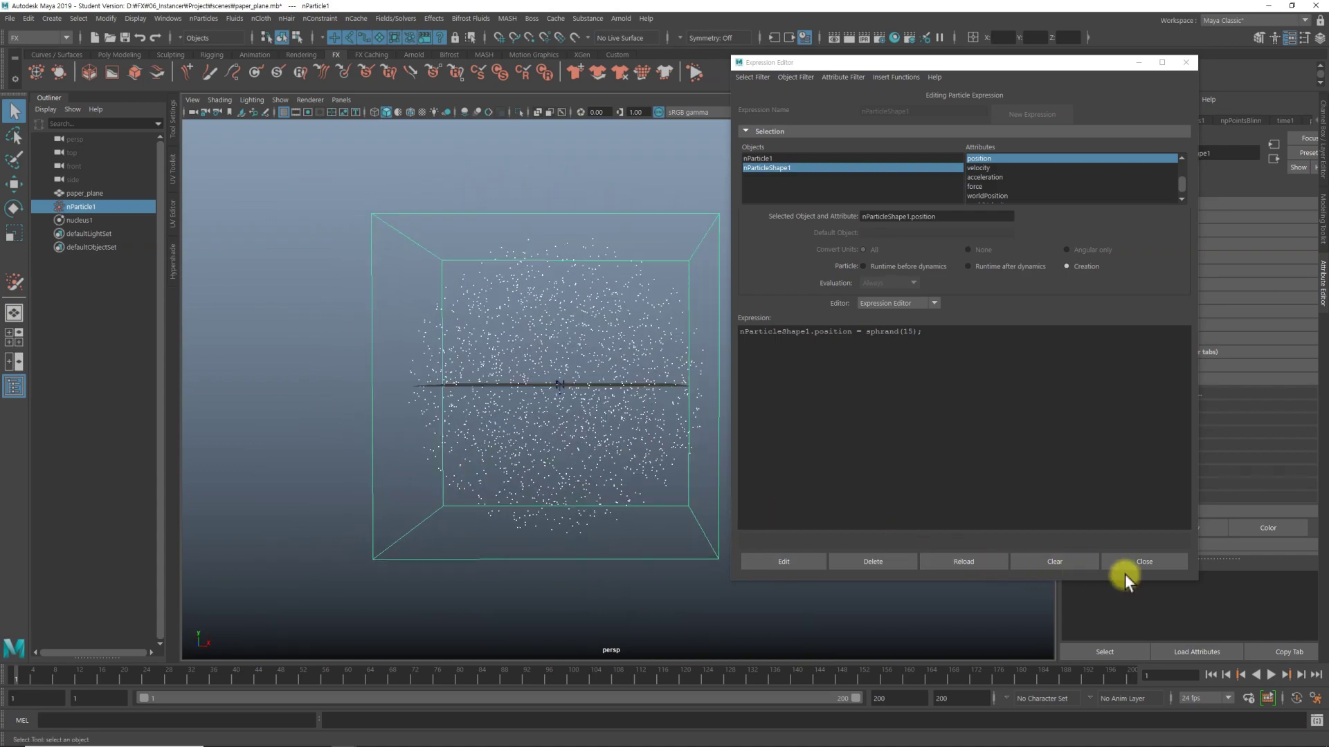
left_click(1140, 562)
left_click(726, 498)
mouse_move(726, 498)
left_mouse_down("alt")
mouse_move(679, 492)
mouse_move(662, 537)
mouse_move(697, 489)
left_mouse_up("alt")
Reopen nParticleShape1's creation expression and change its radius from 15 to sphrand(20)
left_click(537, 484)
key("f")
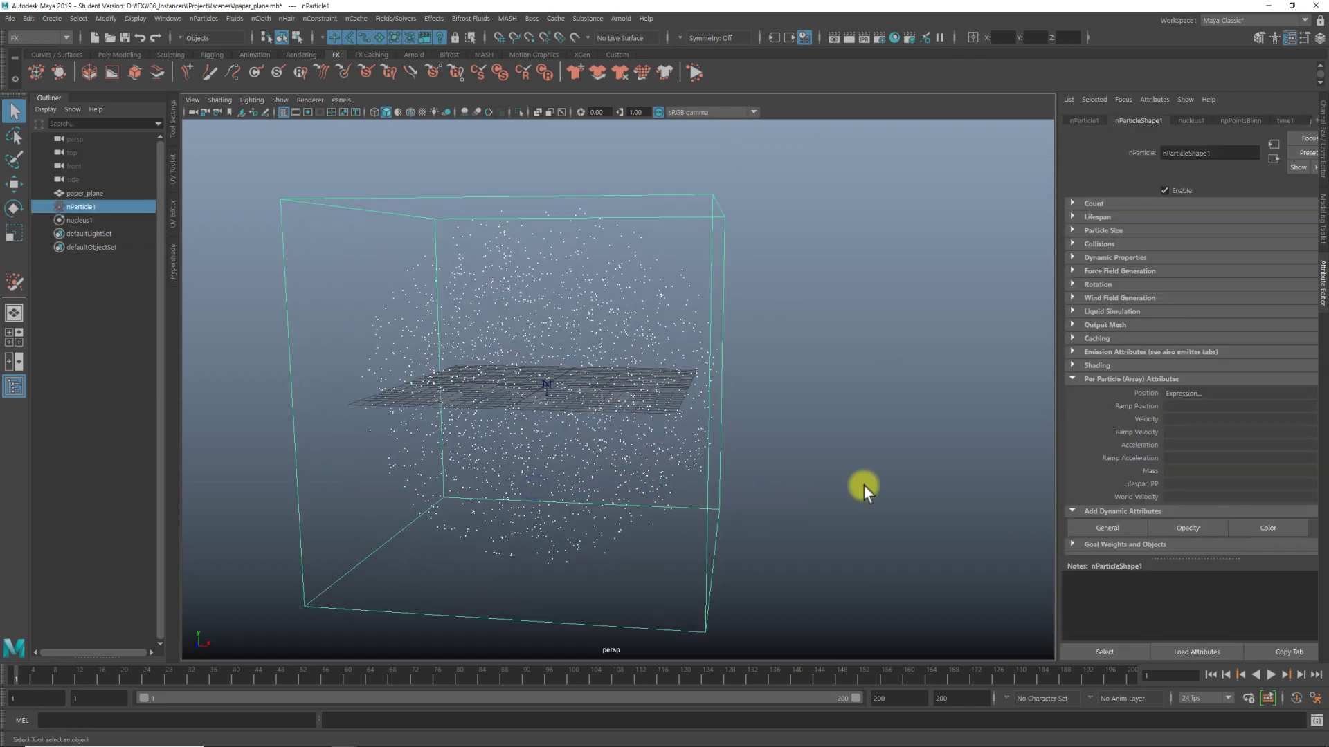
right_click(1181, 408)
left_click(1201, 408)
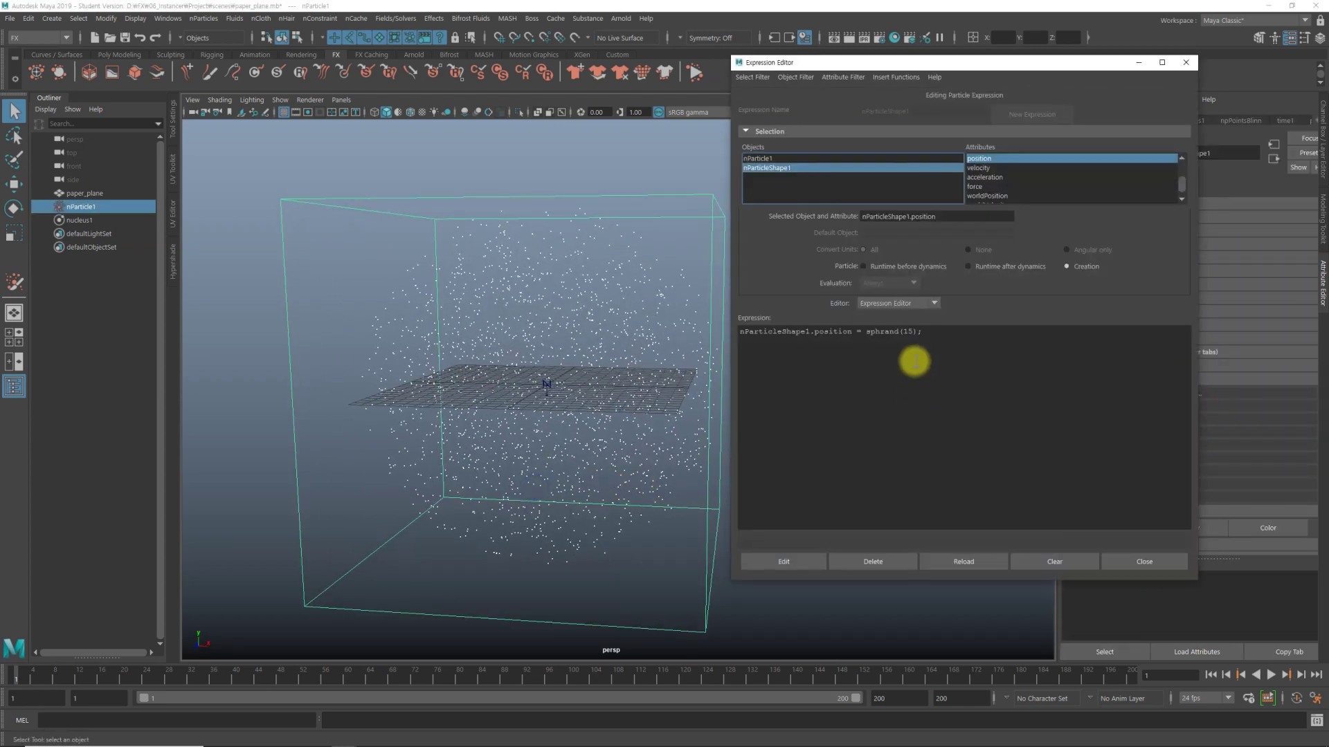
left_click(911, 332)
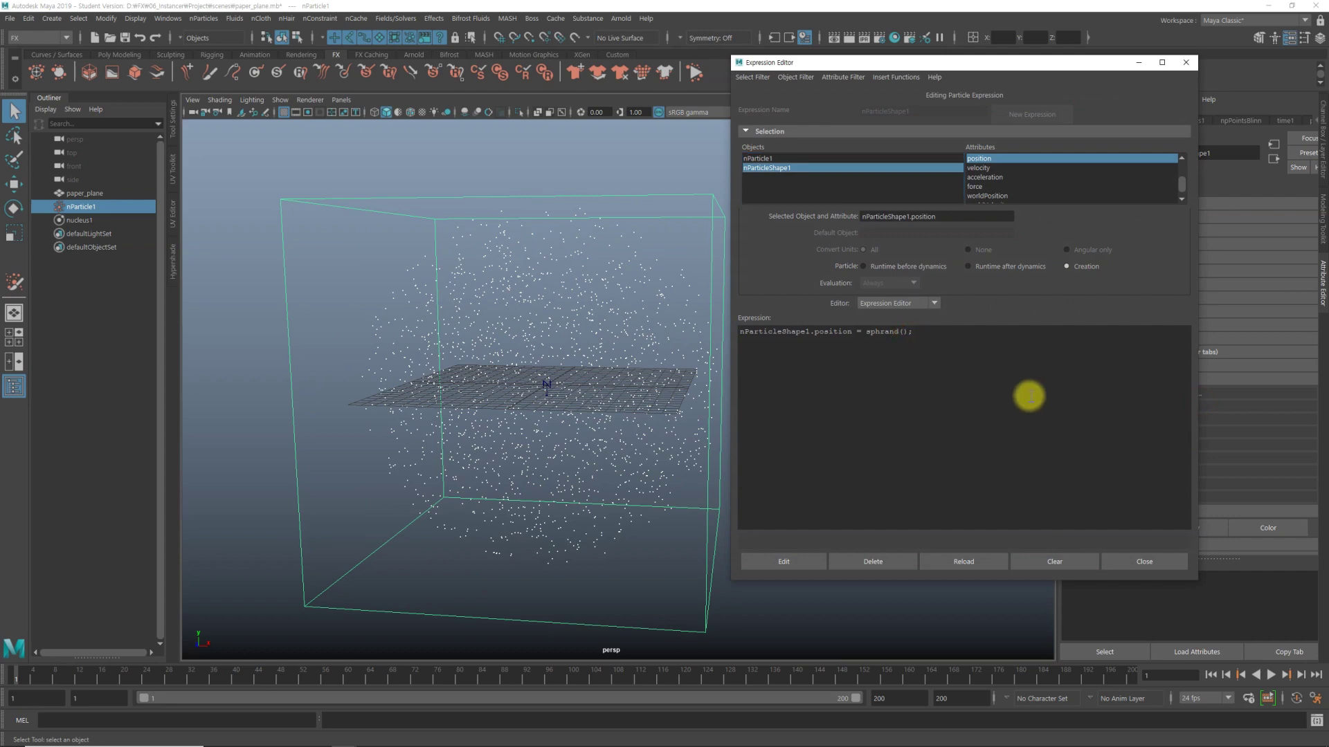
type("20")
left_click(801, 562)
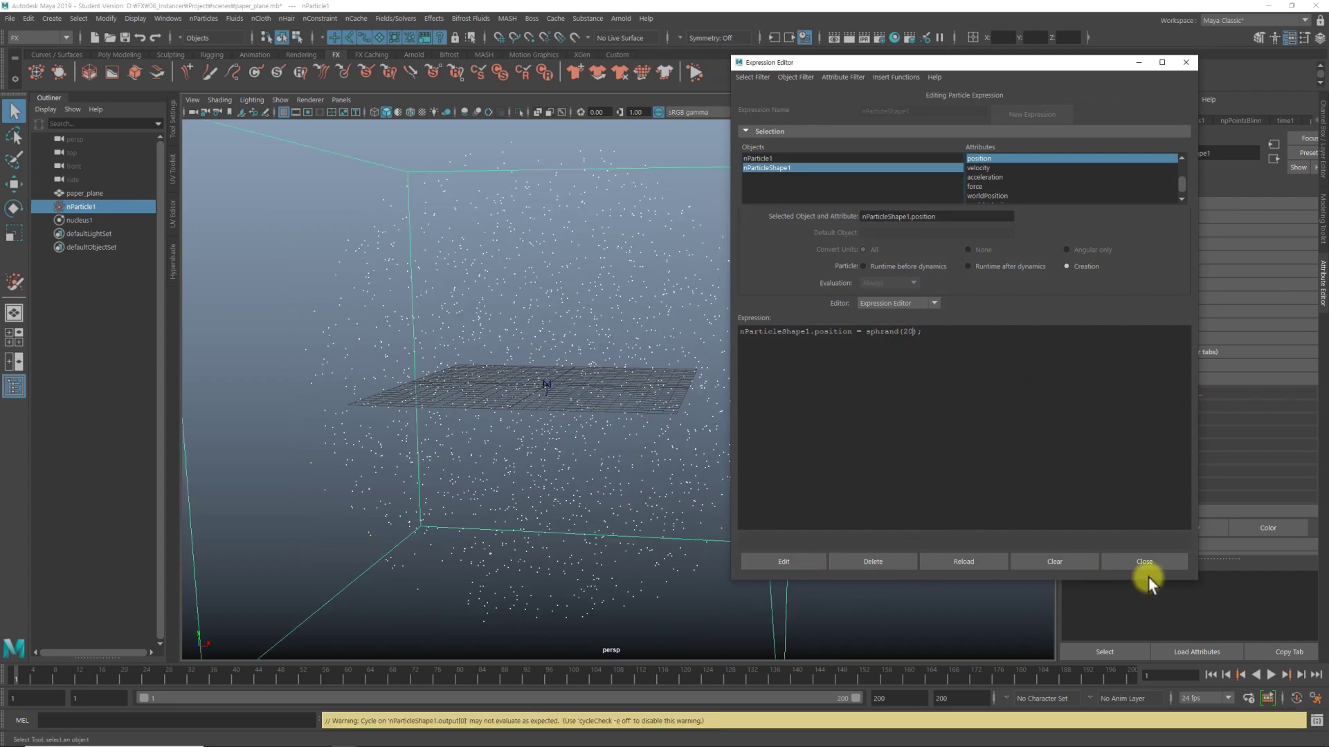
left_click(1144, 562)
mouse_move(803, 541)
left_mouse_down("alt")
mouse_move(601, 456)
mouse_move(596, 430)
left_mouse_up("alt")
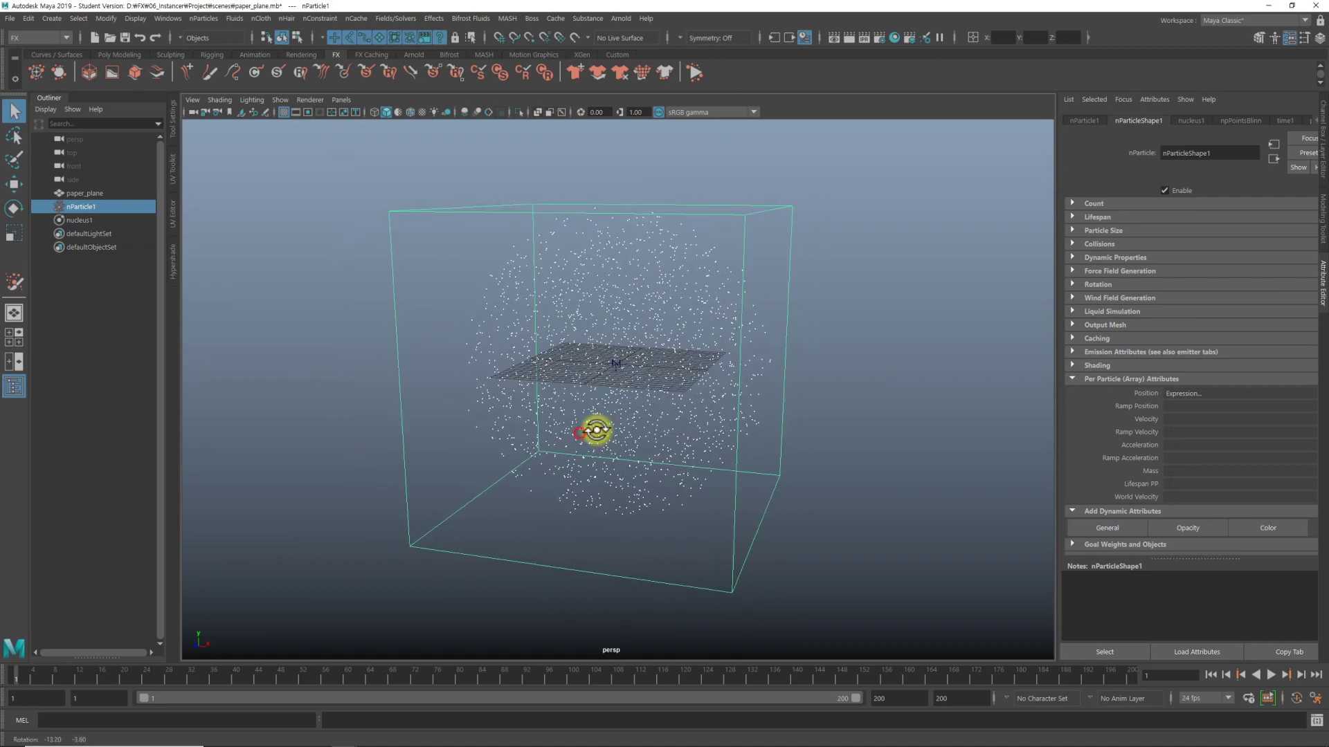
Select paper_plane plus nParticle1 and instance the plane onto the particles with nParticles > Instancer
left_click(85, 194)
left_click_drag(260, 272, 564, 407, "alt")
key("w")
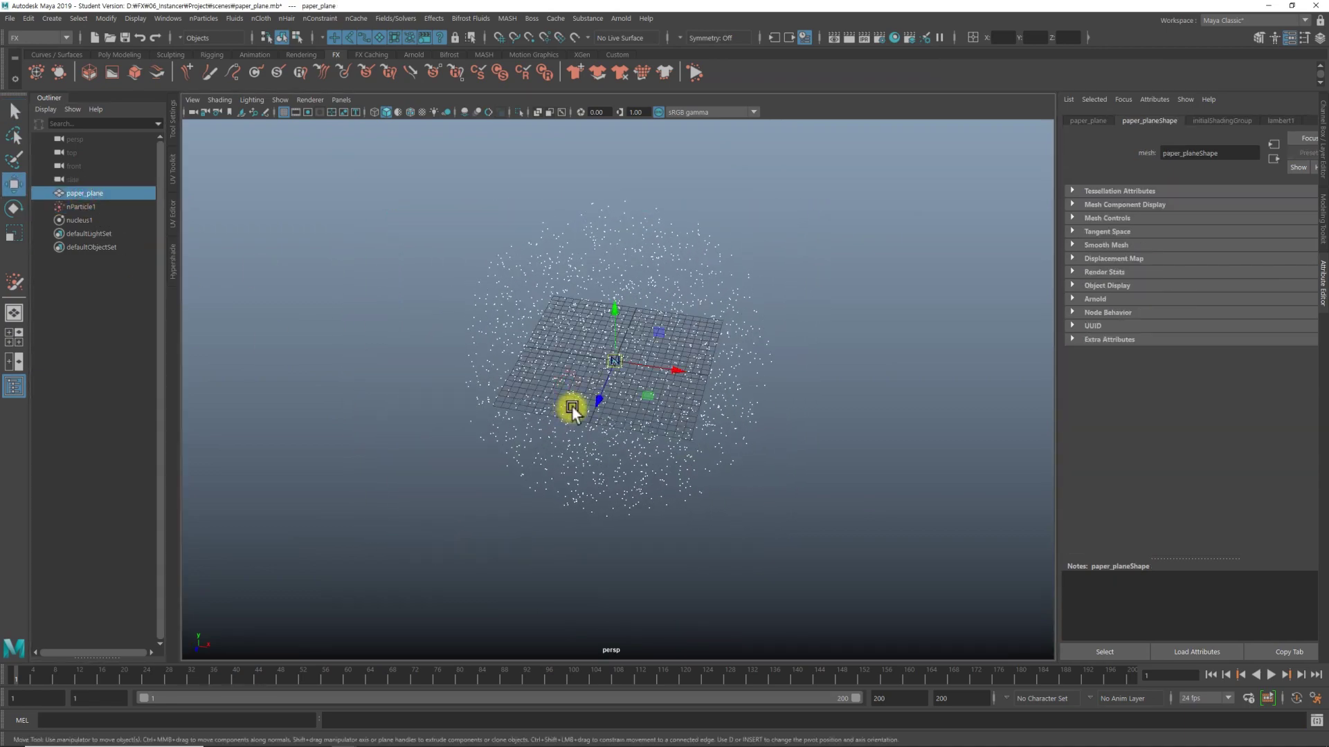
right_click_drag(563, 406, 949, 455, "alt")
right_click_drag(849, 408, 552, 367, "alt")
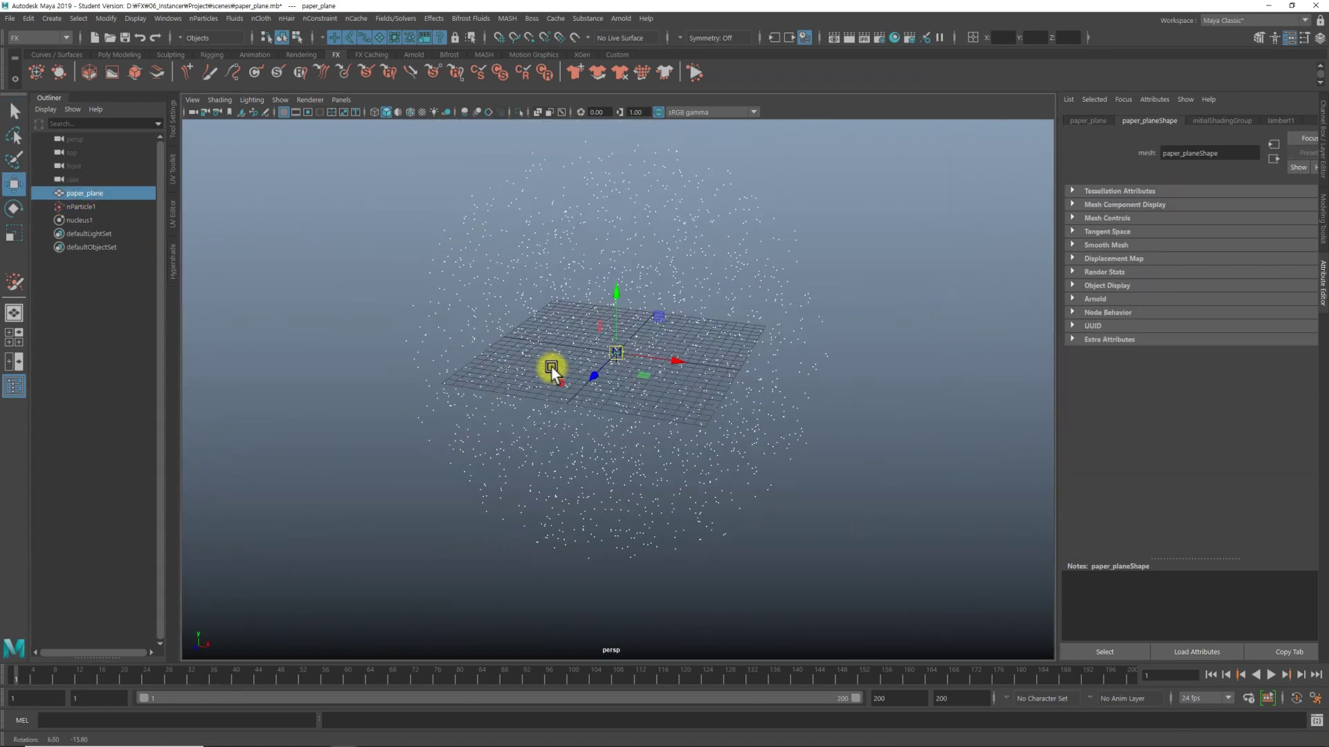
left_click(555, 407, "shift")
left_click_drag(576, 413, 348, 323, "alt")
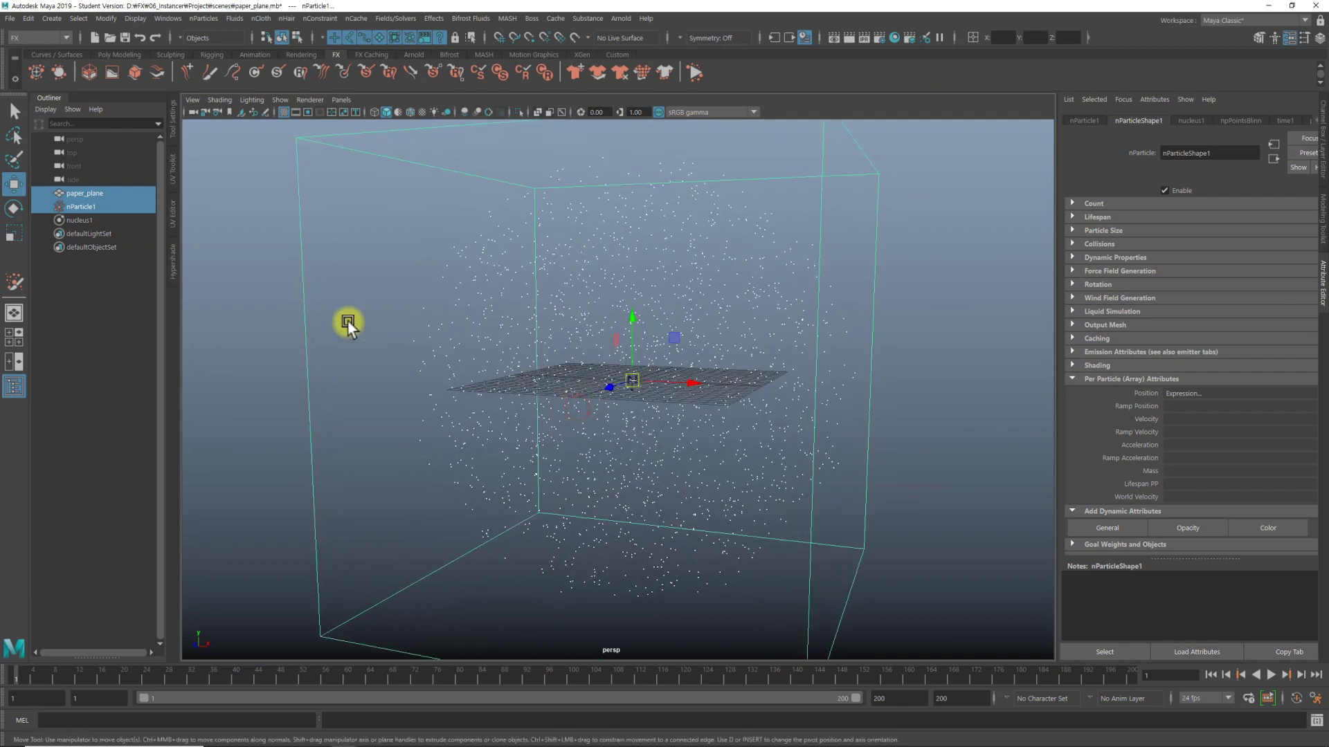
left_click(207, 18)
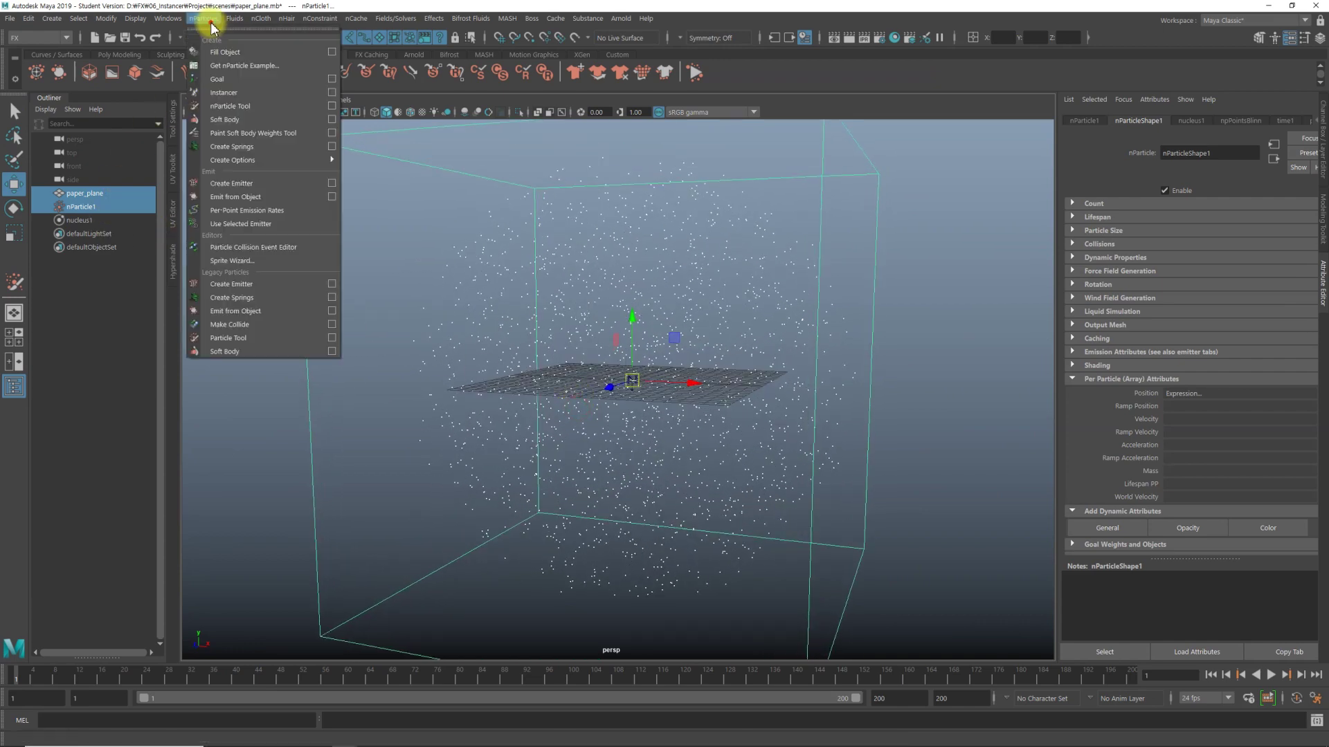
left_click(231, 95)
Play the simulation to preview the instanced paper planes, then rewind to frame 1
mouse_move(354, 149)
left_mouse_down("alt")
mouse_move(762, 482)
mouse_move(934, 498)
mouse_move(713, 498)
mouse_move(587, 449)
mouse_move(794, 481)
mouse_move(617, 474)
mouse_move(692, 498)
left_mouse_up("alt")
left_click(934, 499)
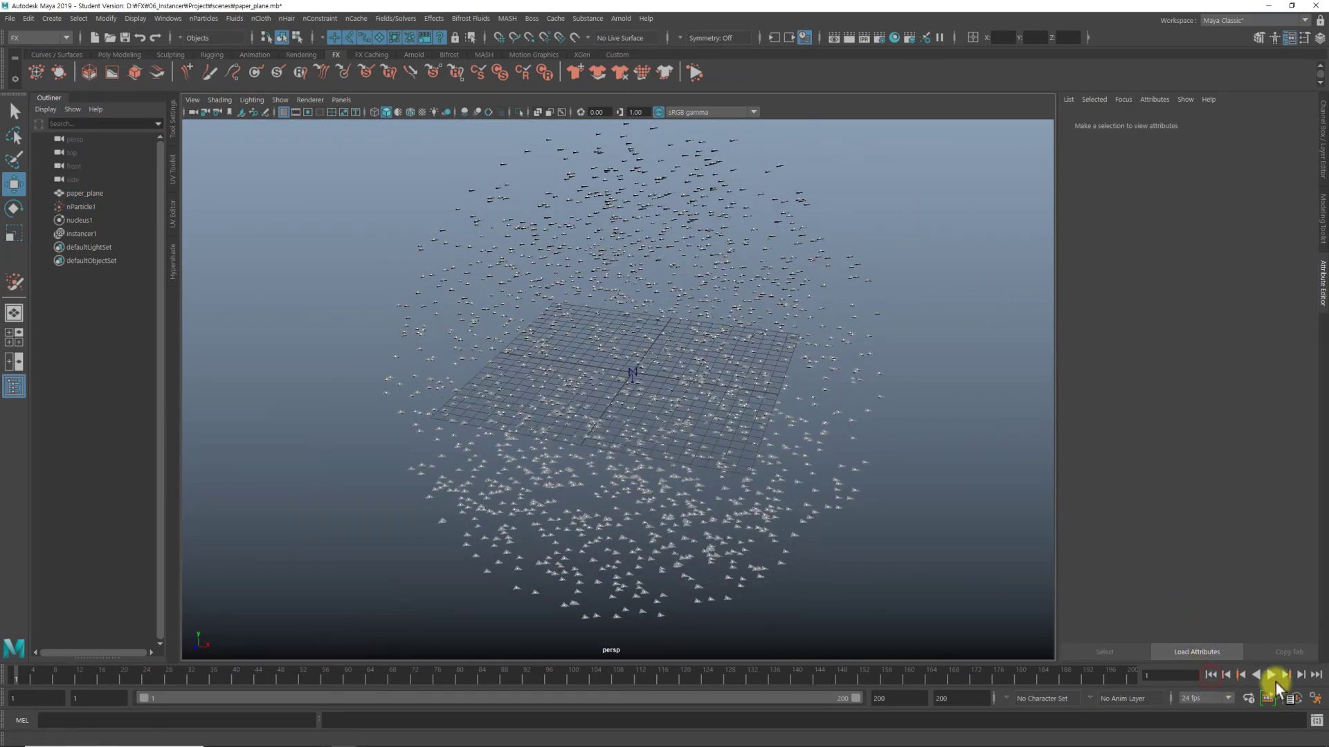
left_click(1271, 675)
left_click(1270, 675)
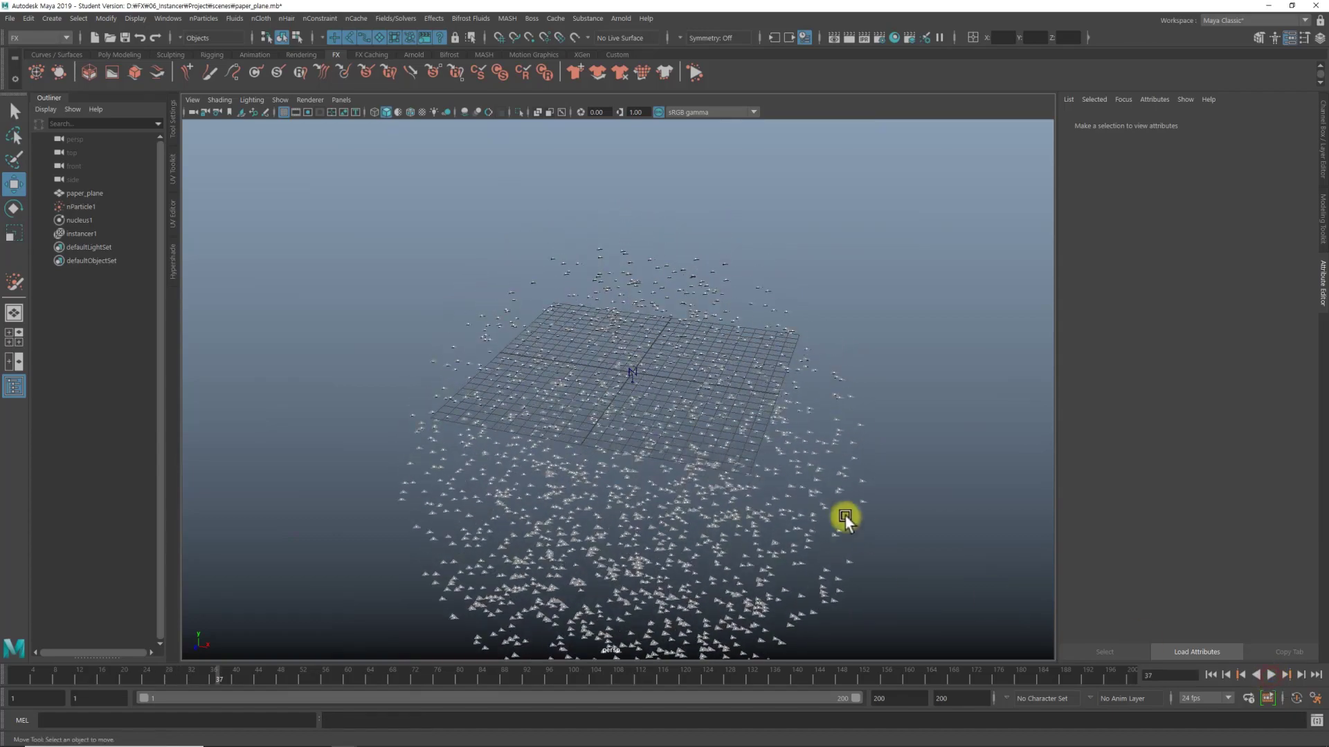
mouse_move(842, 516)
right_mouse_down("alt")
mouse_move(555, 406)
mouse_move(780, 470)
mouse_move(563, 426)
mouse_move(575, 430)
right_mouse_up("alt")
left_click(1211, 676)
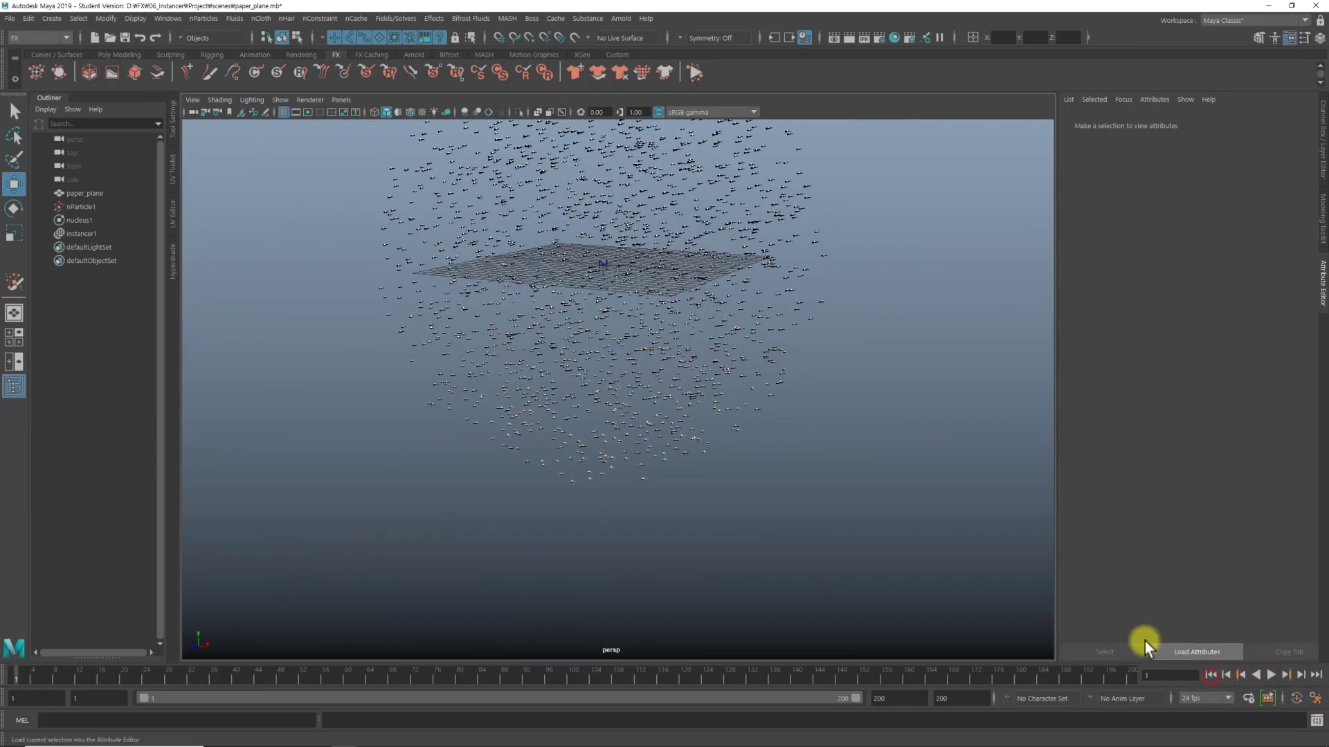
mouse_move(774, 470)
left_mouse_down("alt")
mouse_move(634, 496)
mouse_move(783, 493)
mouse_move(825, 562)
mouse_move(781, 529)
mouse_move(774, 420)
left_mouse_up("alt")
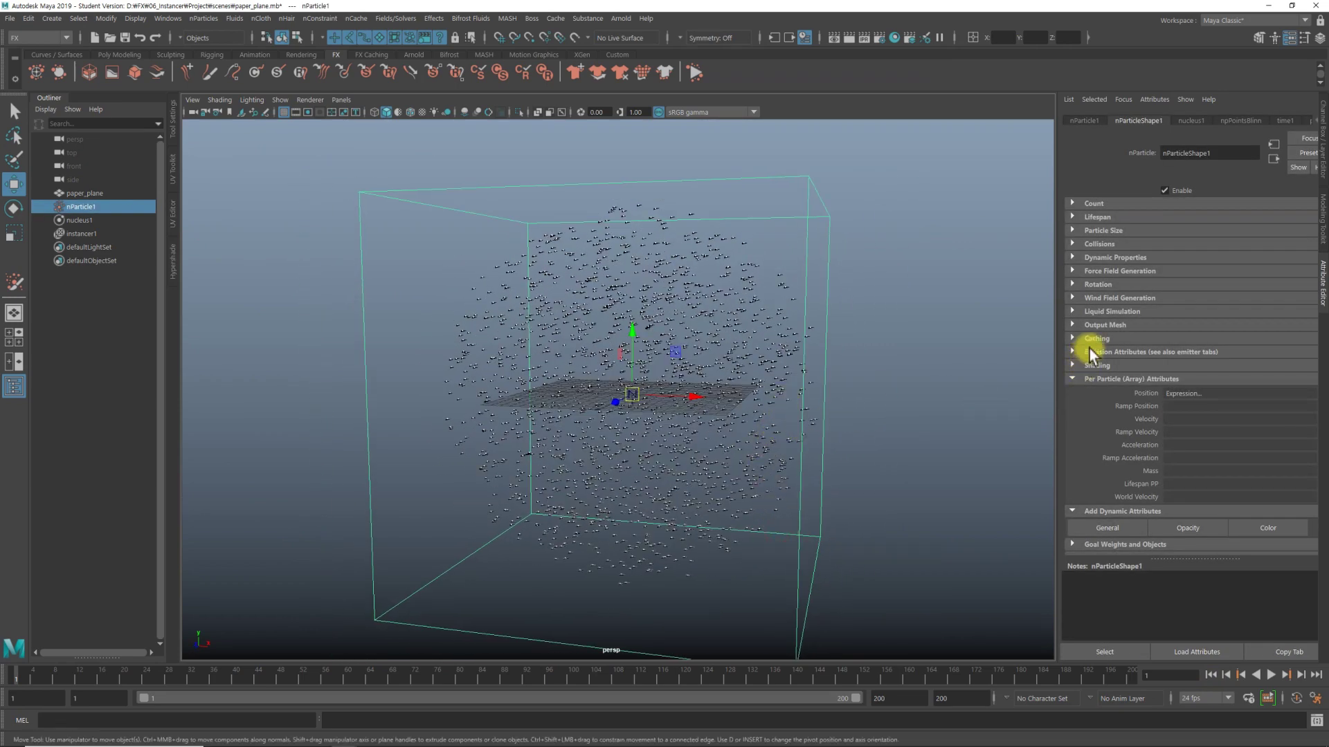
Add a turbulence field with attenuation 0, preview playback, and reselect nParticle1
left_click(1117, 258)
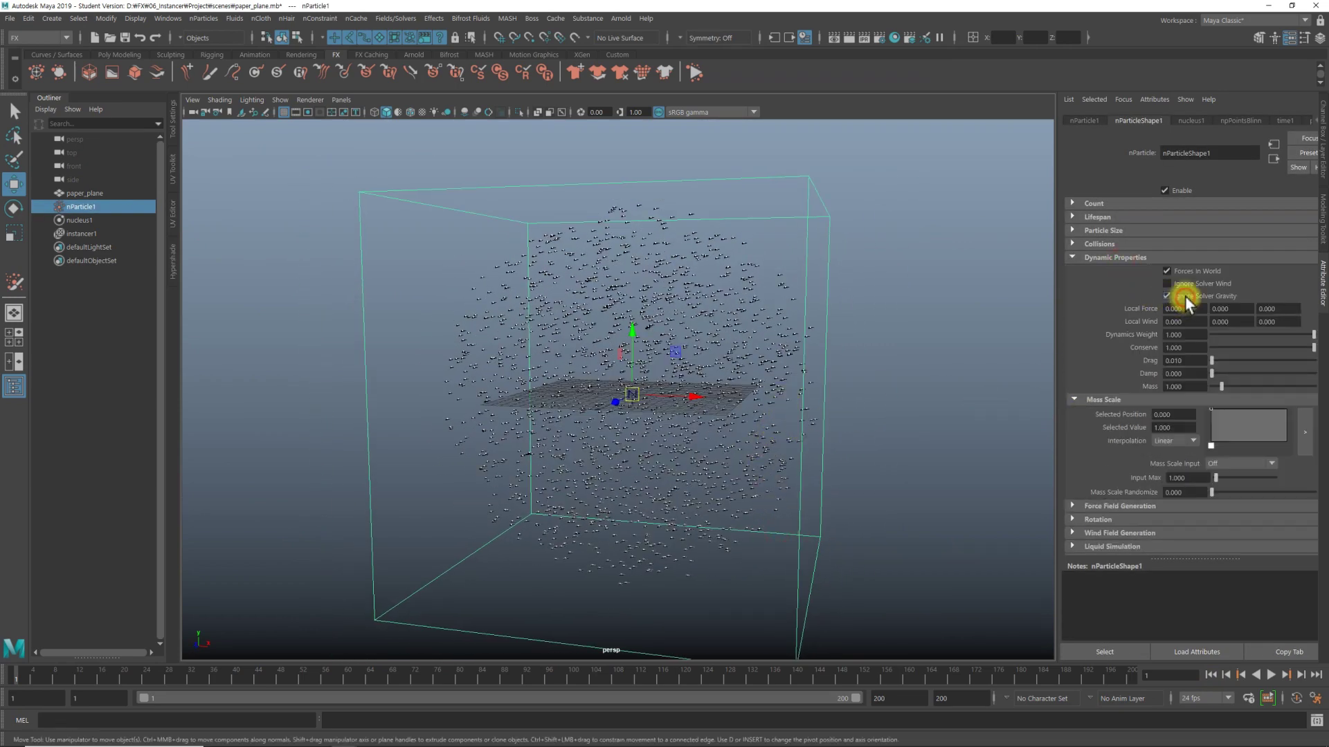
left_click(1116, 259)
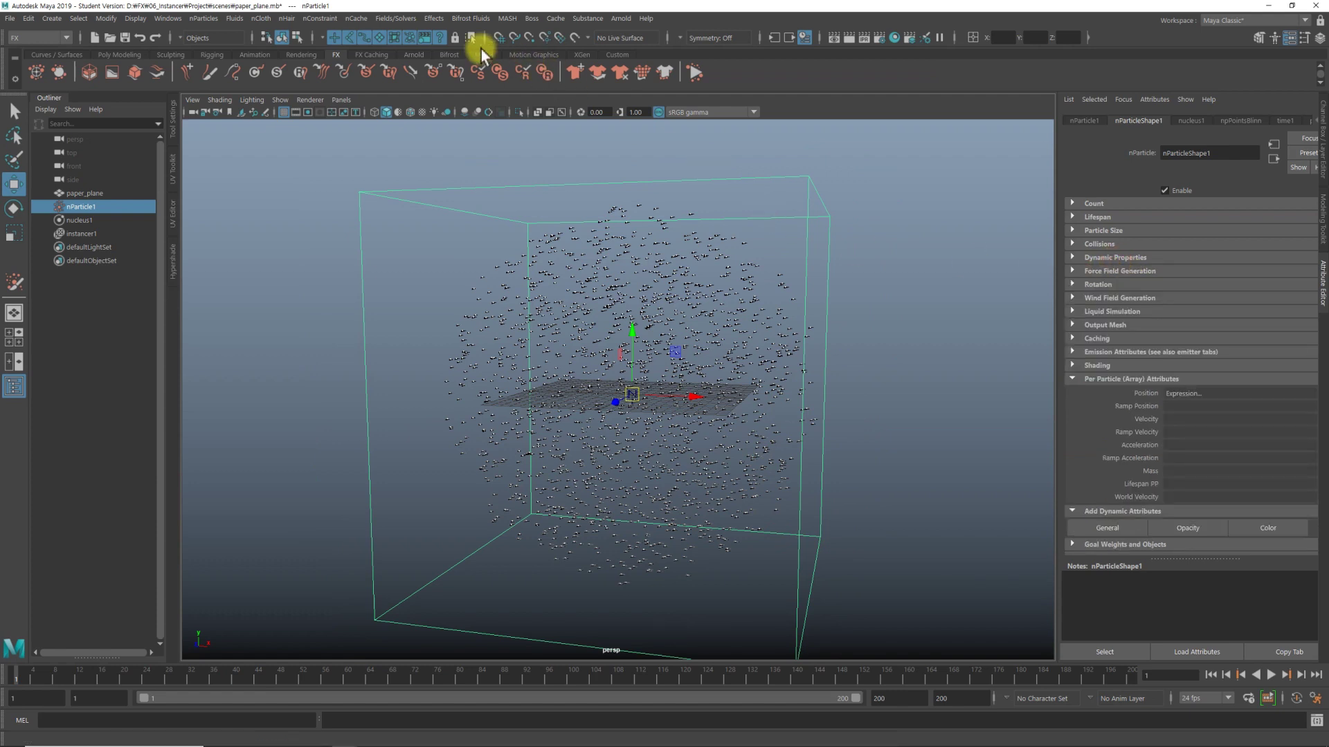
left_click(400, 18)
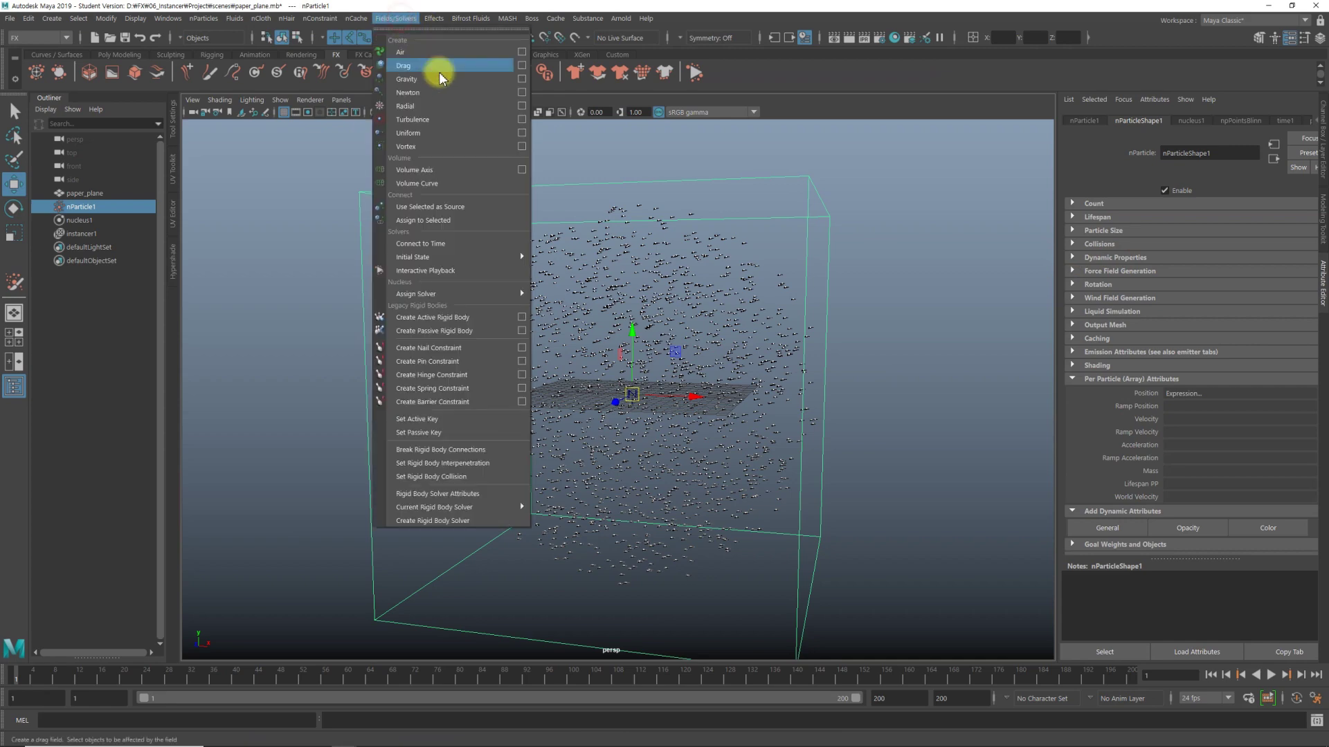
left_click(447, 122)
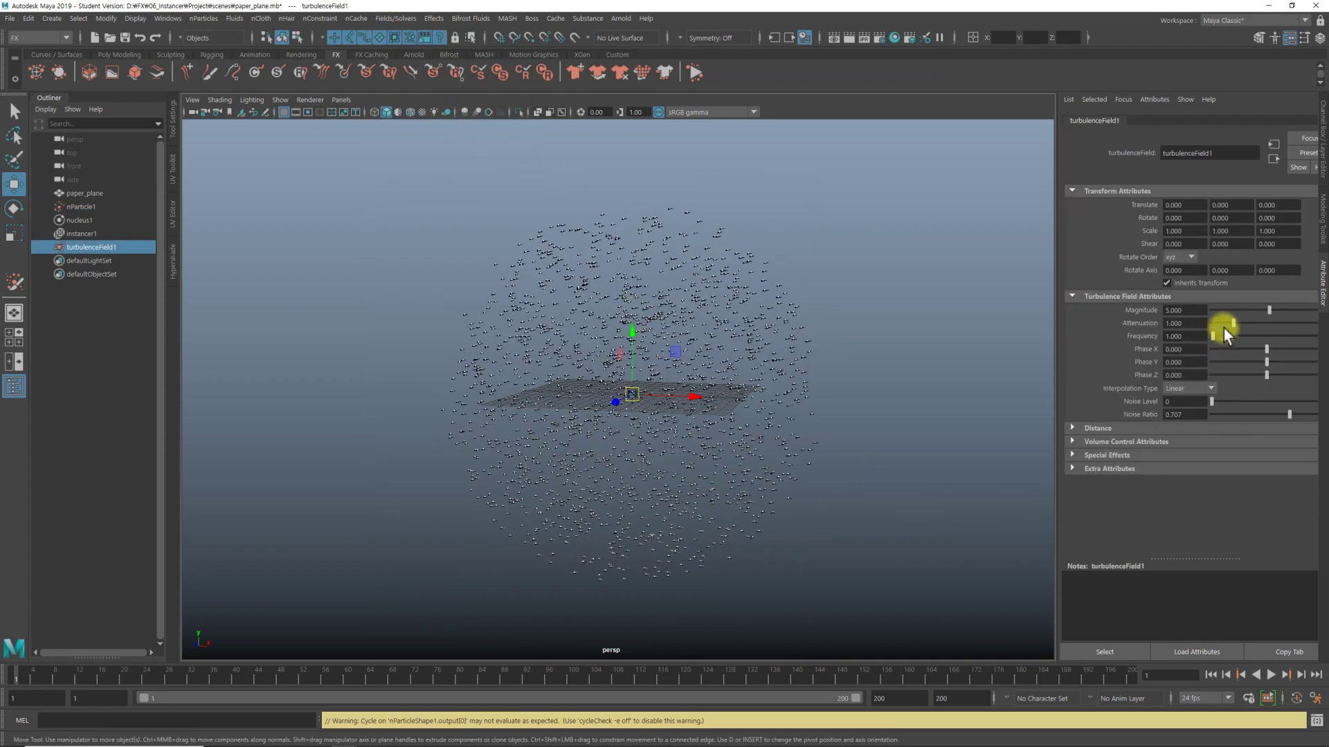
left_click_drag(1223, 325, 1146, 326)
left_click(1272, 675)
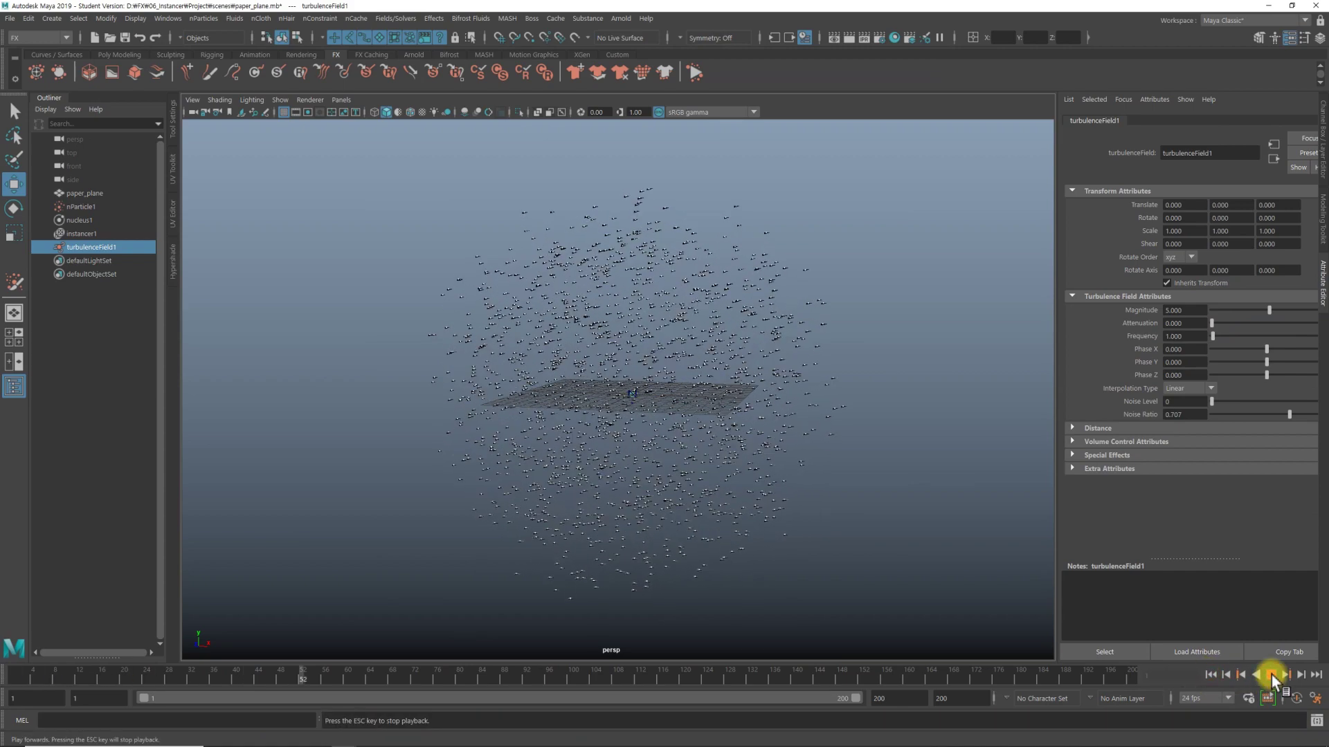
left_click(1272, 676)
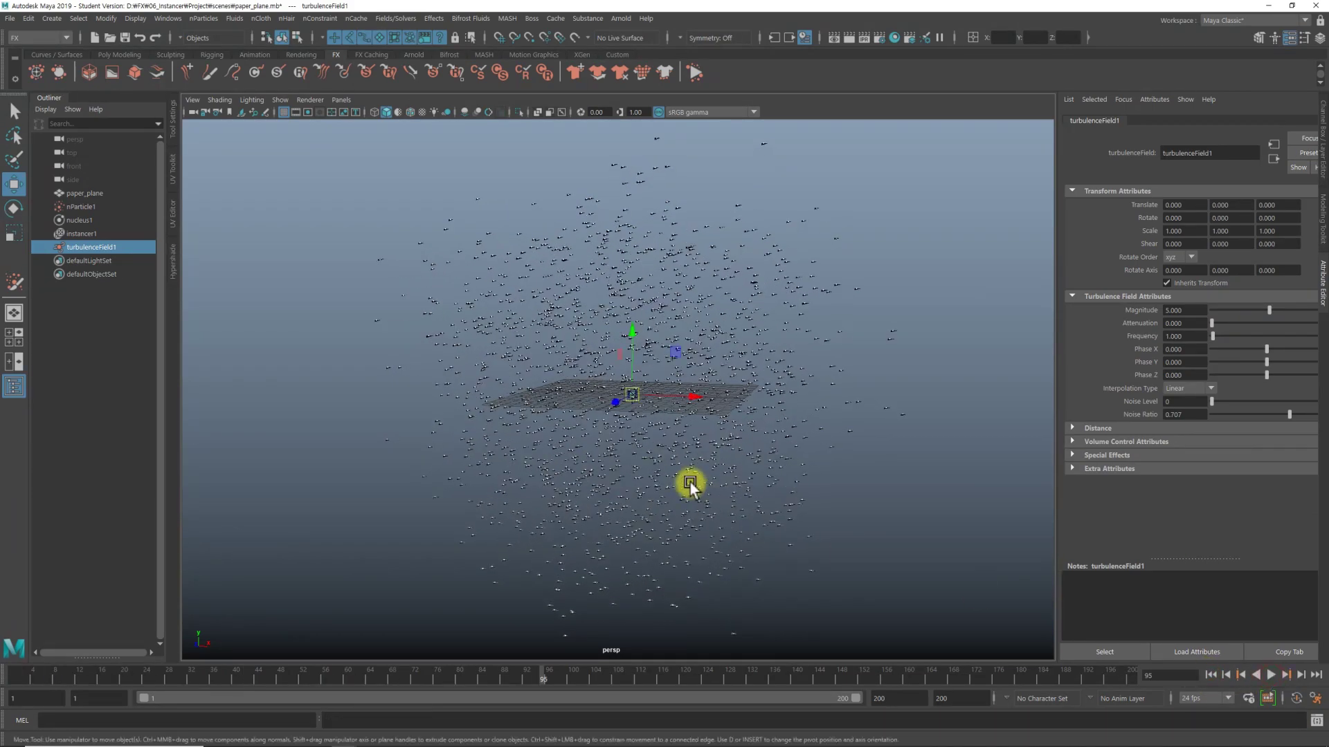
mouse_move(691, 484)
left_mouse_down("alt")
mouse_move(694, 546)
mouse_move(692, 499)
mouse_move(711, 477)
mouse_move(679, 499)
mouse_move(743, 487)
mouse_move(700, 482)
left_mouse_up("alt")
left_click(678, 500)
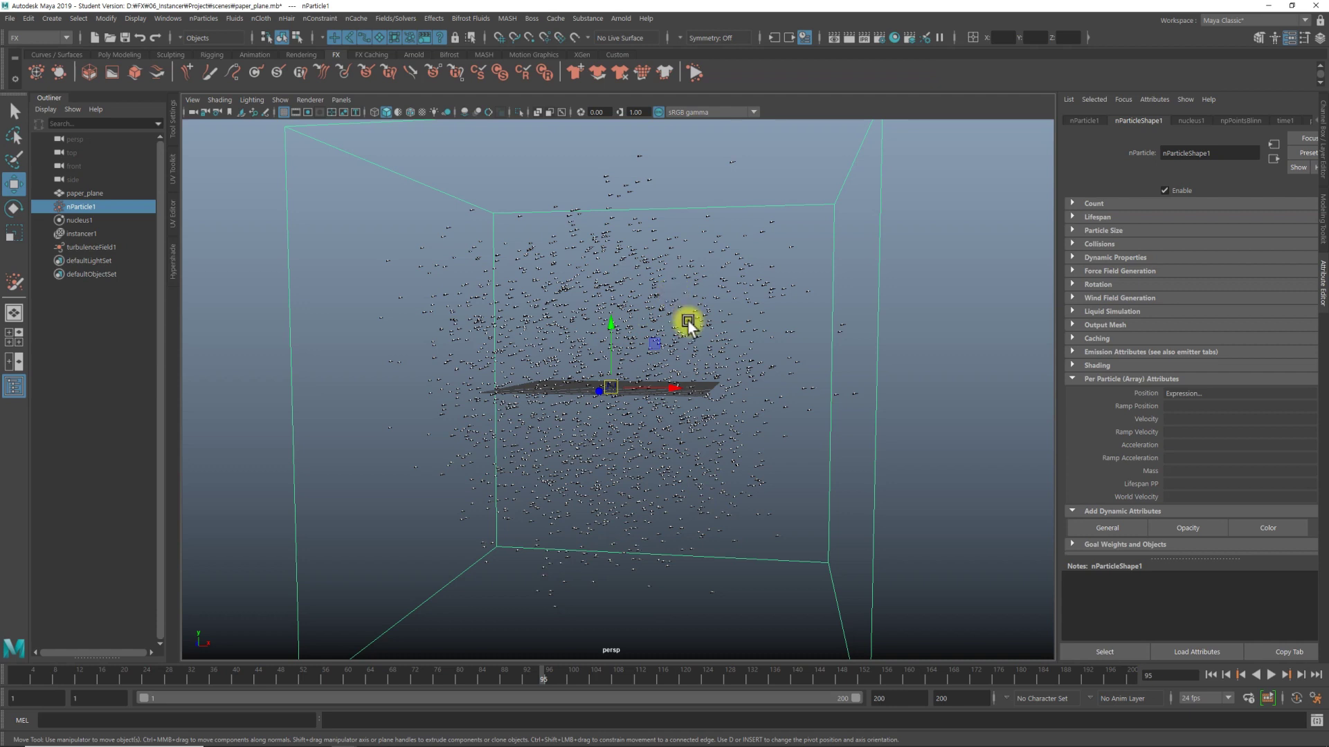
Select the paper_plane model and zoom in to inspect it
scroll(1129, 393, "down", 2)
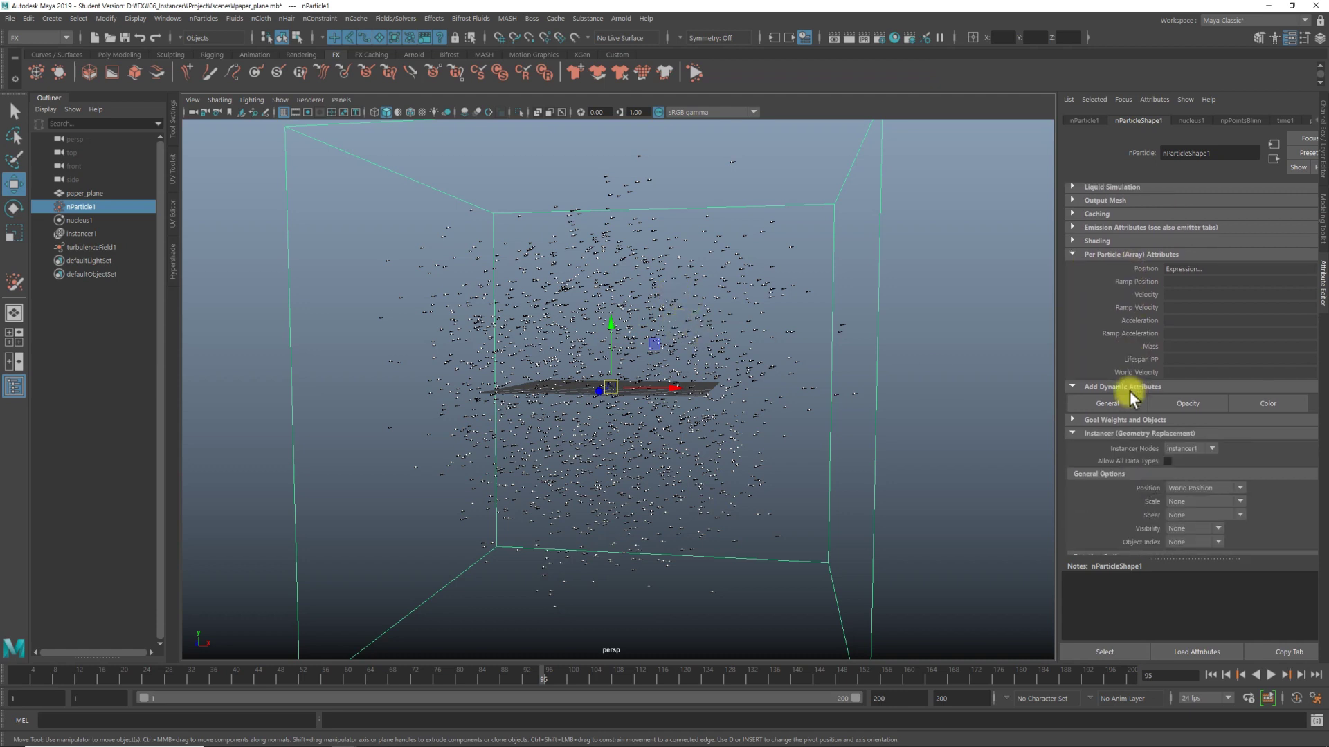
scroll(1129, 392, "down", 2)
scroll(1128, 378, "down", 2)
scroll(1124, 349, "down", 1)
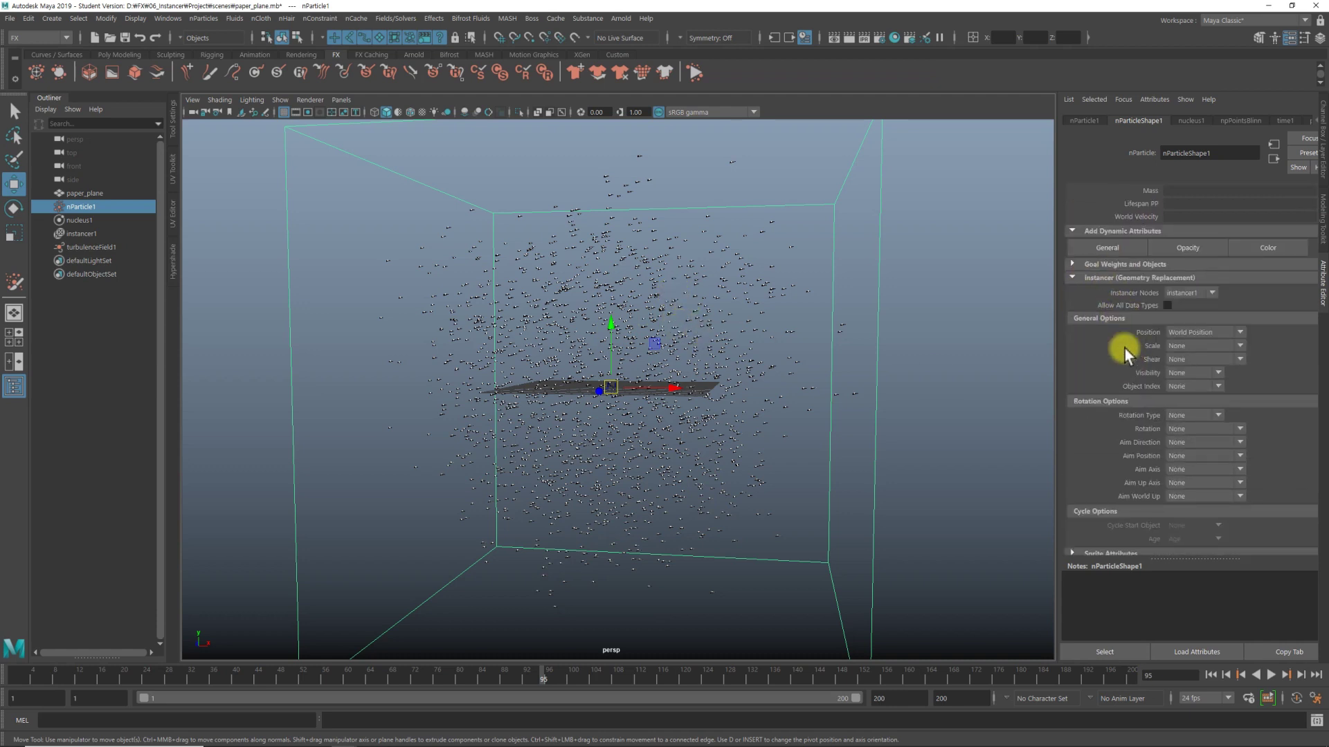
scroll(1124, 349, "down", 1)
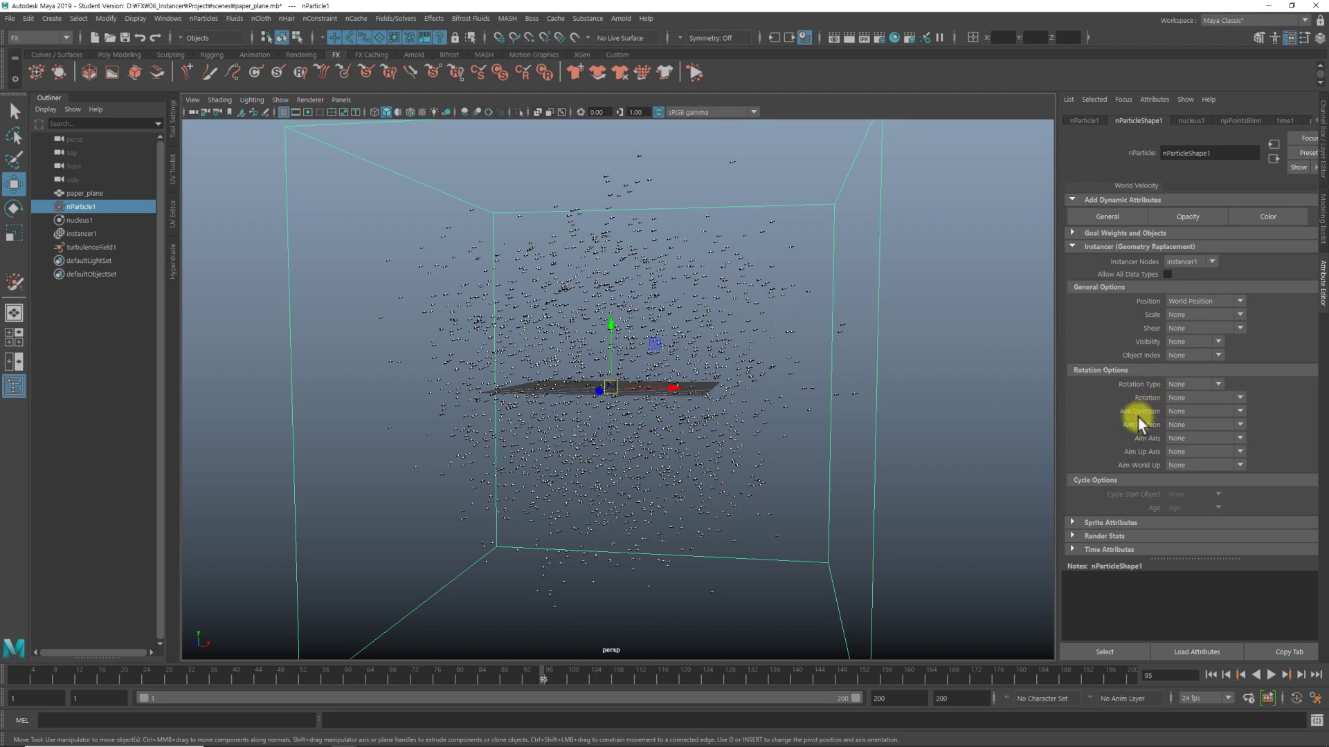
left_click(84, 193)
left_click_drag(617, 395, 504, 400, "alt")
mouse_move(504, 400)
right_mouse_down("alt")
mouse_move(962, 443)
mouse_move(642, 331)
right_mouse_up("alt")
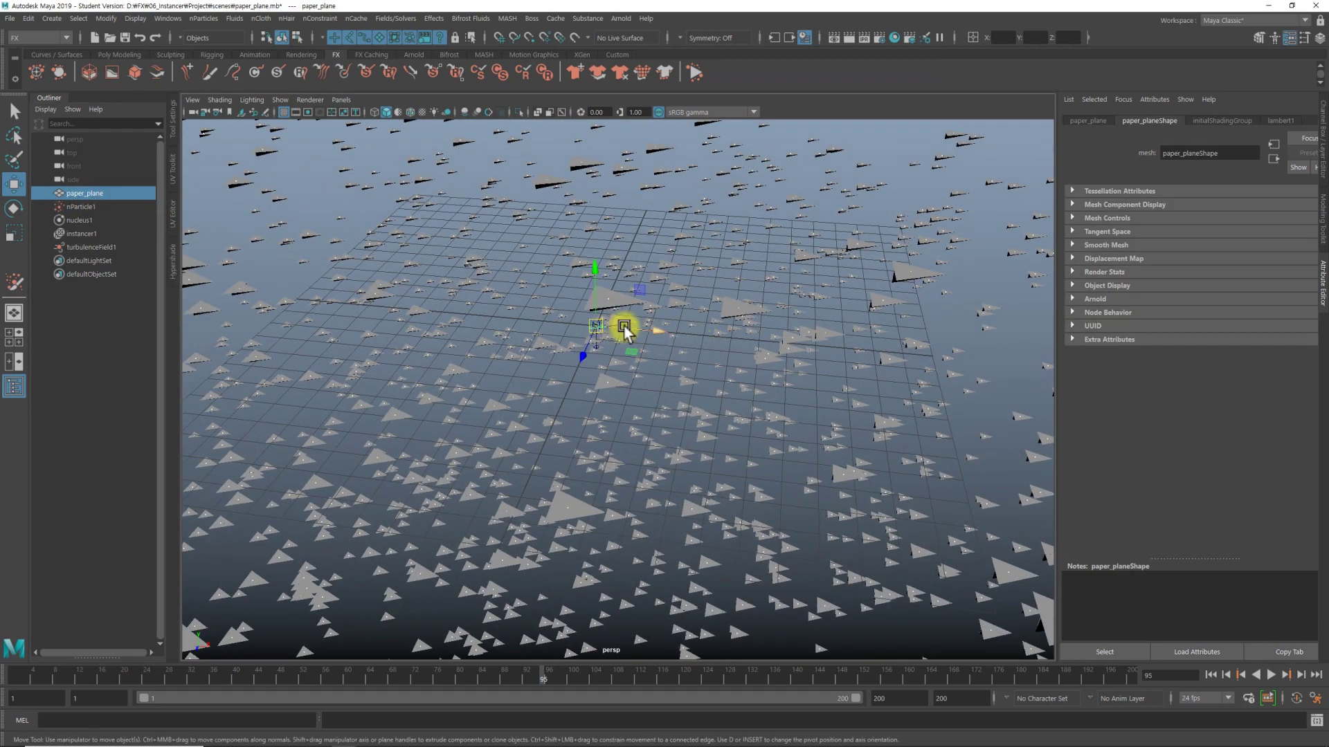
right_click_drag(853, 384, 421, 355, "alt")
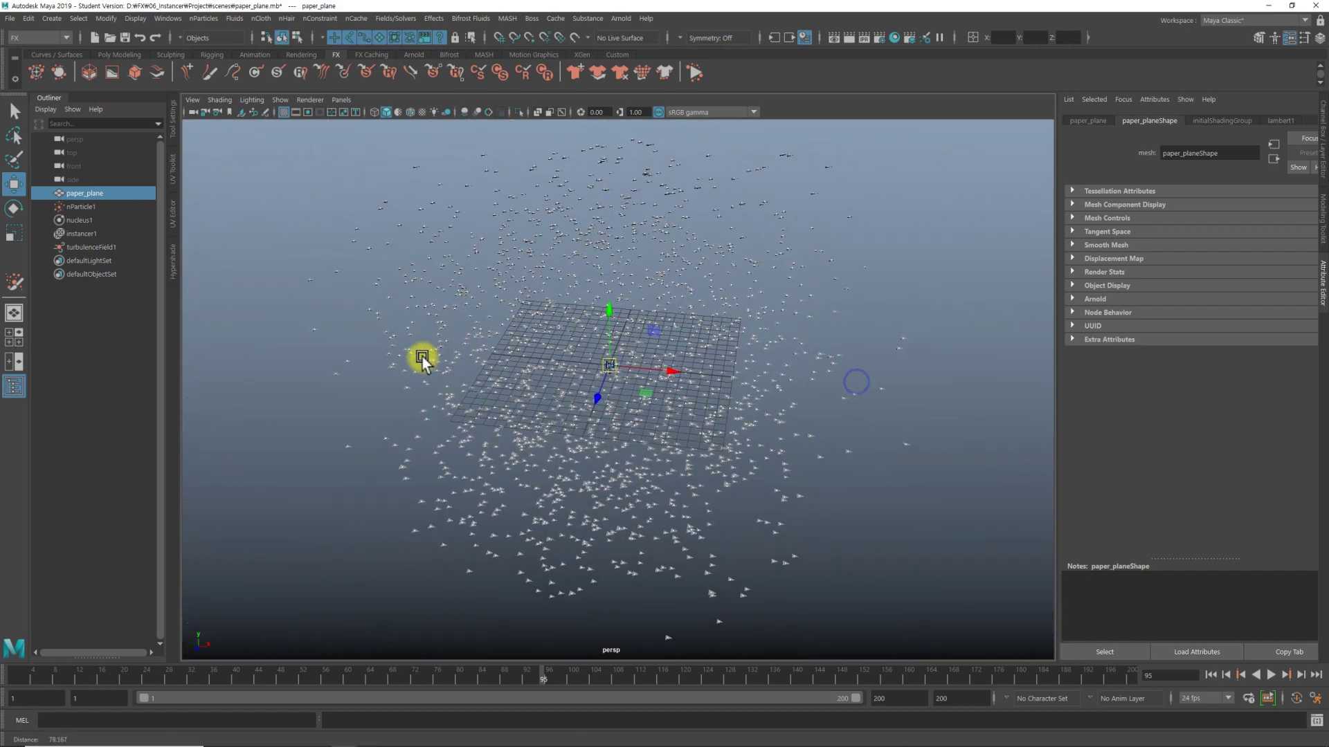
Set nParticle1's instancer Aim Direction to Velocity and replay the simulation from frame 1
left_click(795, 464)
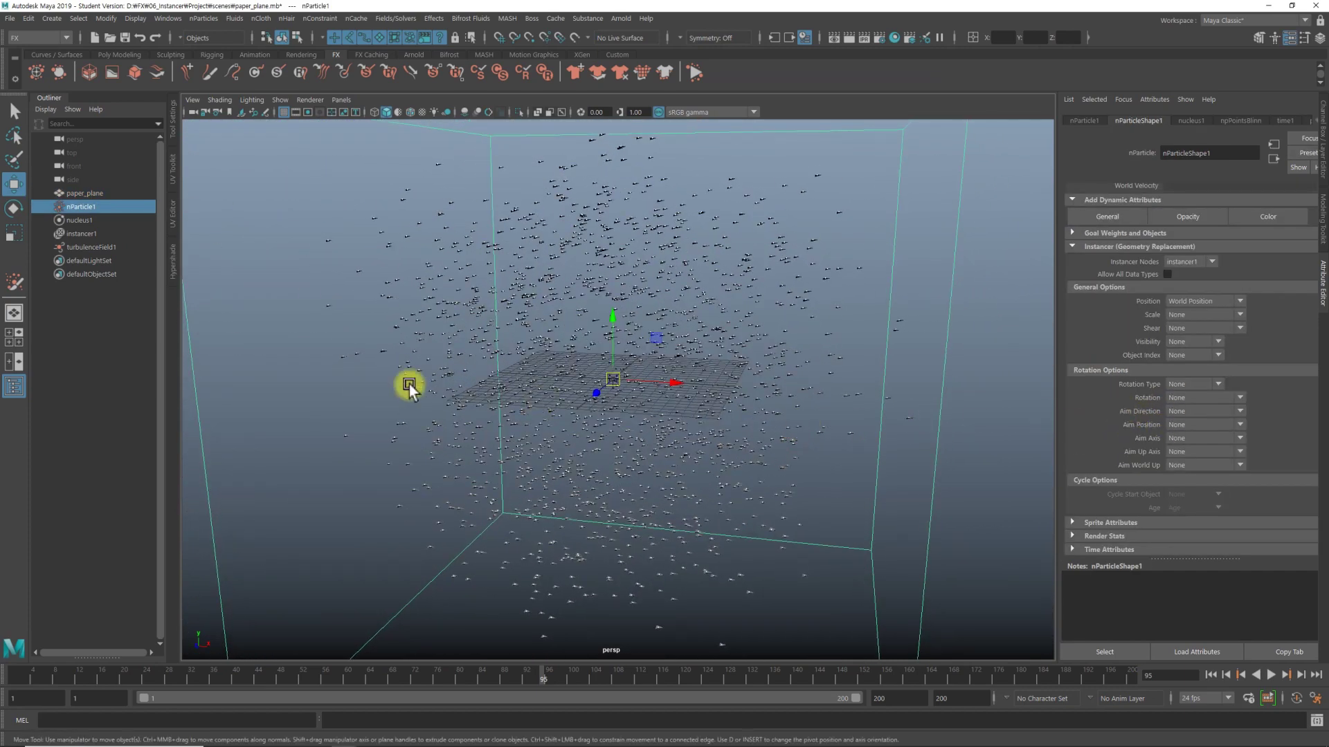
mouse_move(409, 387)
right_mouse_down("alt")
mouse_move(818, 420)
mouse_move(469, 406)
mouse_move(748, 409)
mouse_move(700, 386)
mouse_move(854, 386)
right_mouse_up("alt")
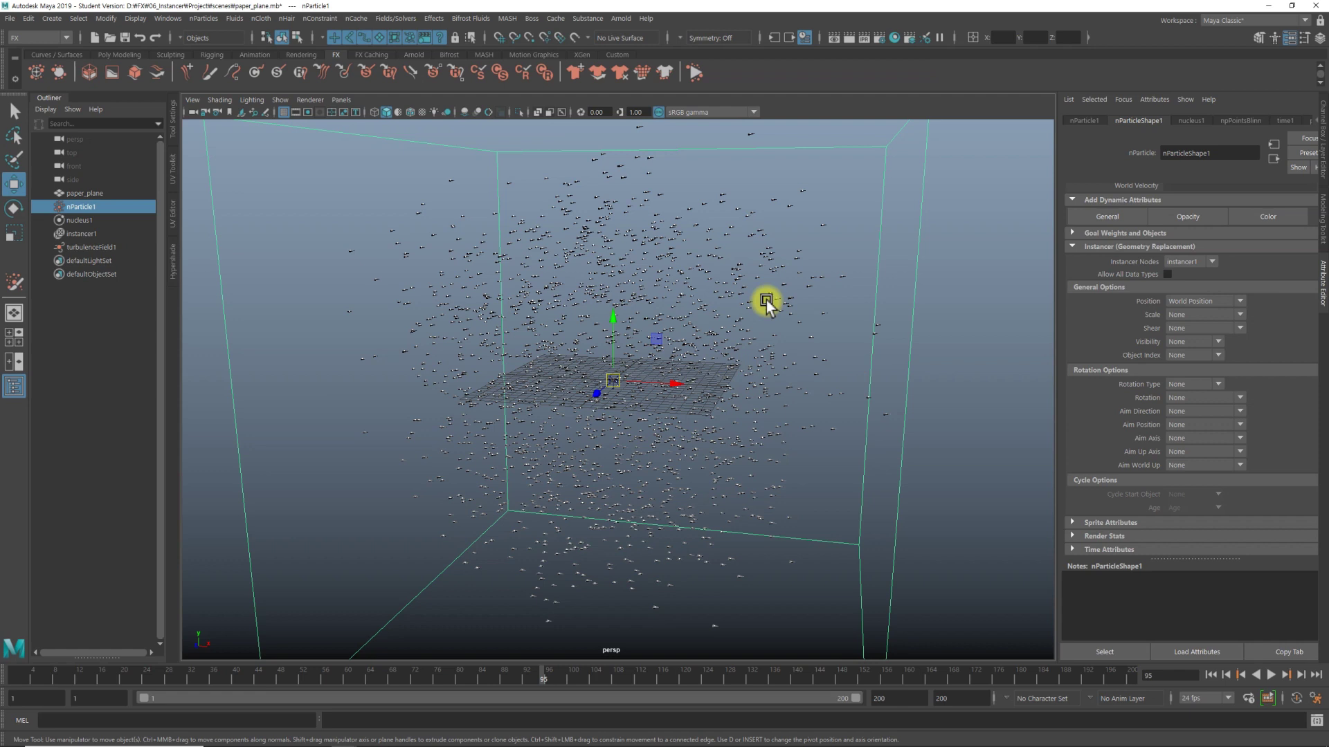
left_click(1175, 412)
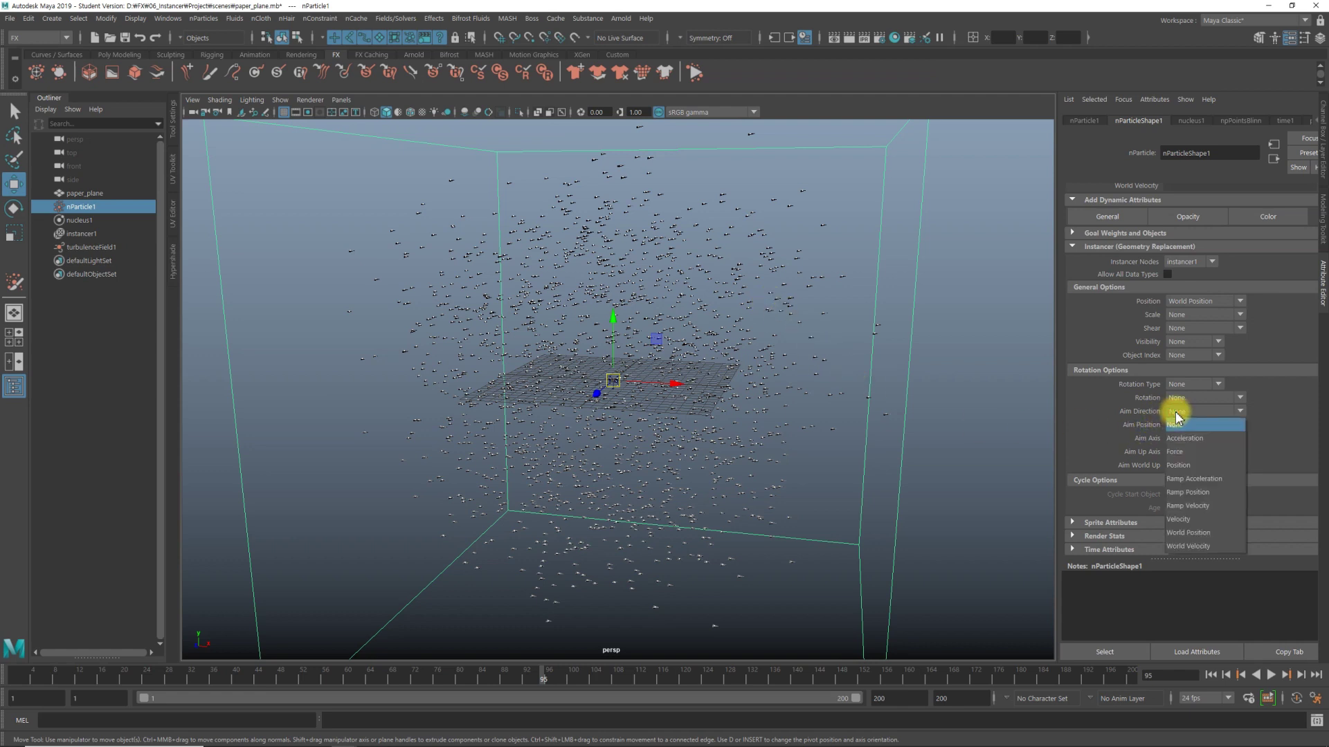
left_click(1209, 521)
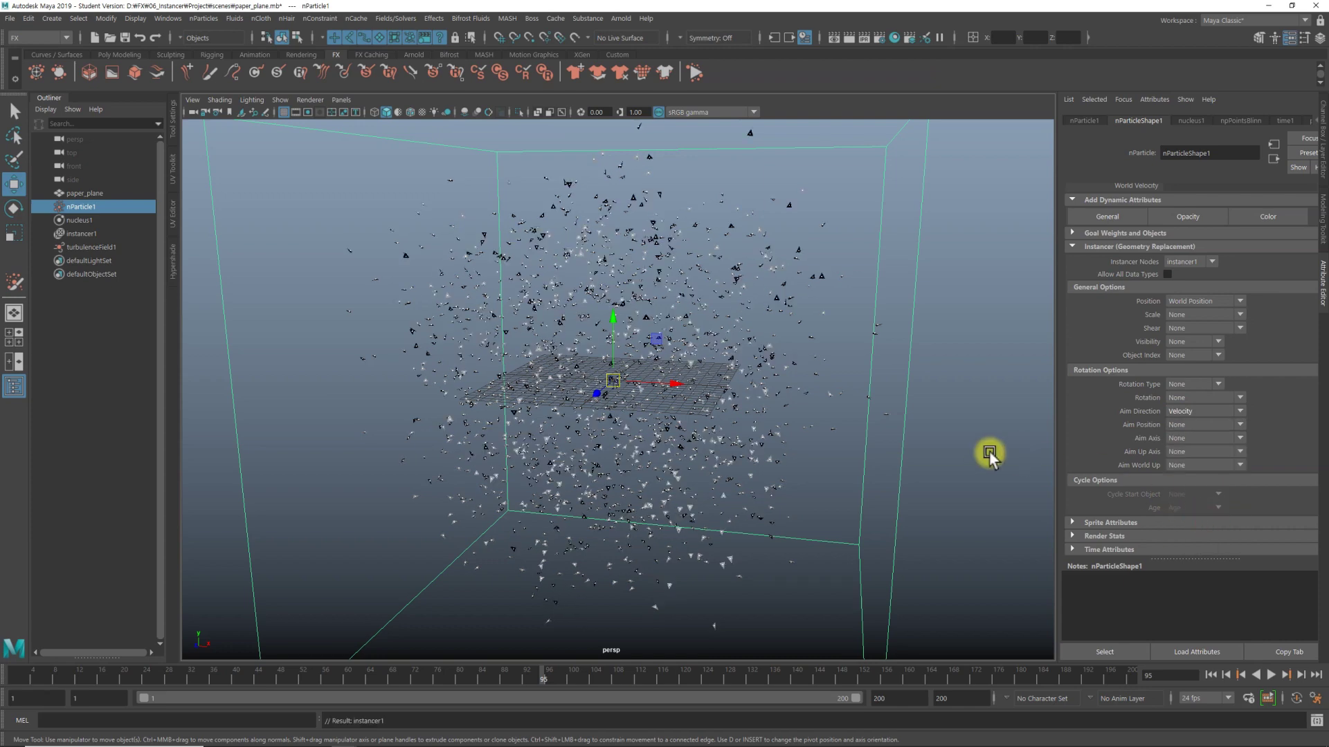
left_click_drag(834, 425, 820, 429, "alt")
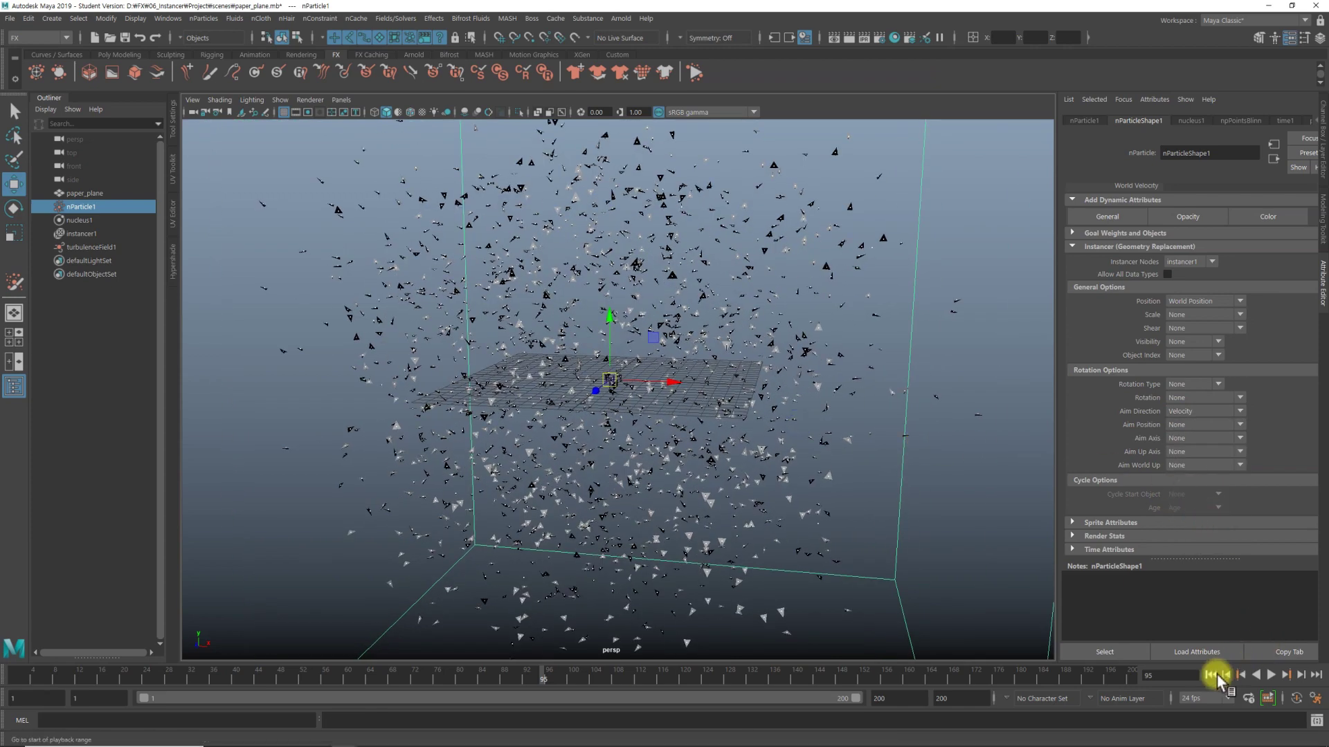
left_click(1272, 675)
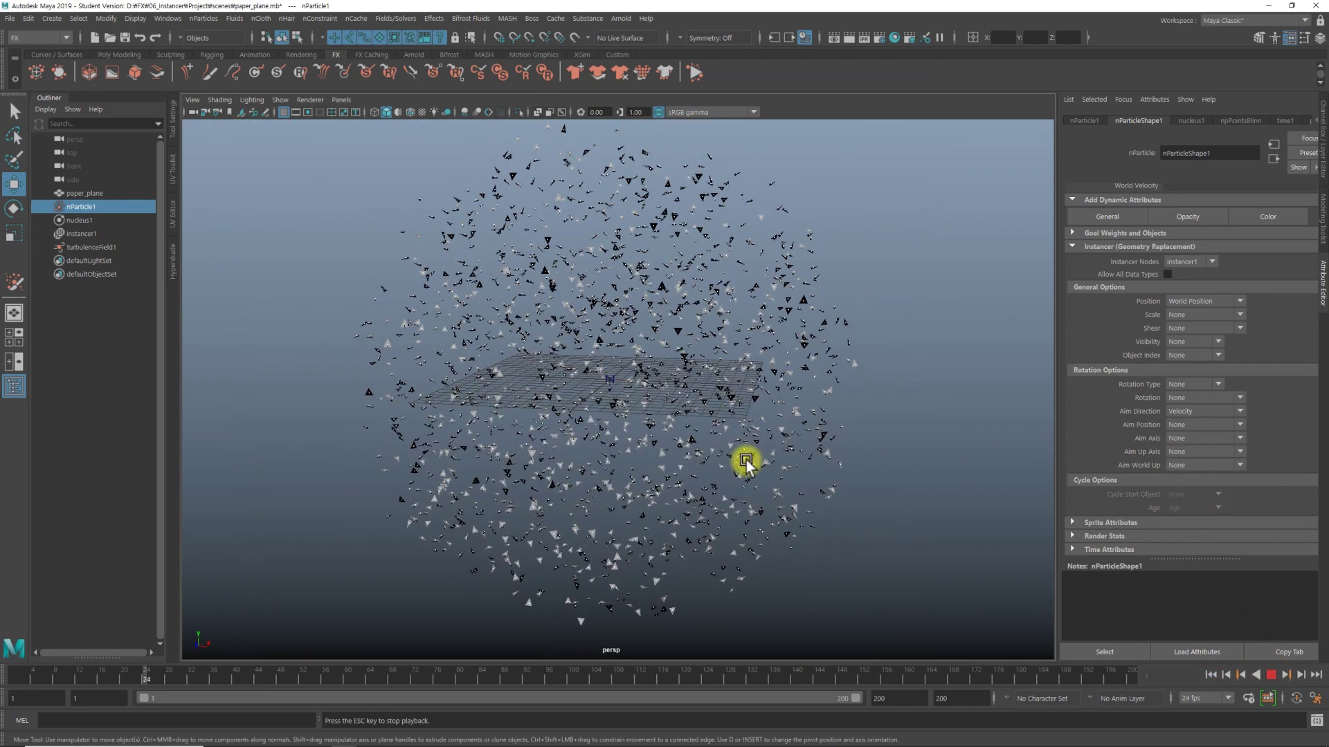
mouse_move(744, 460)
left_mouse_down("alt")
mouse_move(791, 439)
mouse_move(858, 451)
mouse_move(697, 454)
mouse_move(650, 474)
mouse_move(738, 451)
left_mouse_up("alt")
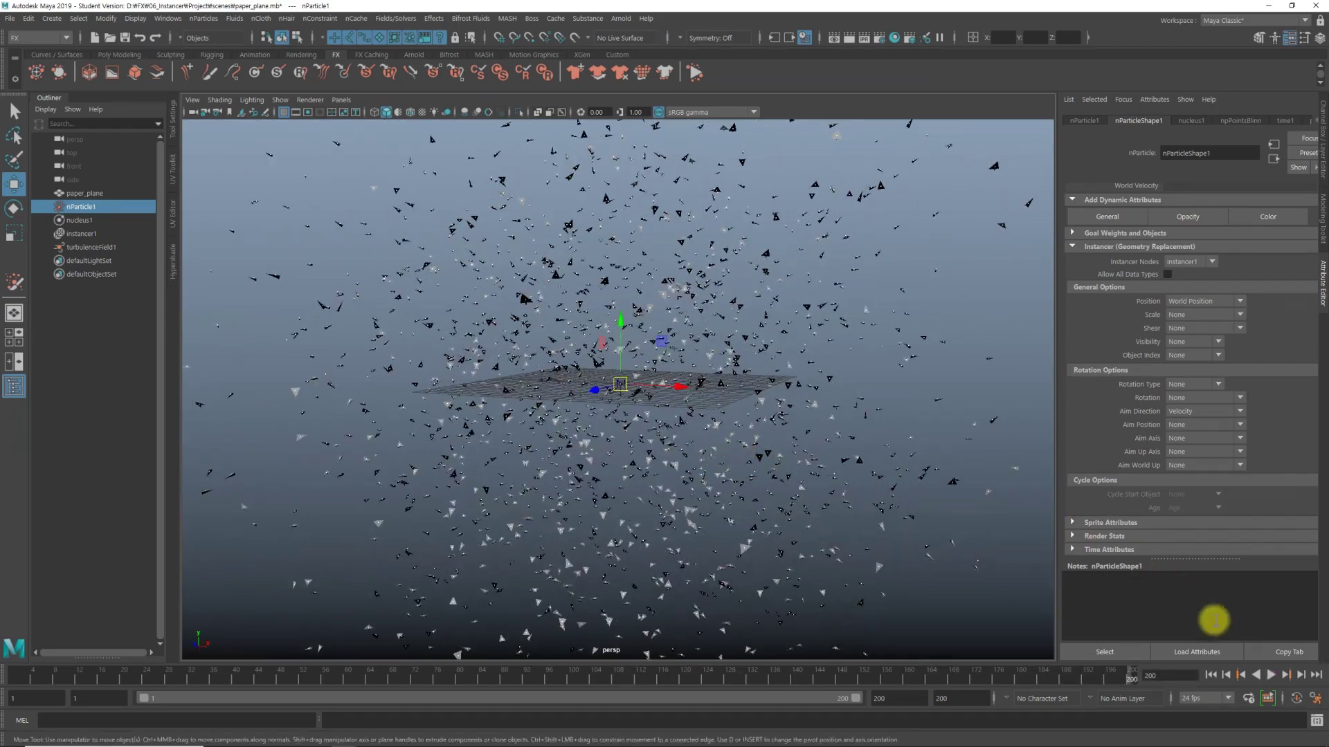
left_click(1210, 675)
left_click(1272, 675)
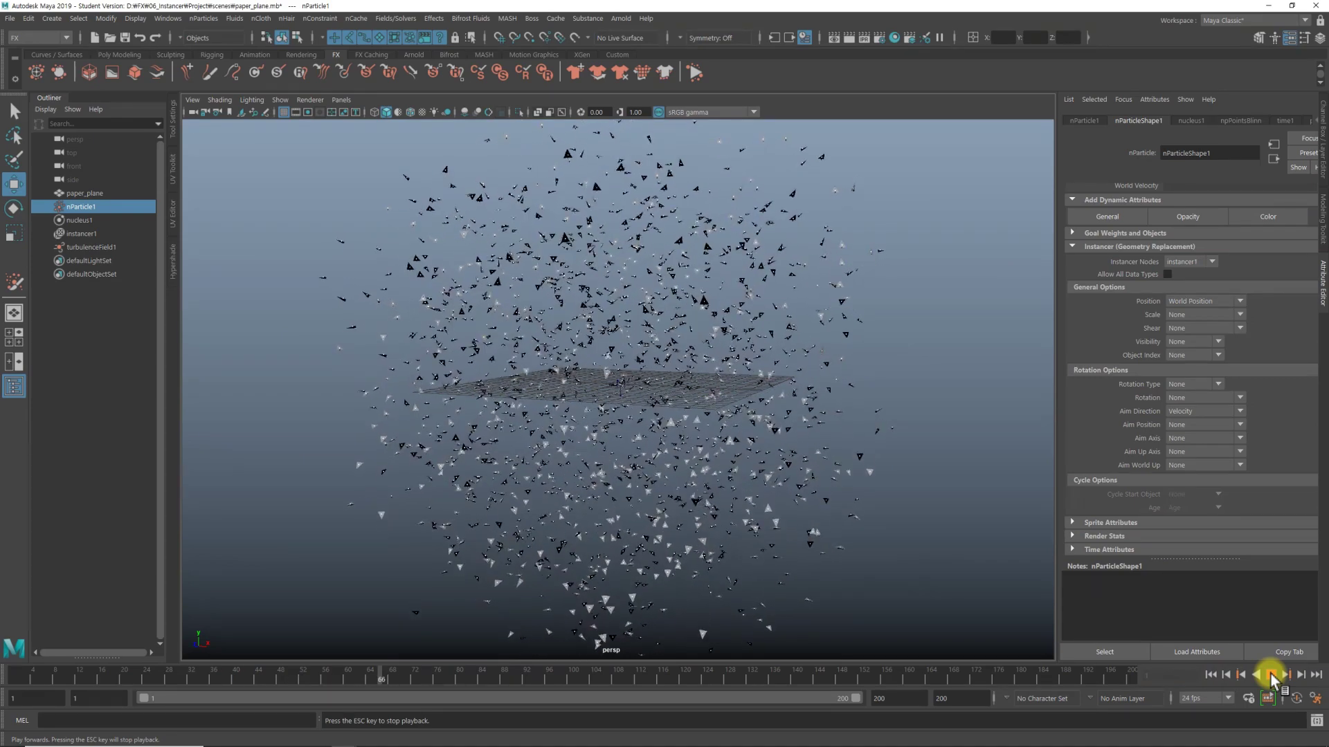
left_click(1272, 675)
Reframe the particle cloud and select turbulenceField1 in the Outliner
right_click_drag(934, 498, 870, 503, "alt")
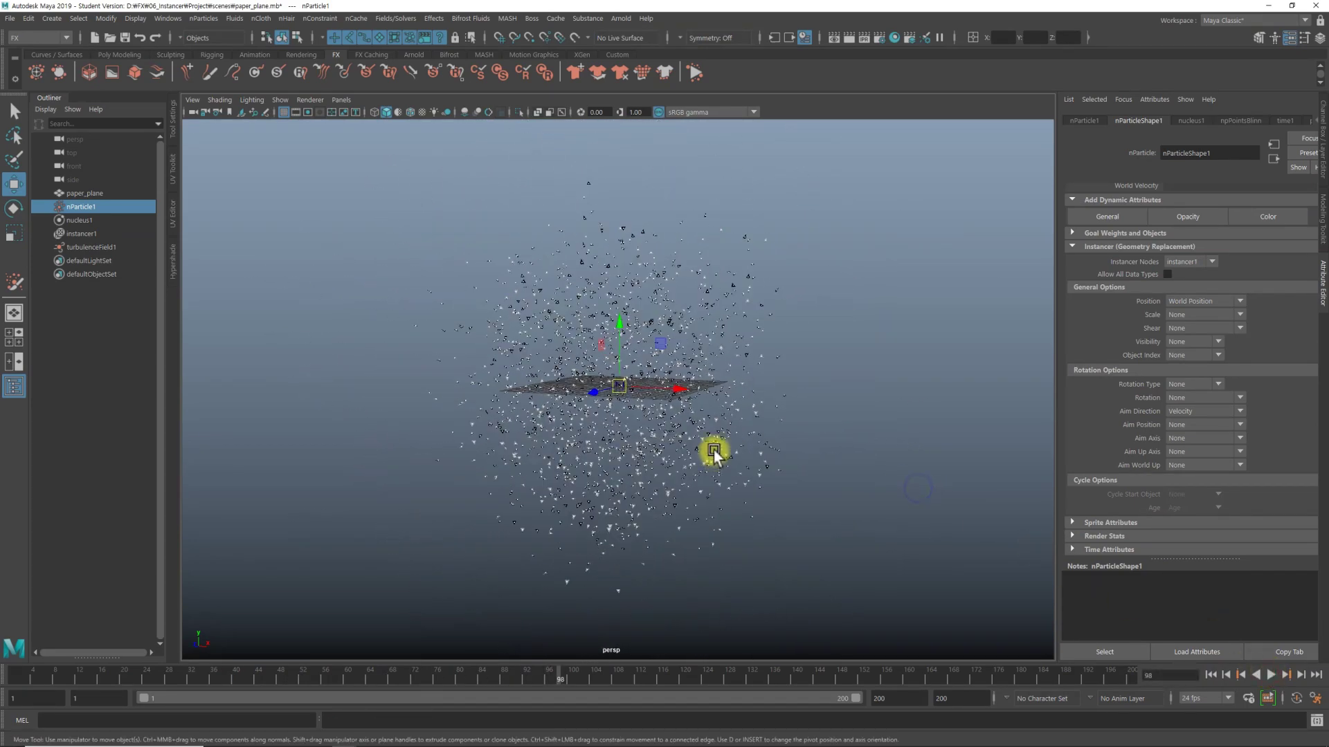
scroll(1176, 325, "up", 5)
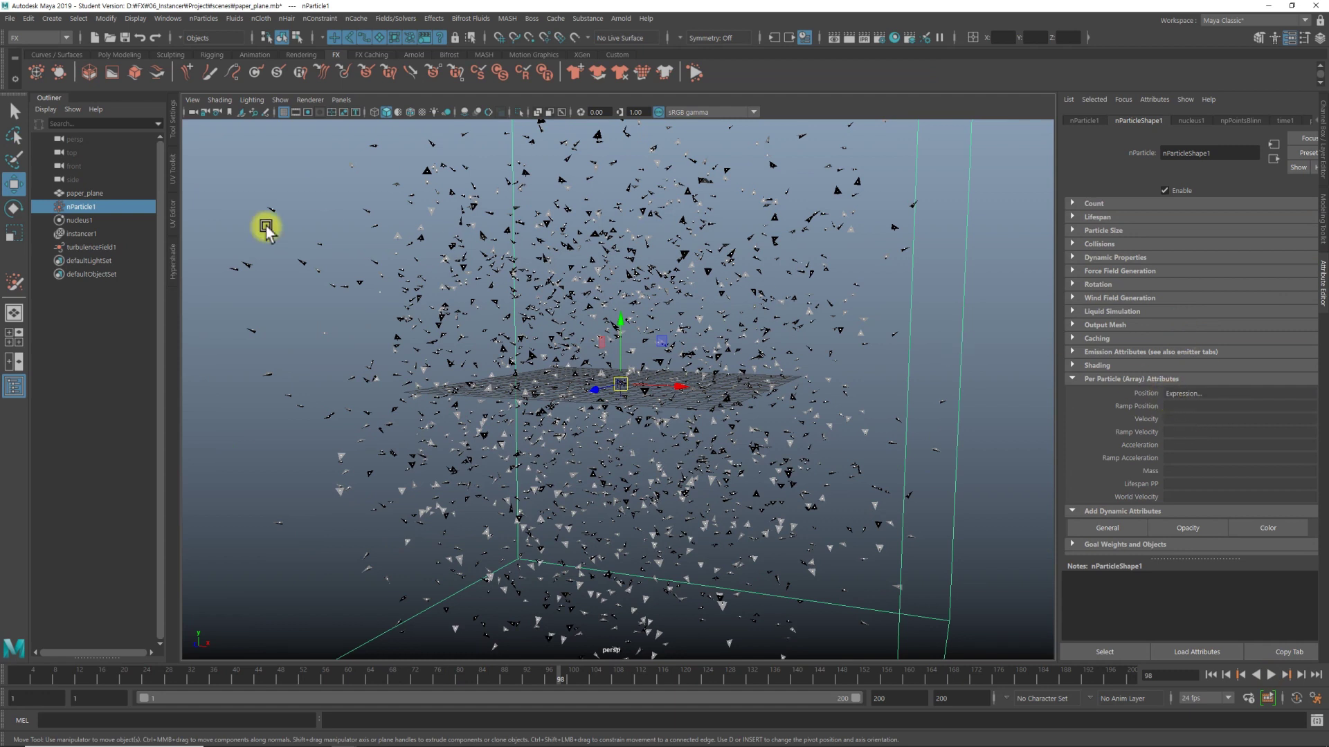
middle_click_drag(266, 229, 95, 244)
left_click(88, 247)
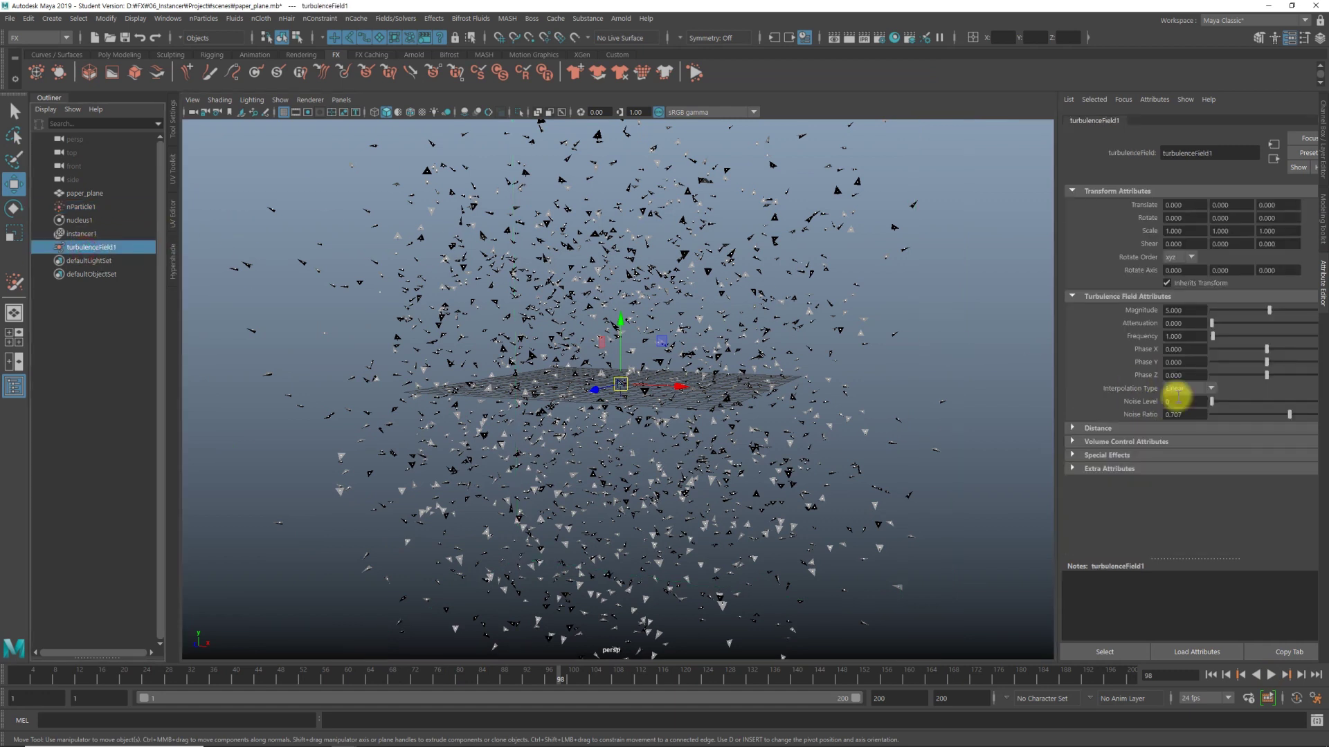
Drive turbulenceField1's Phase Y with the expression turbulenceField1.phaseY = -time*2, then replay from the start
right_click(1189, 362)
left_click(1218, 367)
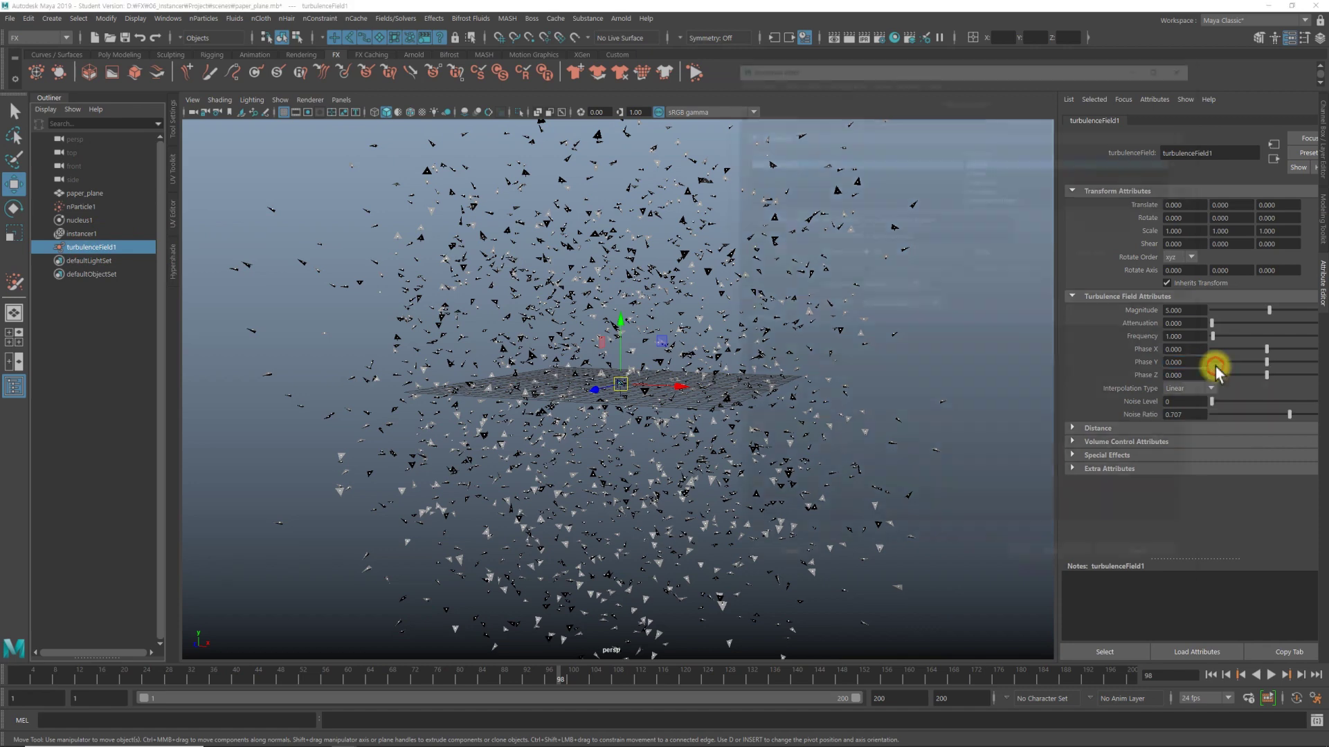
left_click_drag(952, 216, 831, 214)
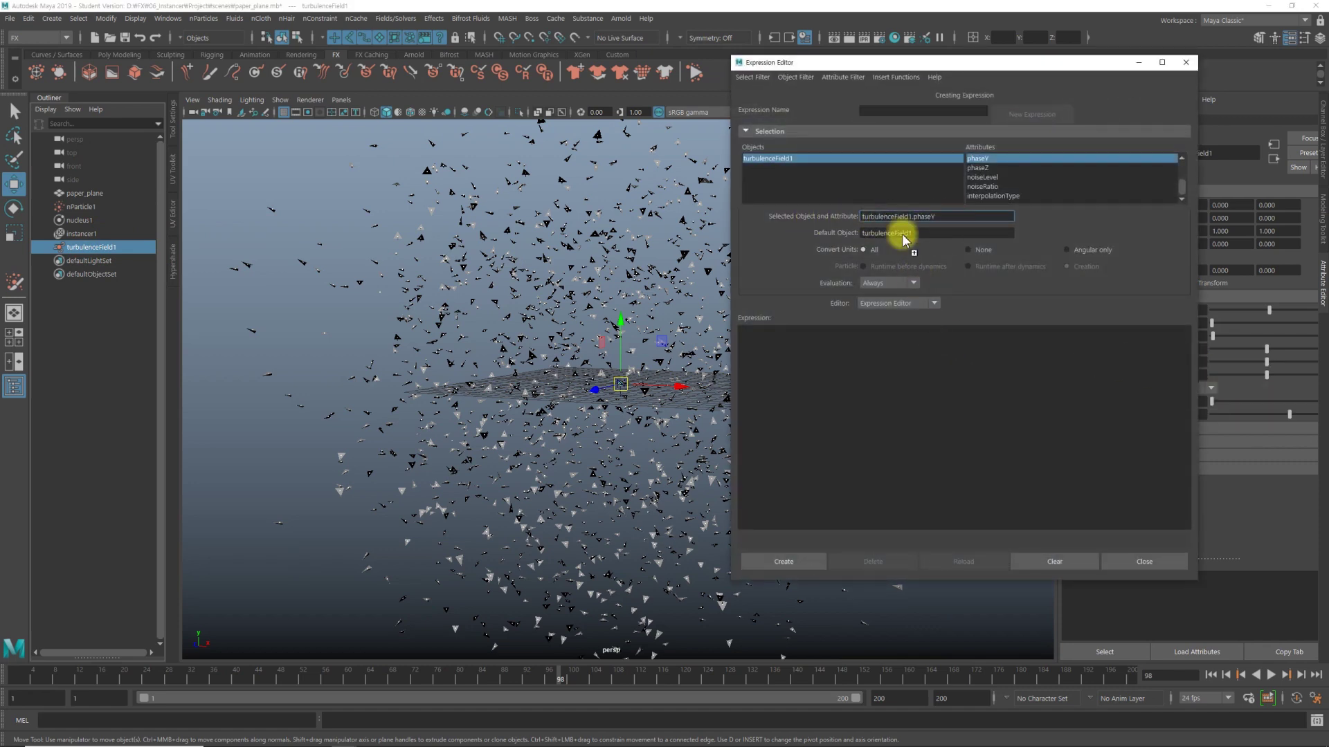
middle_click_drag(877, 218, 939, 367)
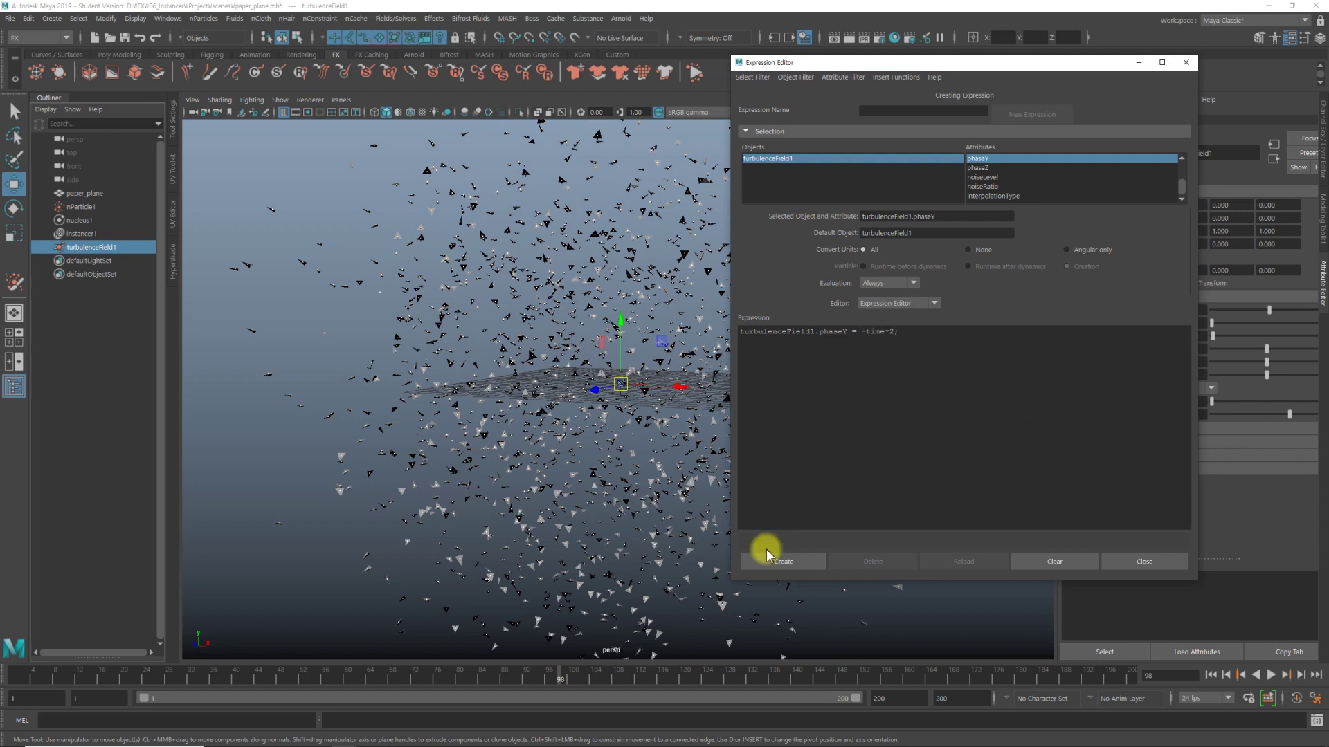
left_click(771, 560)
left_click(1121, 557)
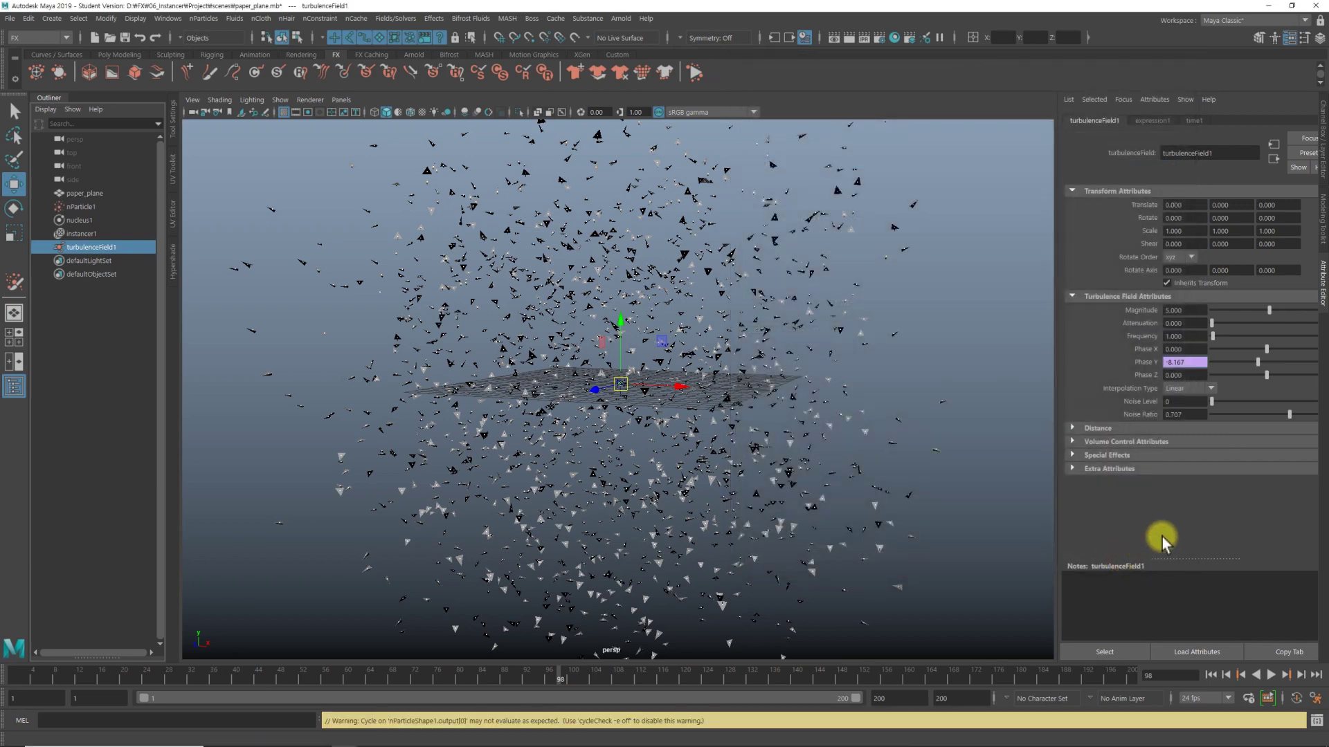
left_click(1212, 674)
left_click(1271, 676)
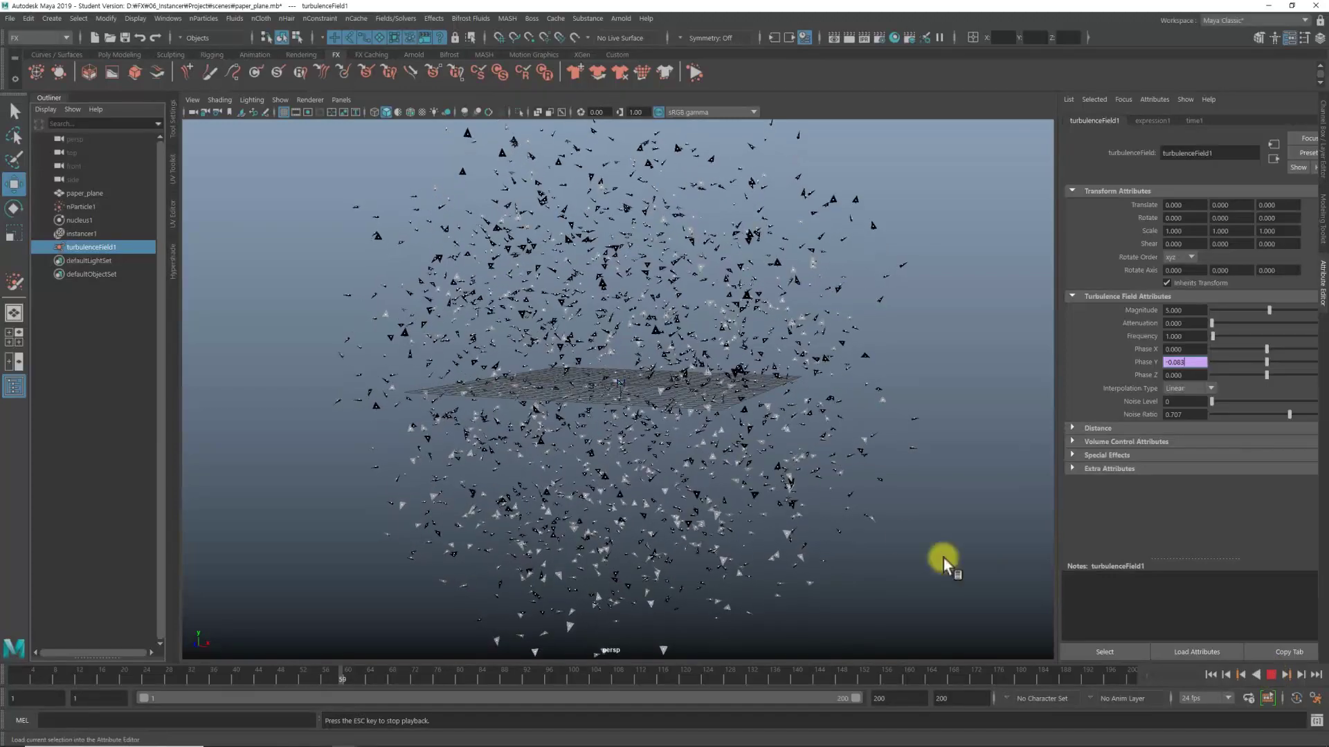
Set nParticle1's Conserve to 0.970 under Dynamic Properties and replay the simulation
mouse_move(884, 528)
left_mouse_down("alt")
mouse_move(720, 505)
mouse_move(759, 484)
left_mouse_up("alt")
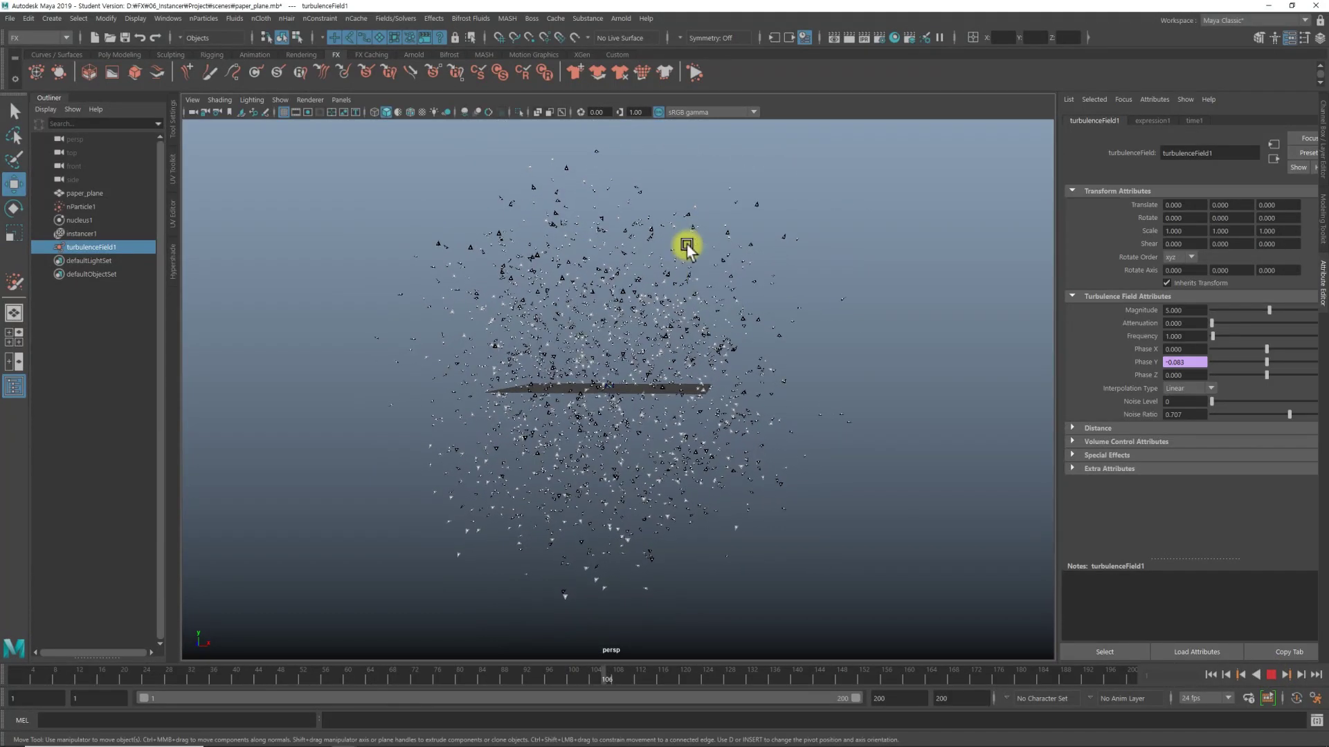
left_click(1270, 675)
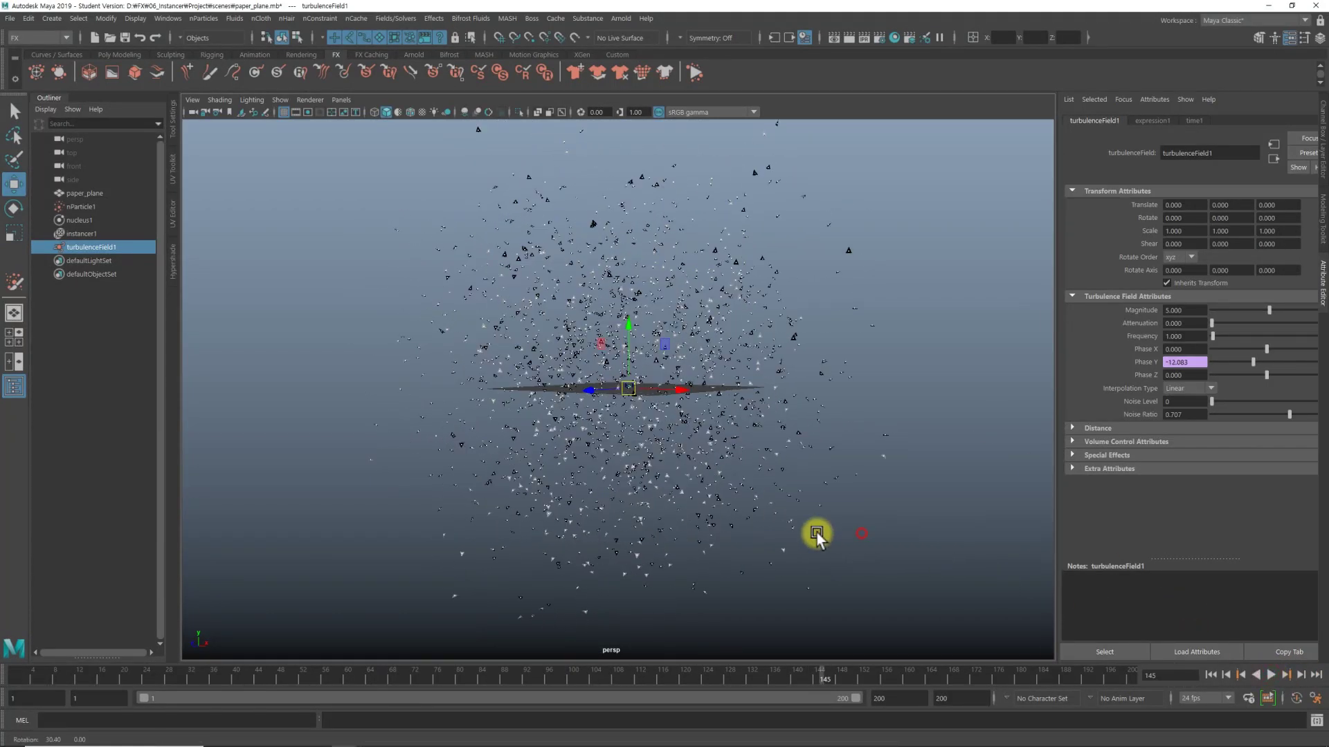
left_click(793, 534)
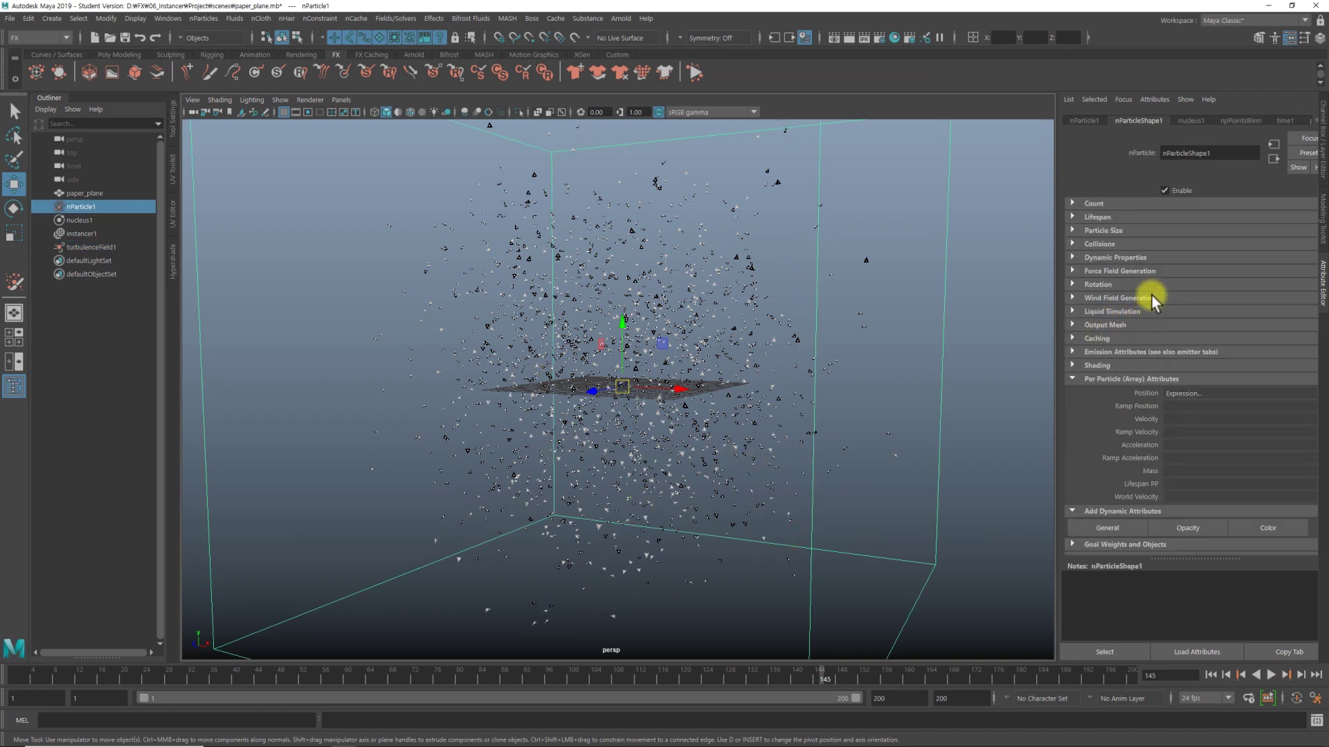
left_click(1107, 259)
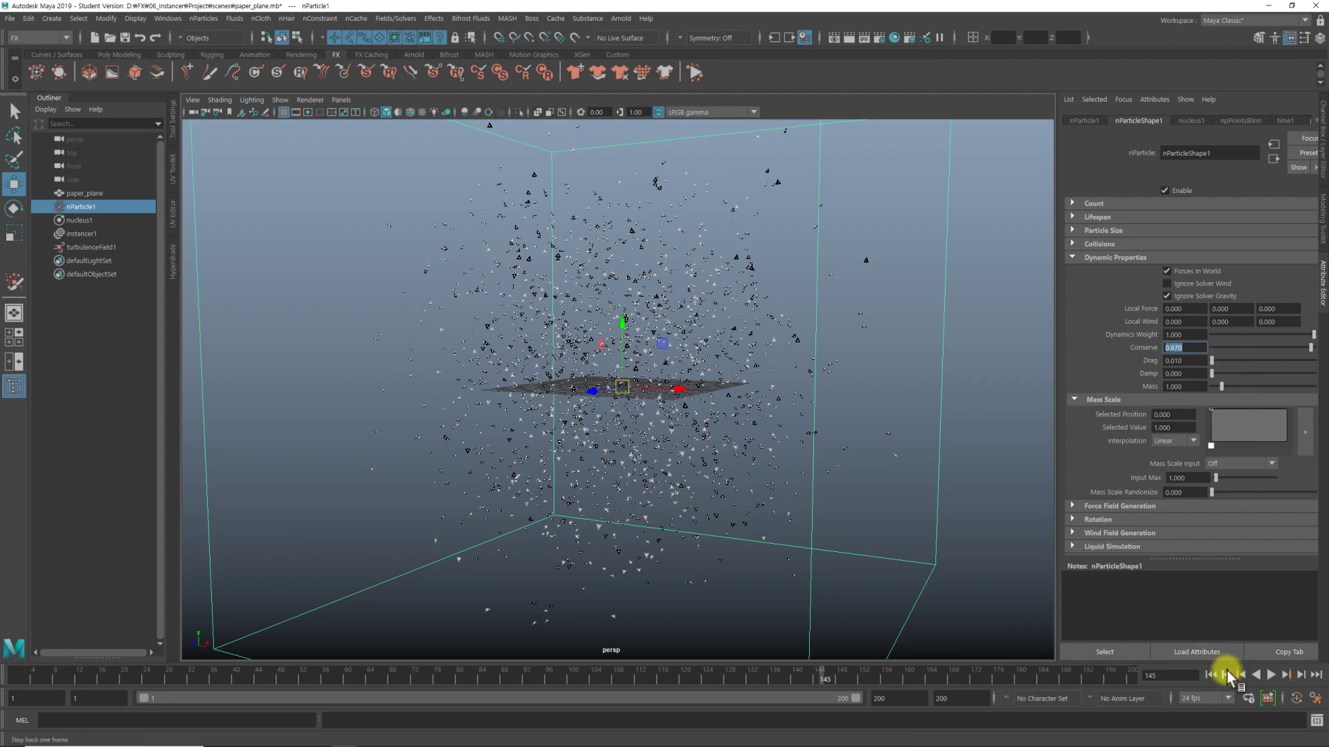
left_click(1271, 675)
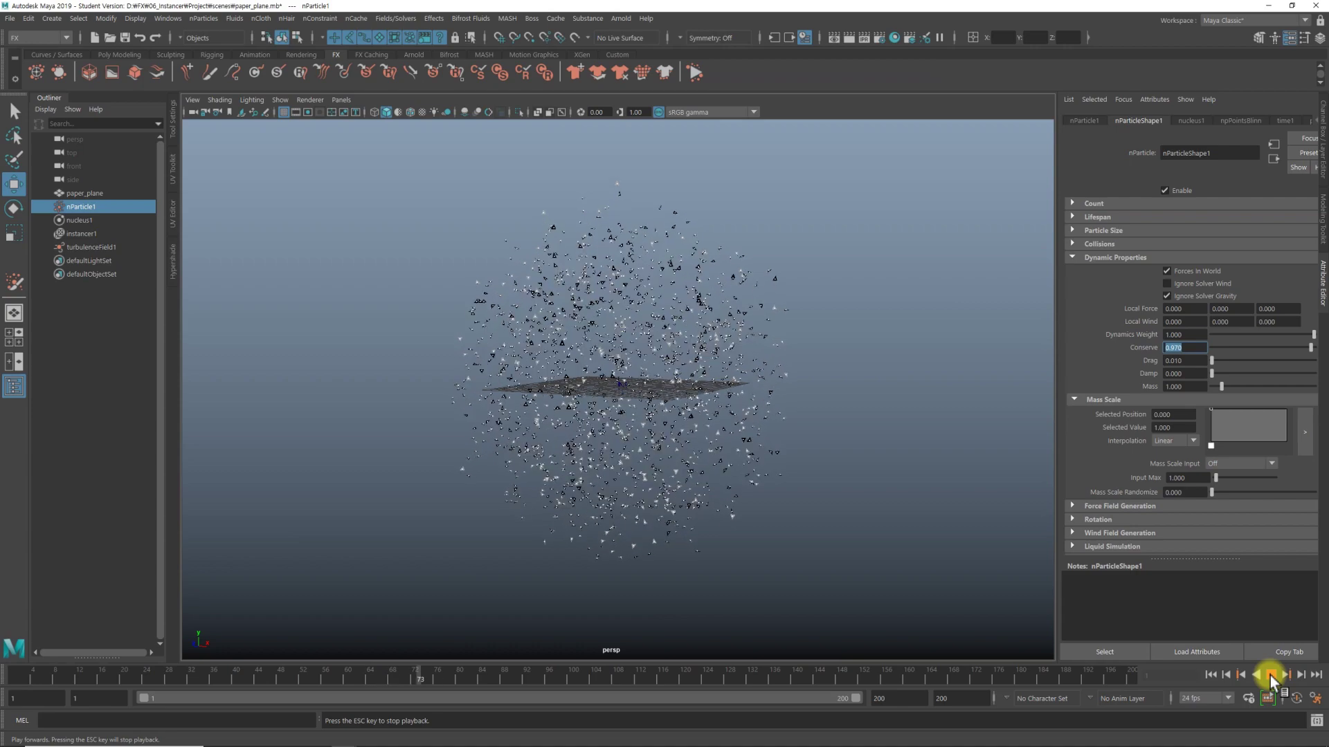
left_click(1271, 675)
mouse_move(763, 451)
left_mouse_down("alt")
mouse_move(695, 471)
mouse_move(744, 471)
left_mouse_up("alt")
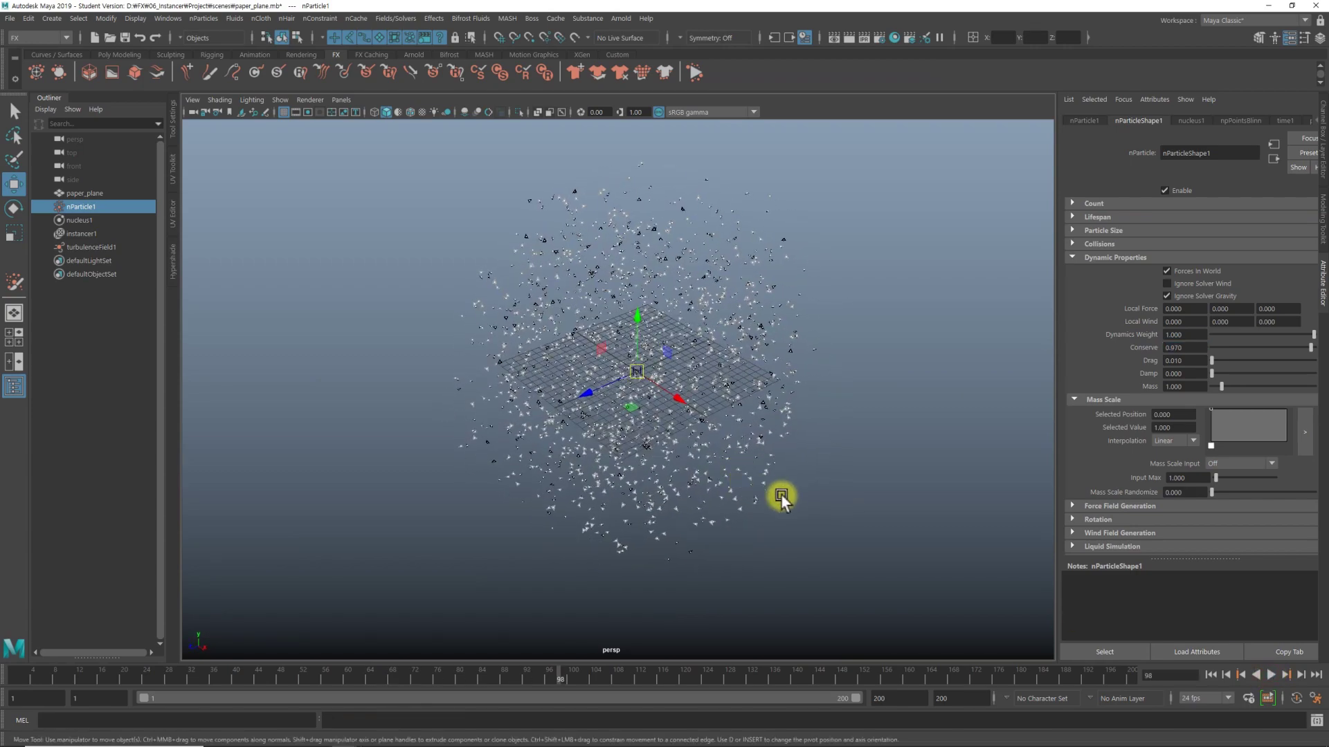
left_click(395, 19)
Add a vortex field (magnitude 5, attenuation 1) and play the simulation to watch the planes swirl
left_click(438, 148)
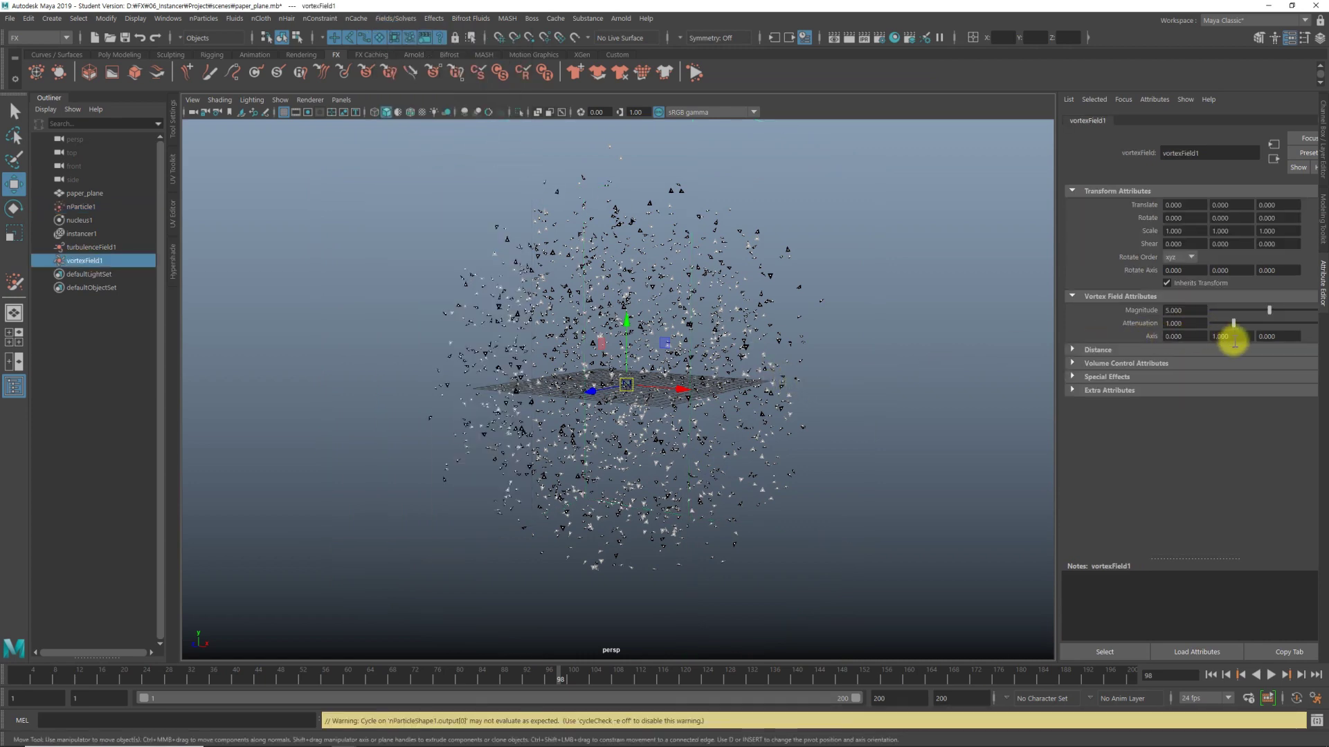
left_click_drag(903, 355, 803, 400, "alt")
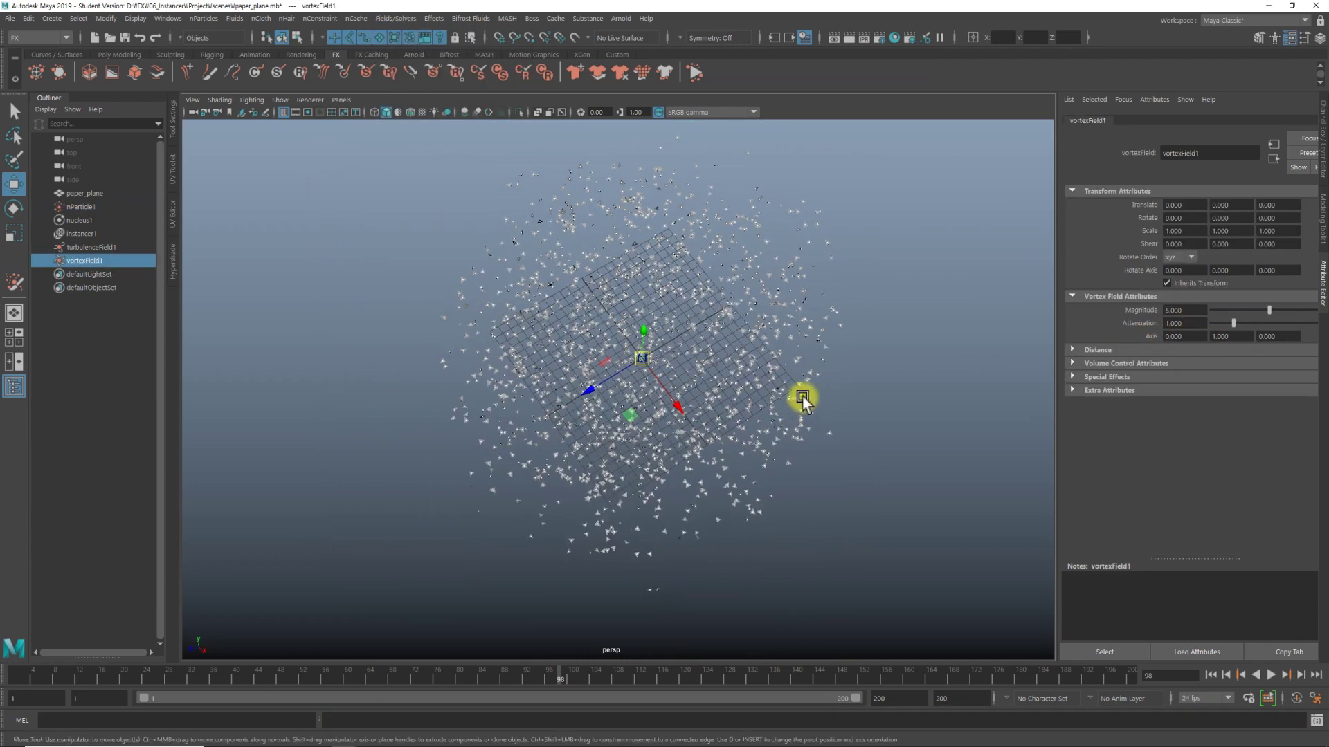
left_click(1210, 675)
left_click(1270, 675)
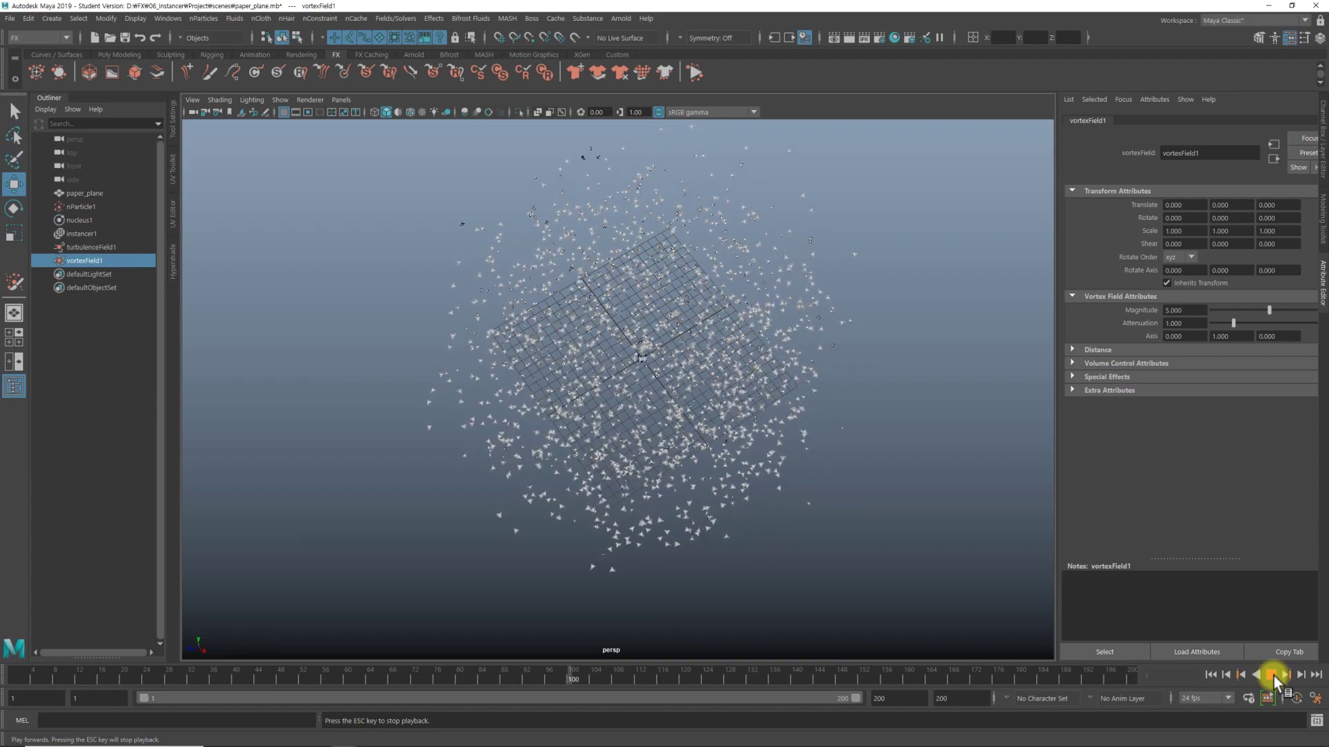
left_click(1272, 675)
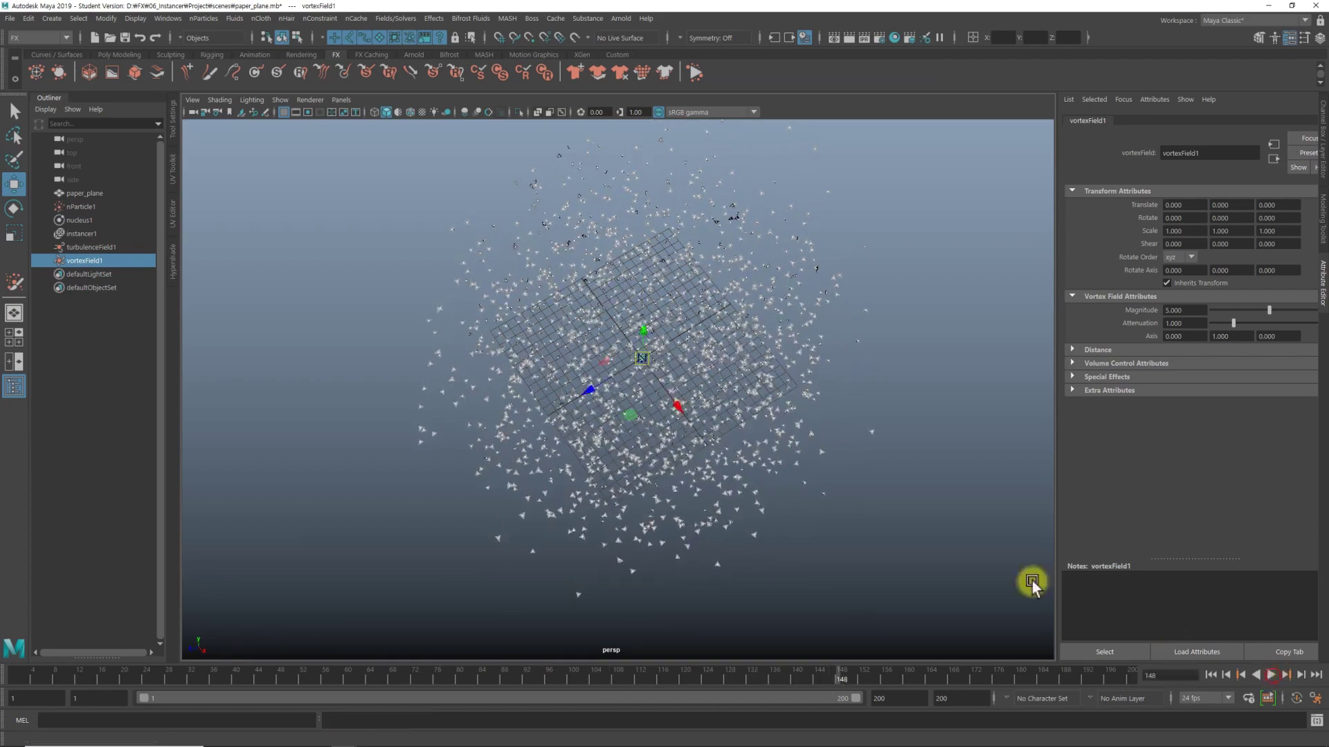
mouse_move(1029, 581)
left_mouse_down("alt")
mouse_move(720, 380)
mouse_move(723, 367)
left_mouse_up("alt")
left_click(1272, 674)
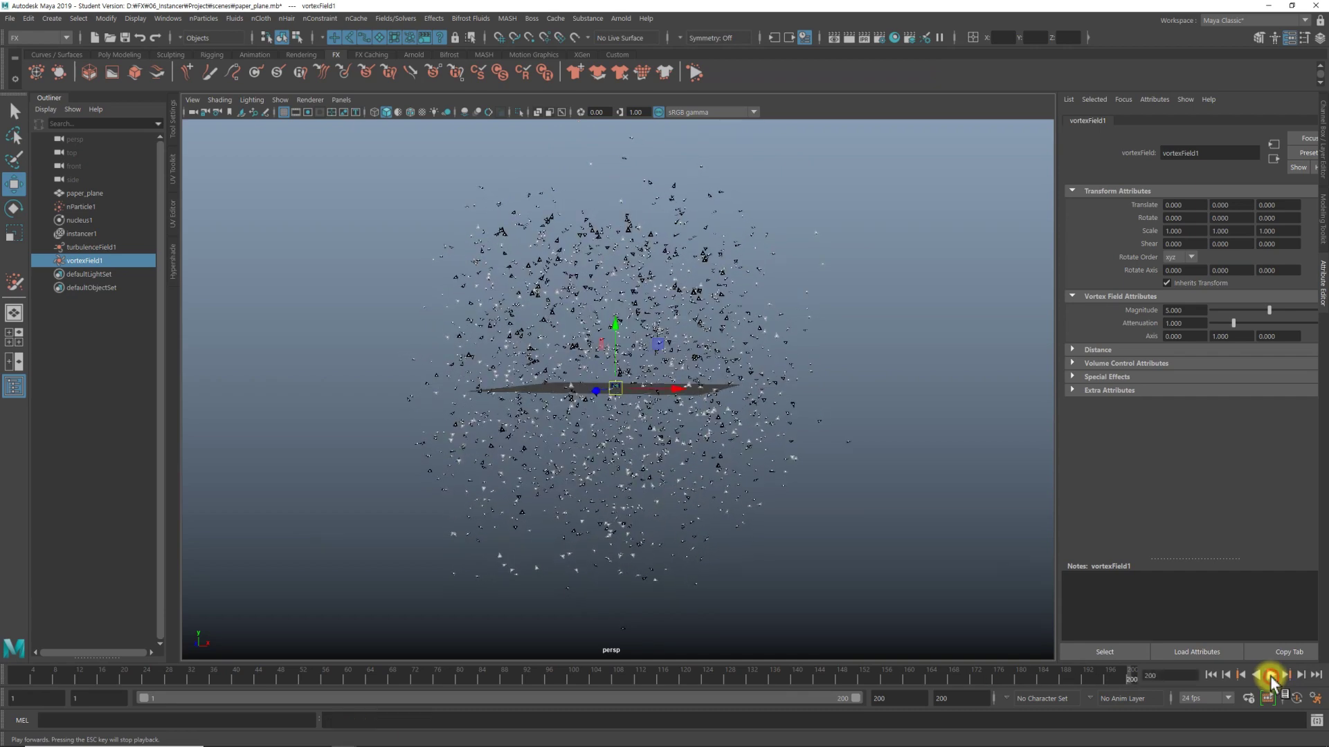
Select nParticle1 and start a creation expression on its Mass attribute
left_click(695, 483)
scroll(692, 484, "up", 3)
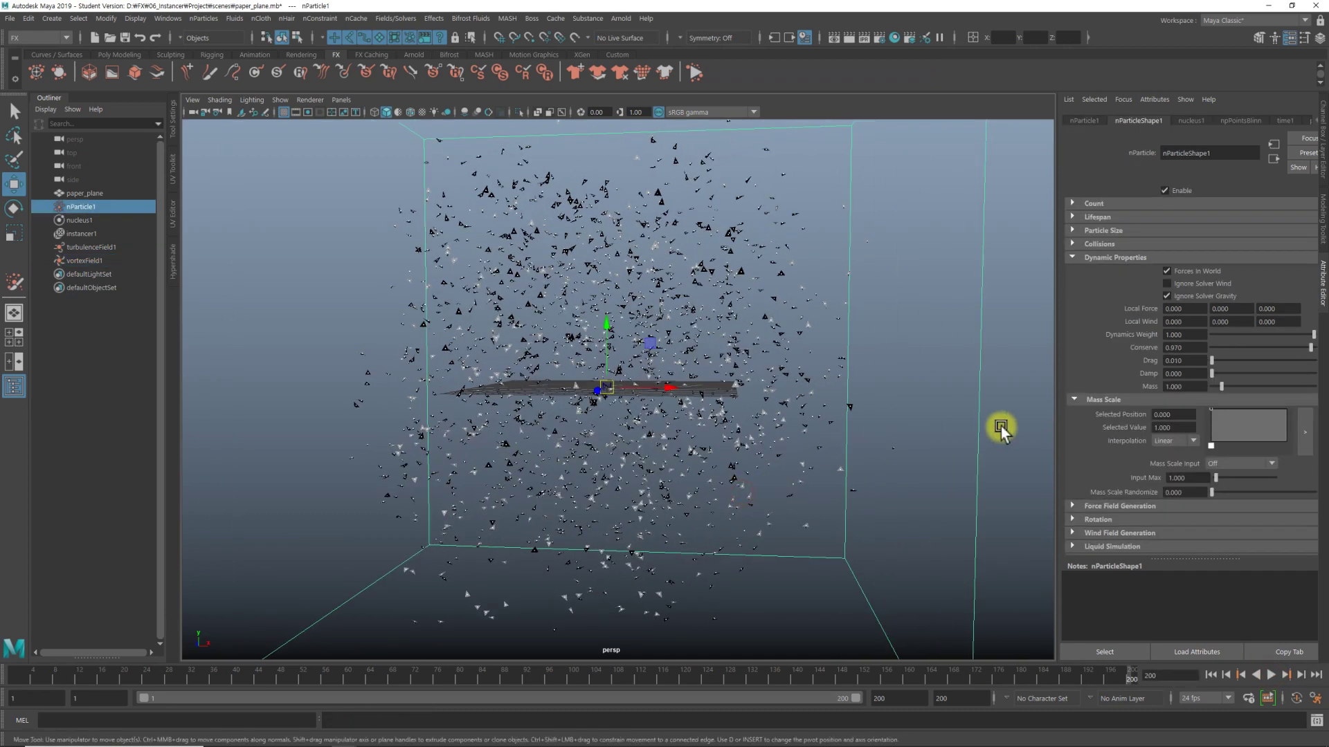
scroll(1190, 412, "down", 3)
scroll(1184, 405, "down", 3)
scroll(1183, 406, "down", 3)
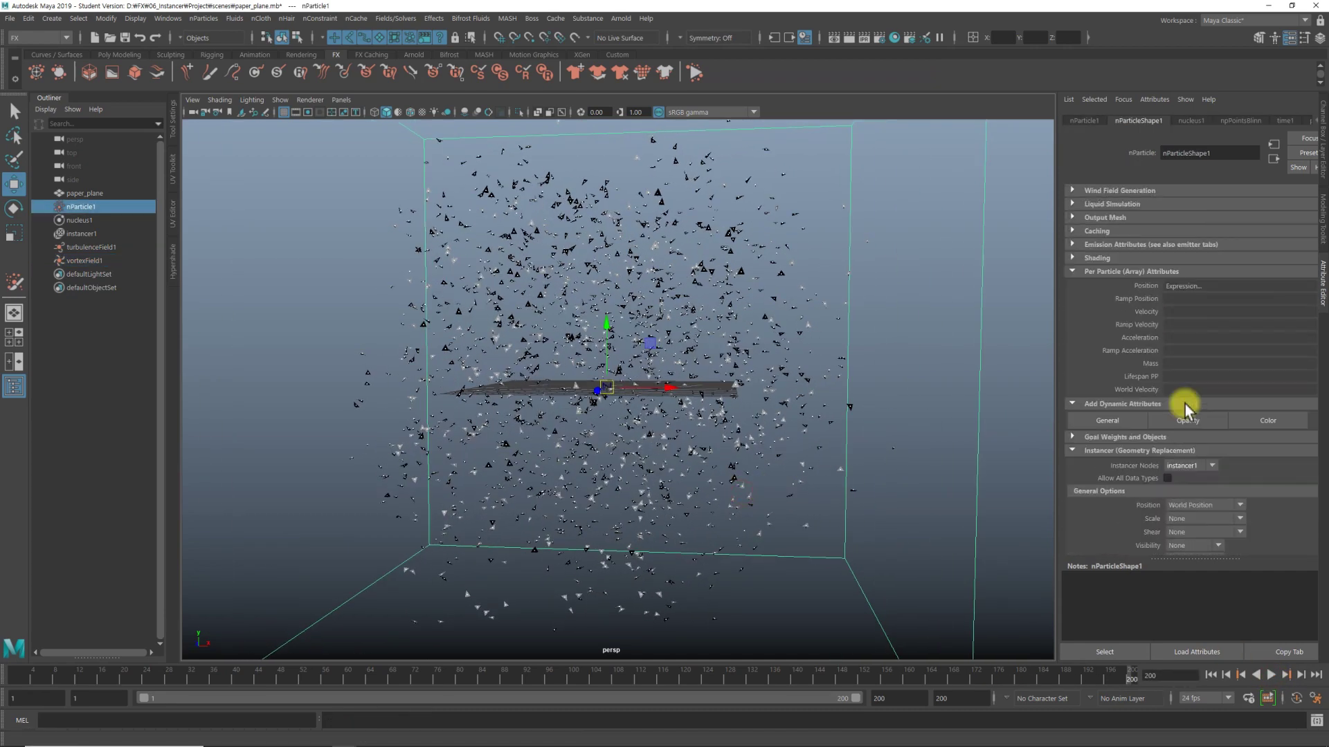
right_click(1171, 363)
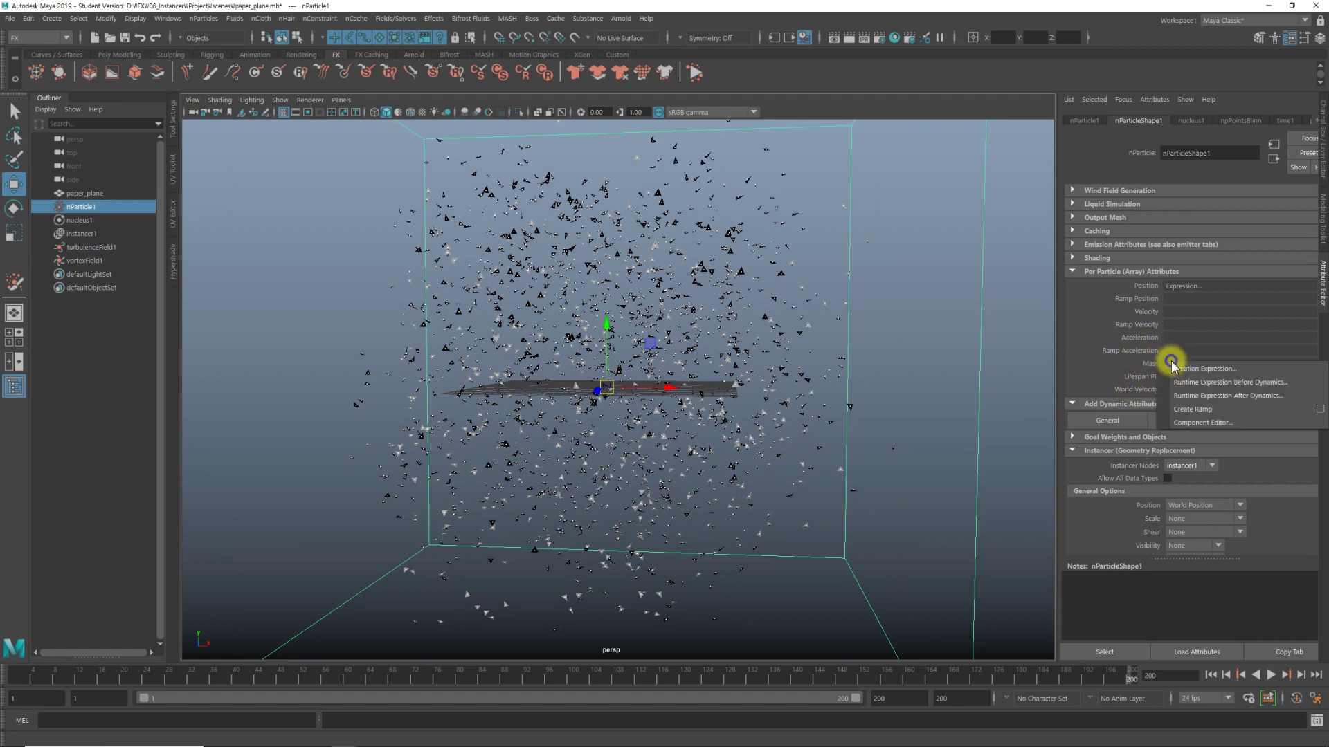
left_click(1195, 368)
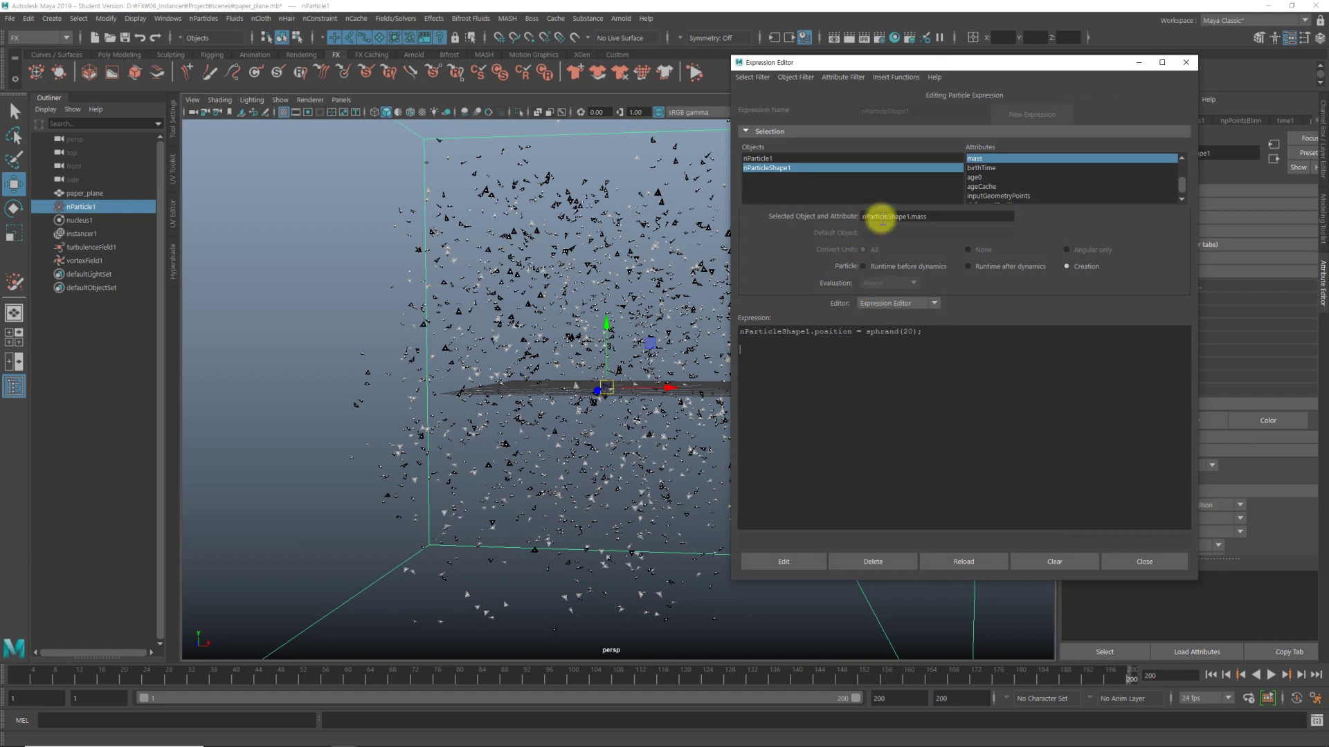
Enter nParticleShape1.mass = rand(0.5, 1.5); and apply the expression
left_click_drag(881, 217, 934, 211)
left_click(849, 404)
type("nParticleShape1.mass")
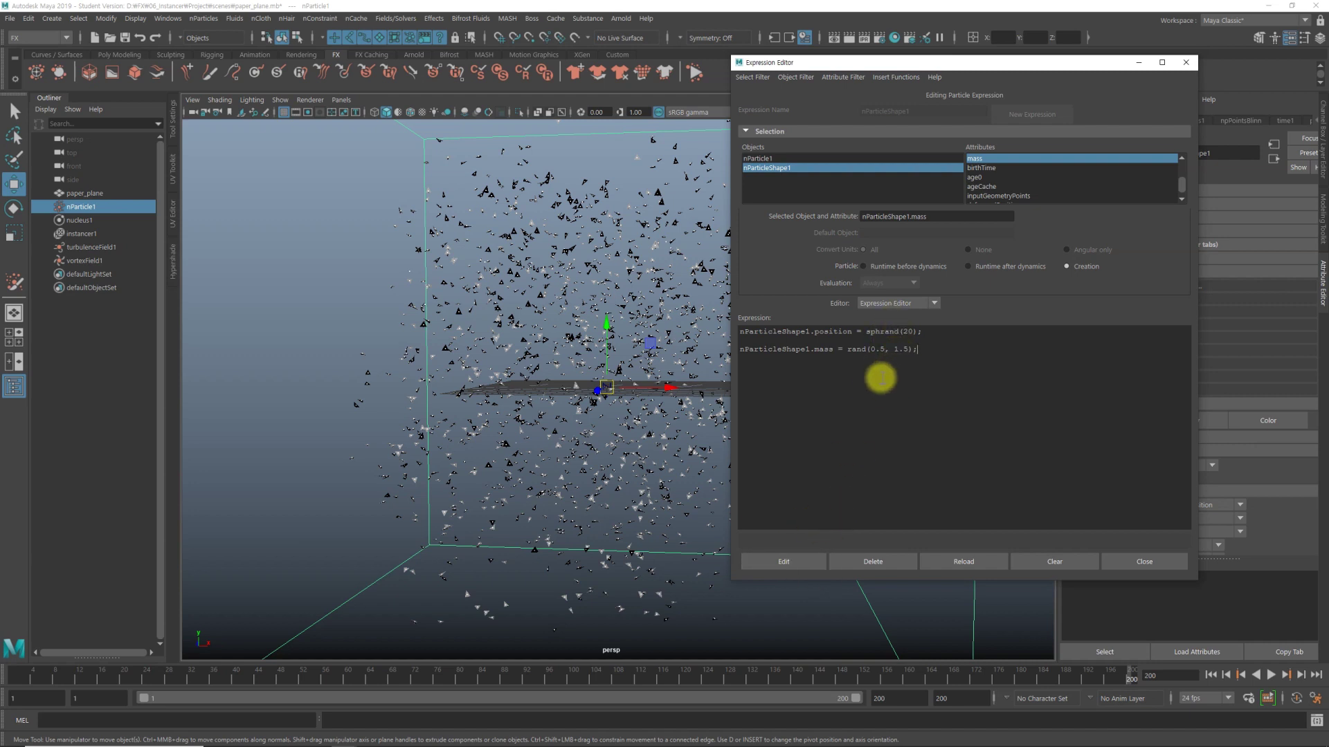
left_click(809, 558)
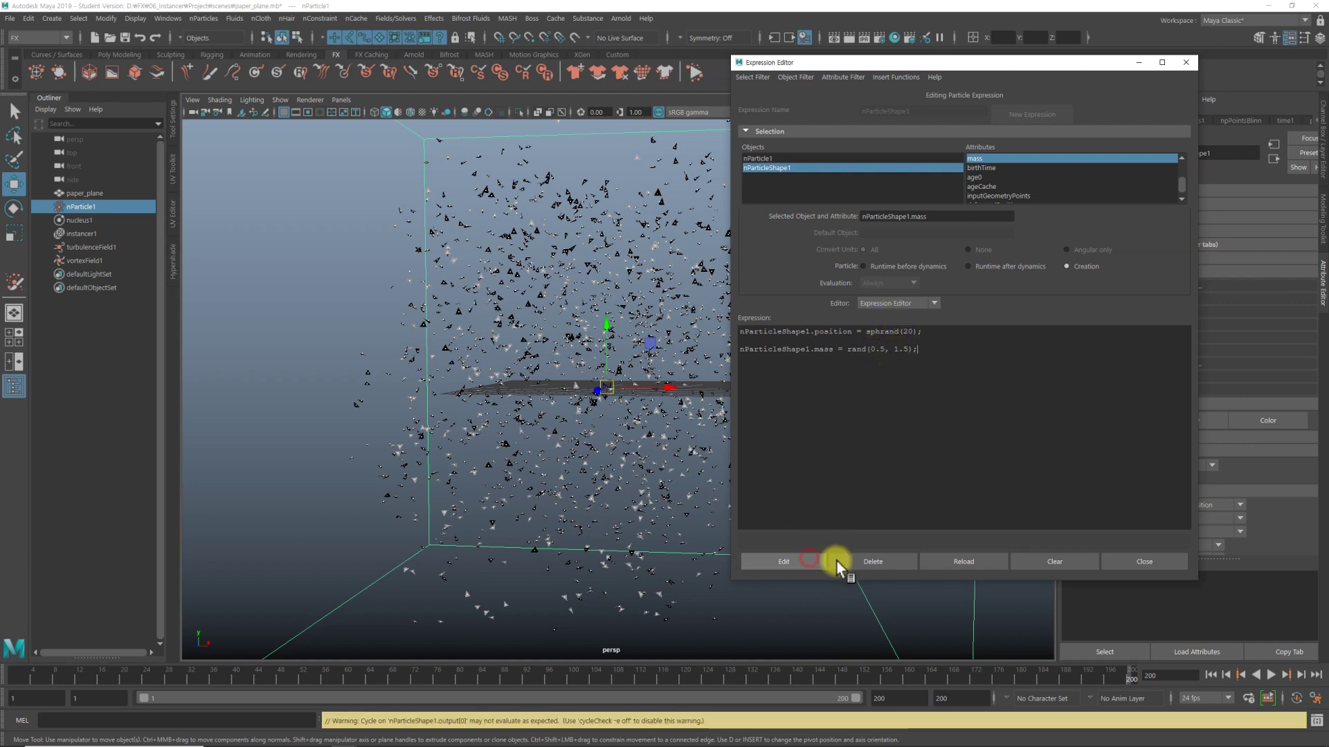
left_click(1122, 562)
Play the simulation from the start and stop it at frame 182
left_click(1211, 674)
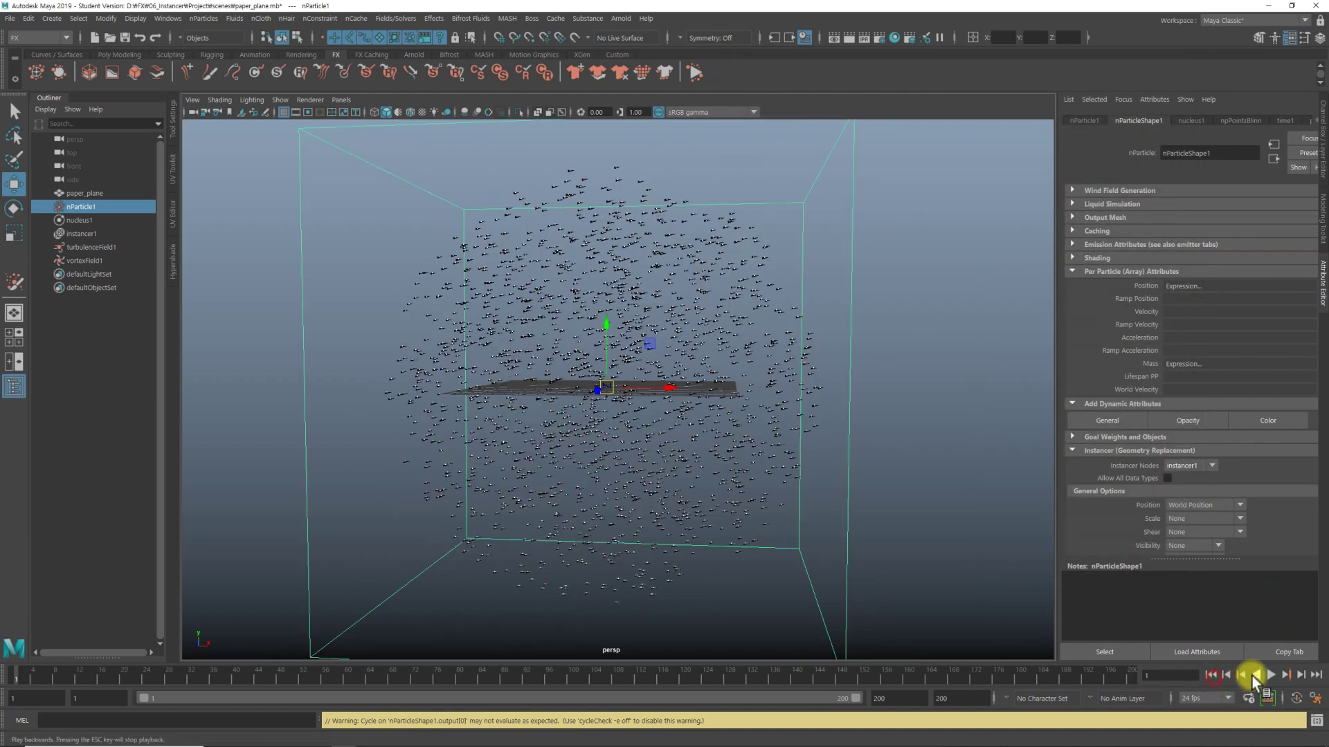
left_click_drag(860, 421, 842, 496, "alt")
left_click(1270, 674)
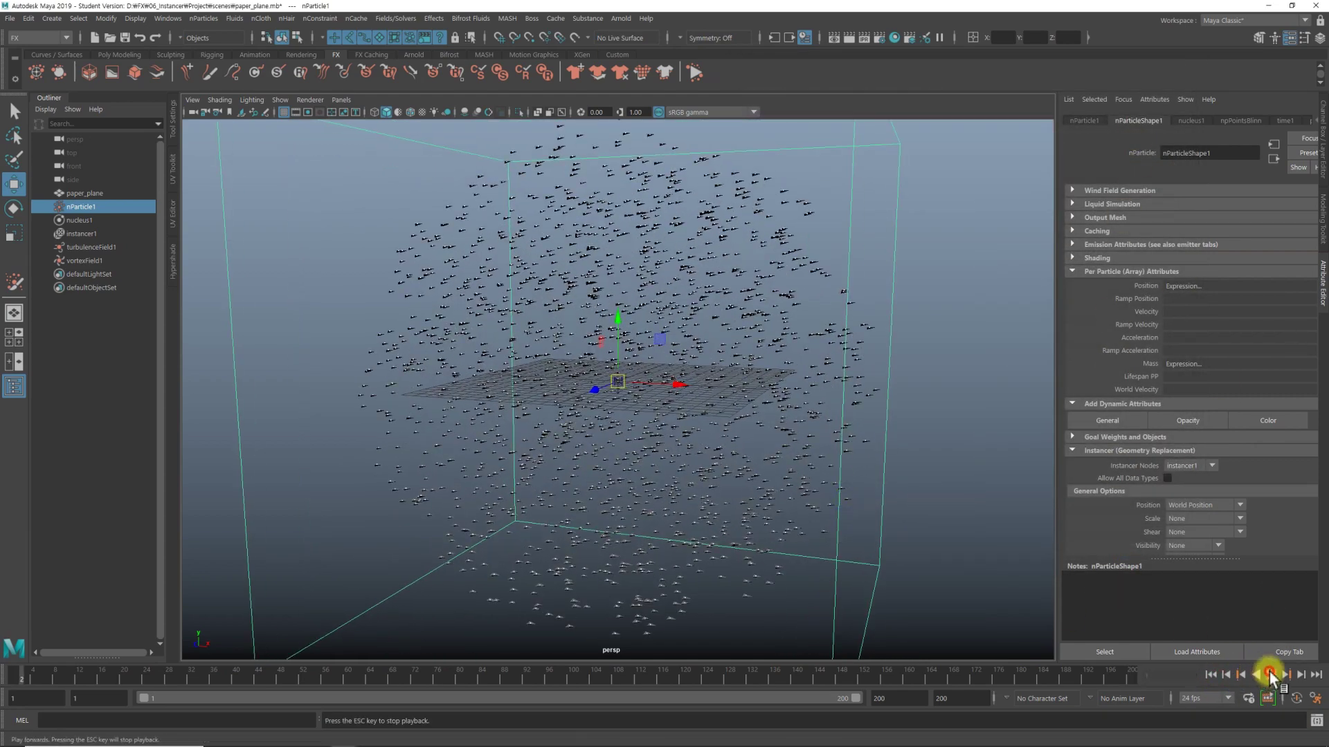
mouse_move(926, 554)
left_mouse_down("alt")
mouse_move(801, 484)
mouse_move(816, 489)
left_mouse_up("alt")
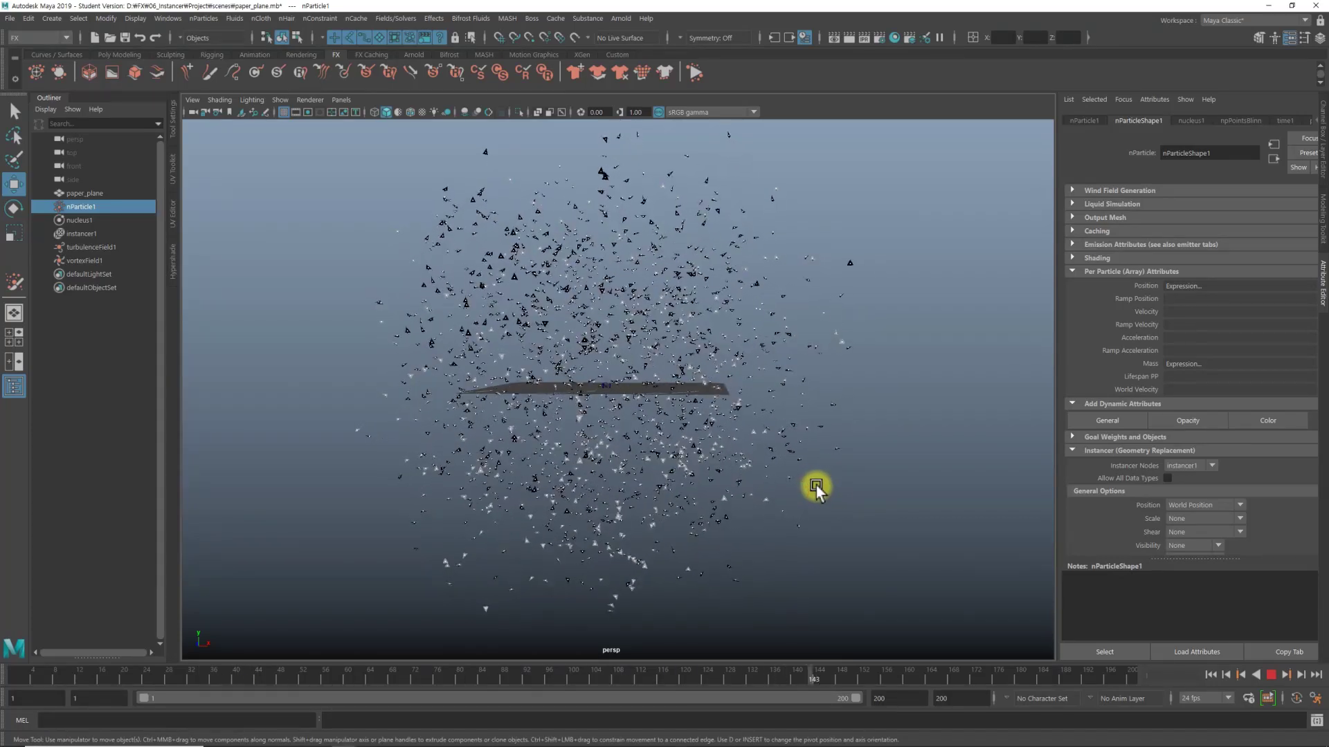
left_click(1271, 675)
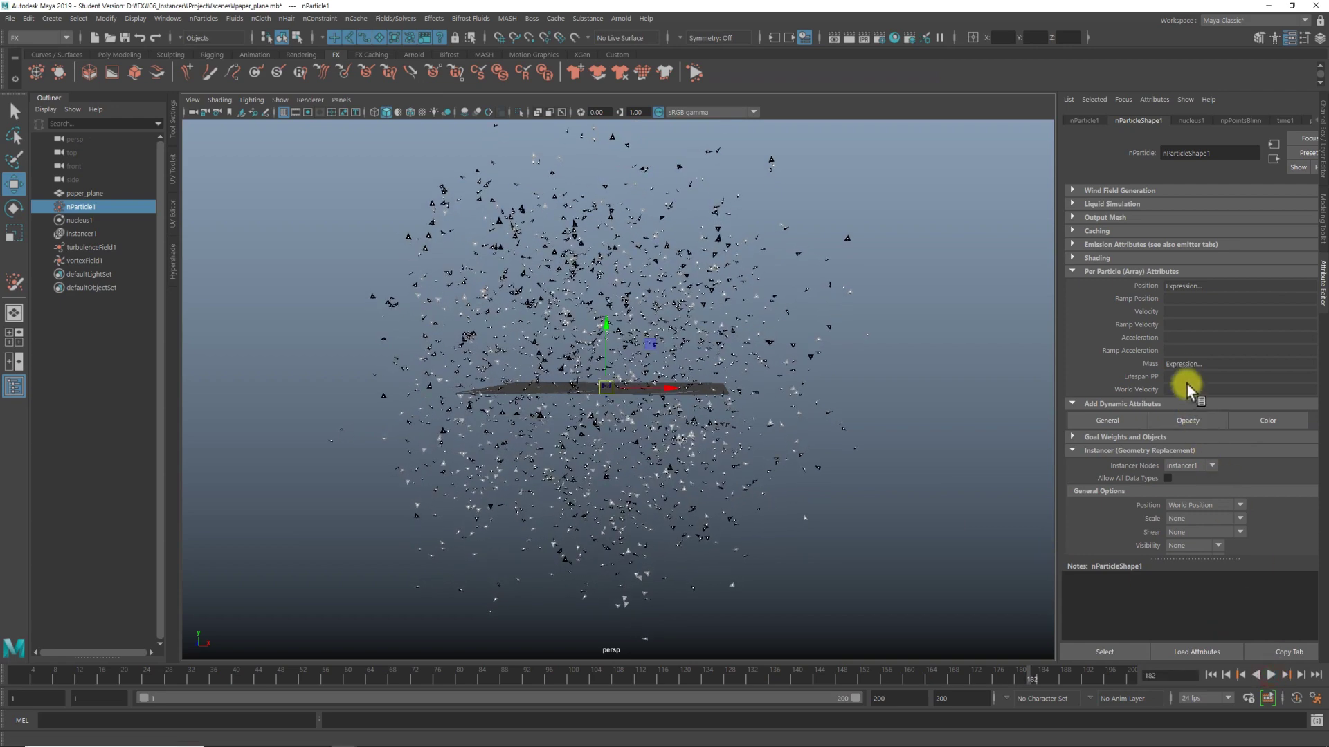
Change the mass creation expression to rand(0.3, 2) and rewind the simulation
right_click(1185, 364)
left_click(1197, 368)
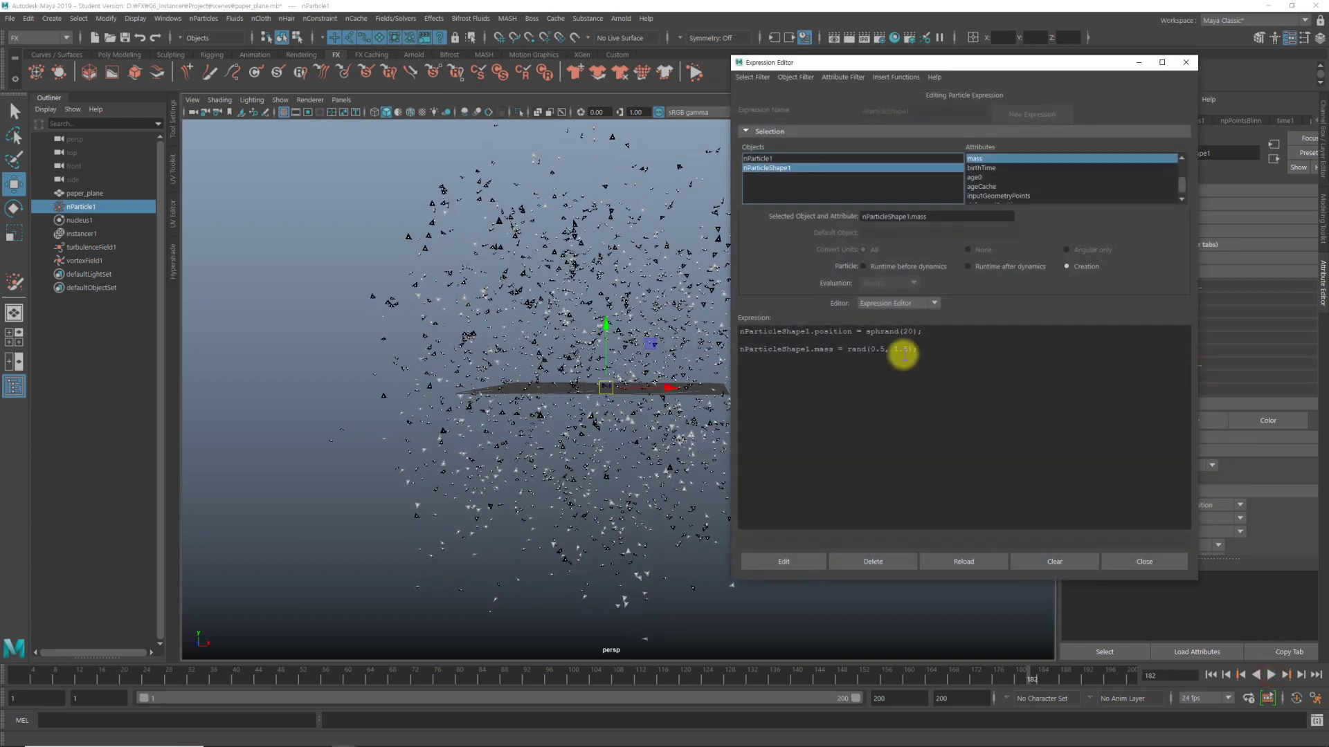
left_click(905, 349)
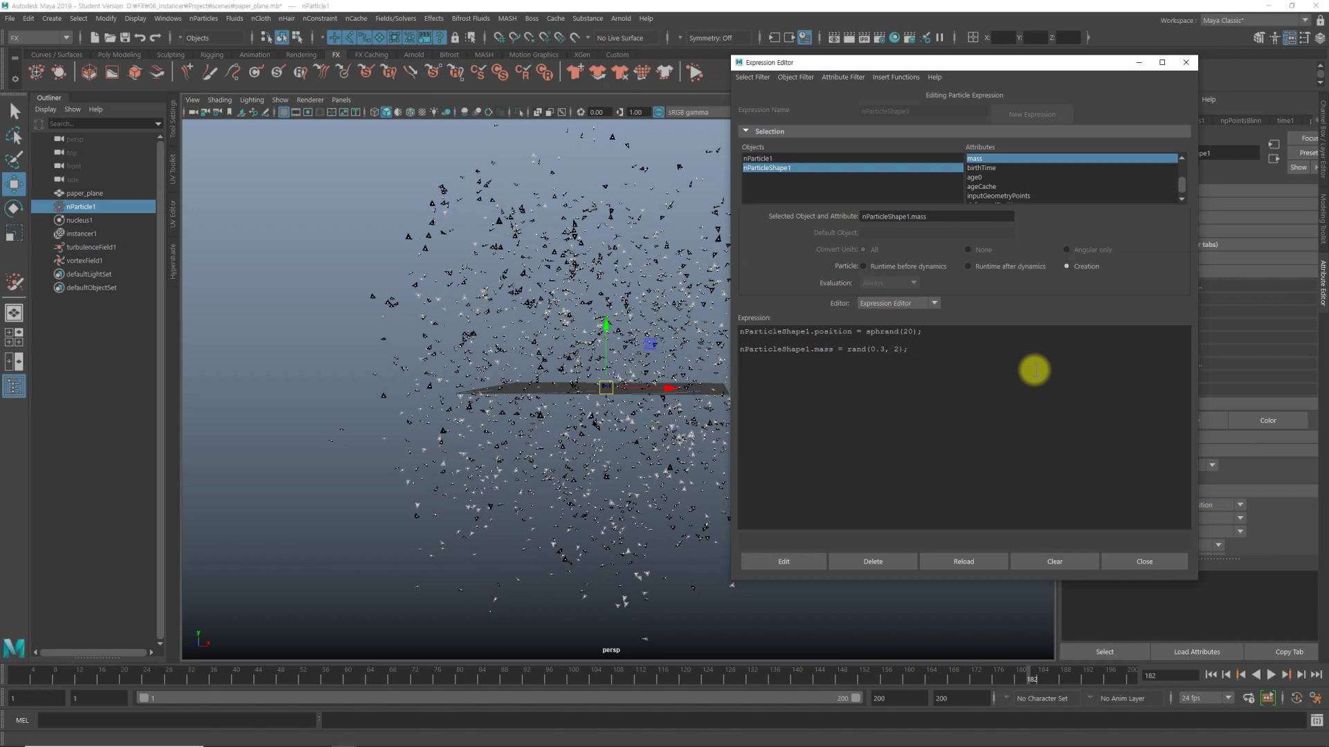
left_click(804, 560)
left_click(1145, 564)
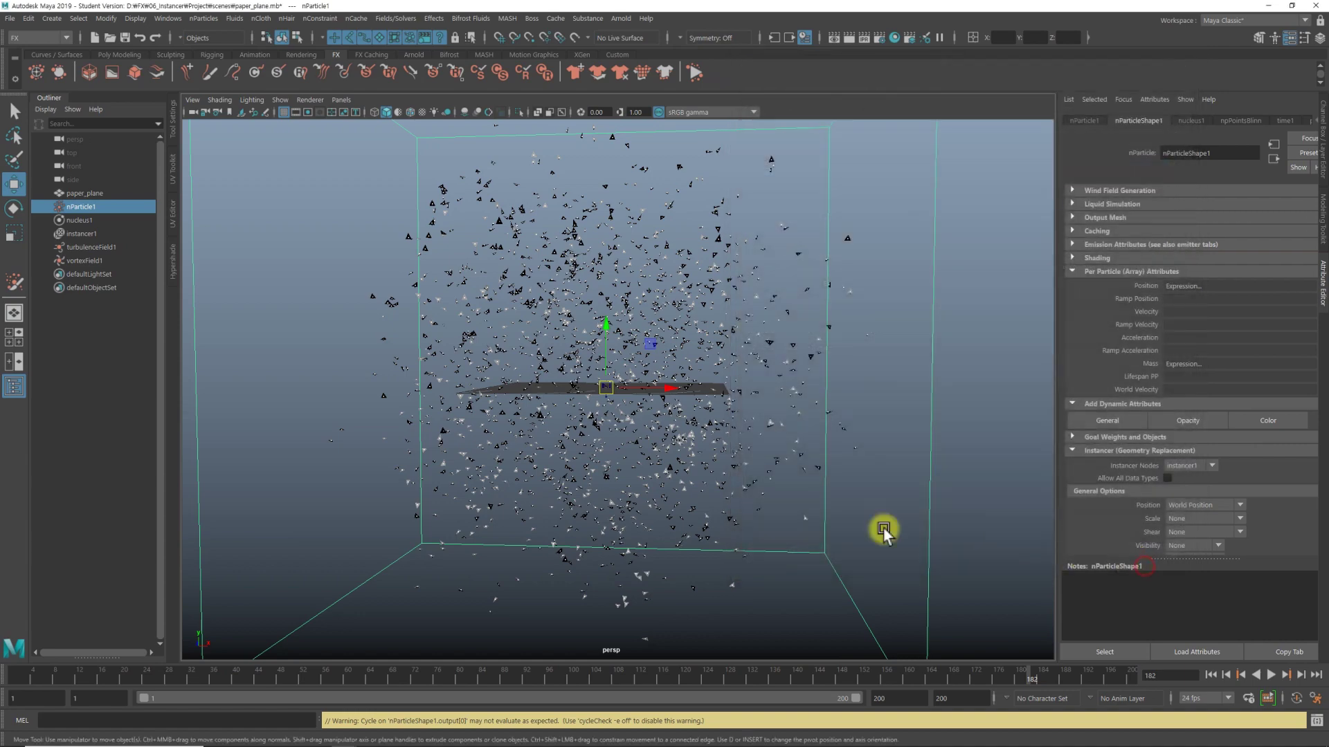
left_click(1210, 675)
Play the simulation to frame 168 and tumble the view close to the paper planes
left_click(1272, 674)
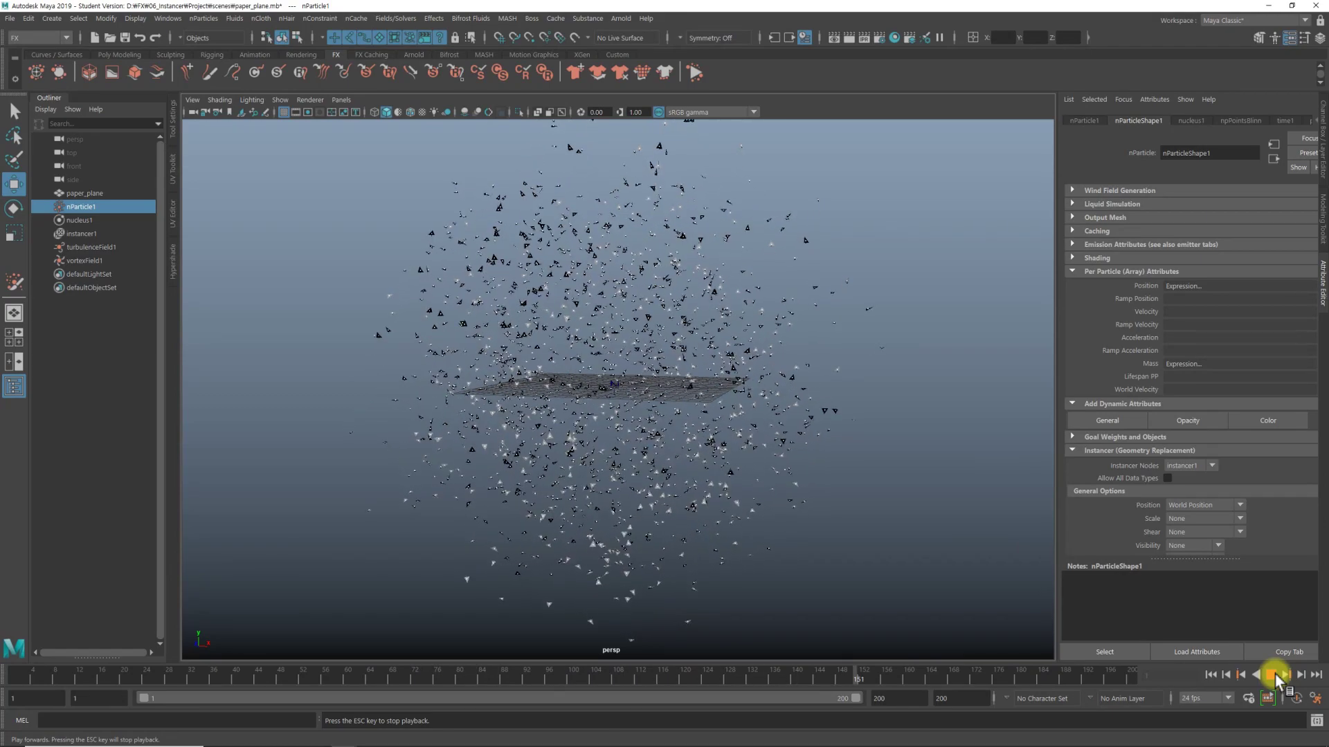
left_click(1277, 677)
mouse_move(771, 460)
left_mouse_down("alt")
mouse_move(688, 478)
mouse_move(528, 460)
left_mouse_up("alt")
mouse_move(528, 459)
right_mouse_down("alt")
mouse_move(830, 510)
mouse_move(621, 479)
right_mouse_up("alt")
left_click_drag(621, 479, 797, 489, "alt")
mouse_move(843, 500)
left_mouse_down("alt")
mouse_move(795, 510)
mouse_move(824, 496)
mouse_move(777, 478)
mouse_move(771, 528)
mouse_move(741, 495)
mouse_move(911, 525)
mouse_move(641, 481)
mouse_move(664, 425)
left_mouse_up("alt")
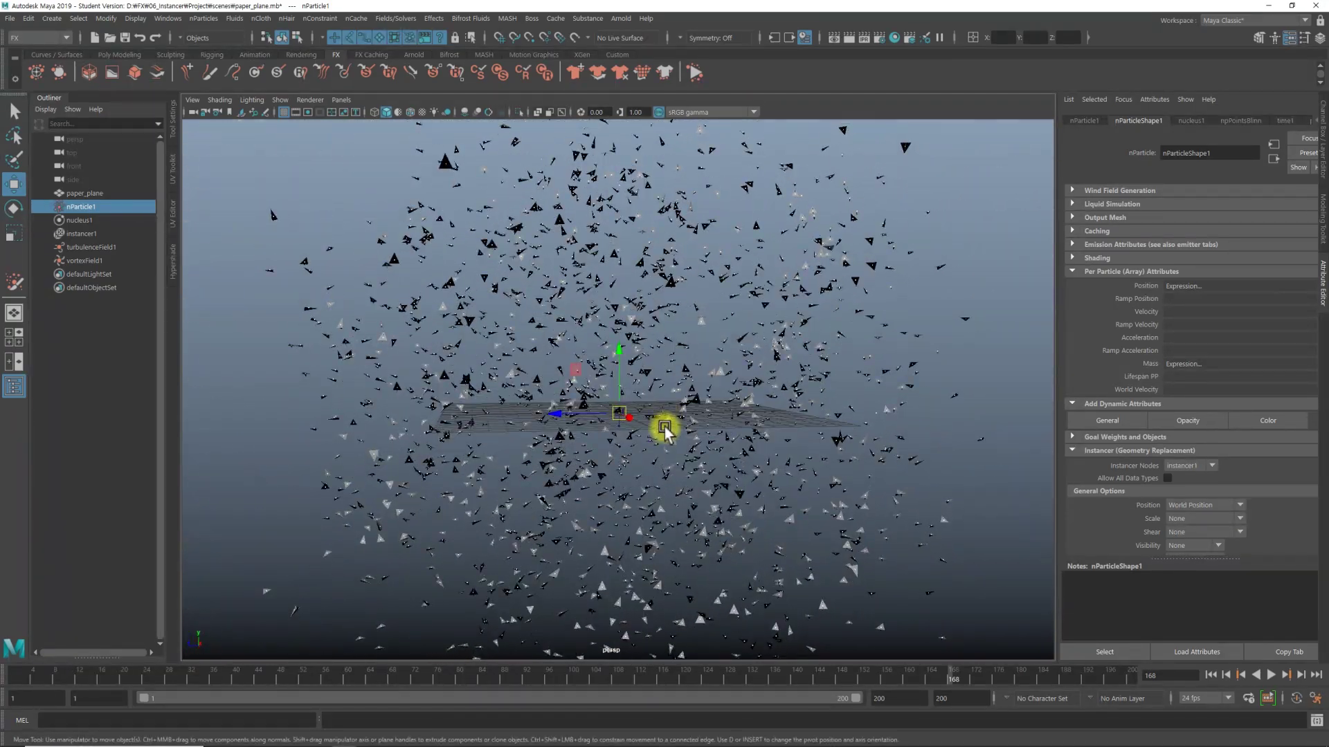
right_click_drag(682, 425, 810, 404, "alt")
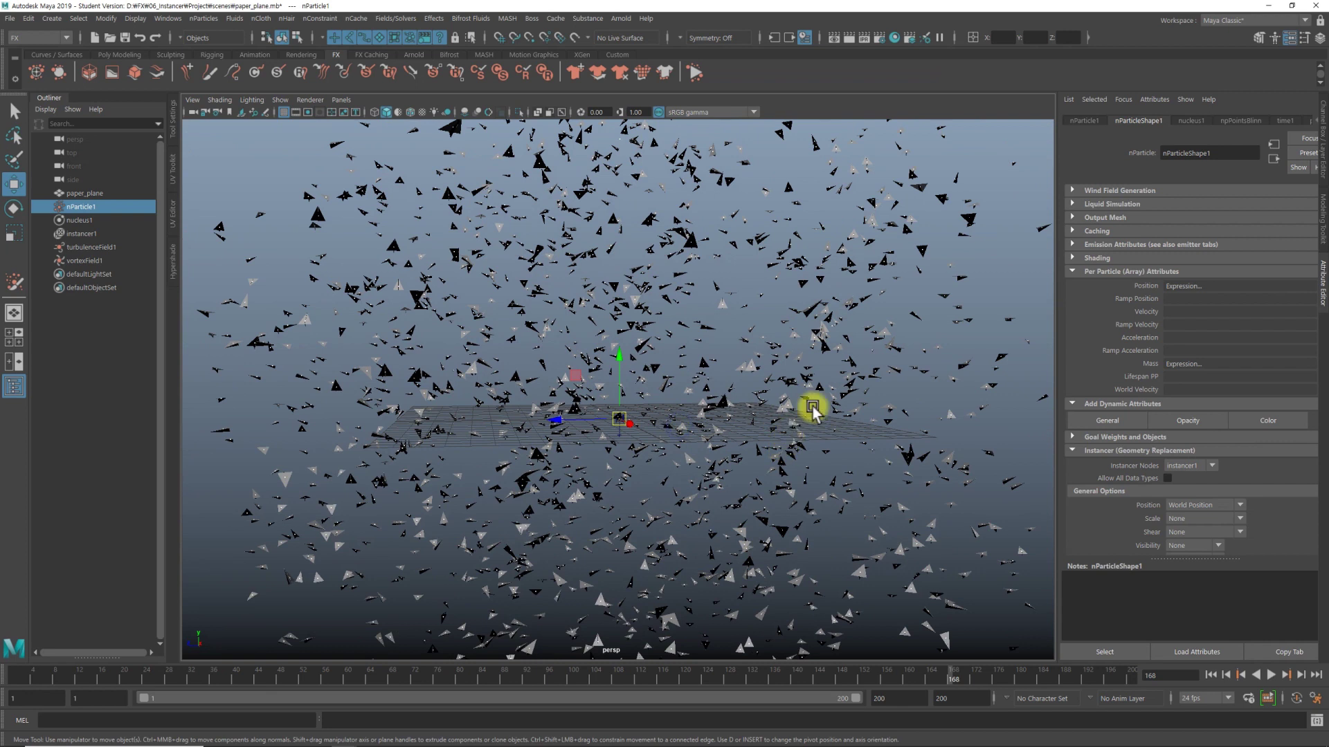
Add a per-particle vector attribute rand_scale and start its creation expression
left_click(1131, 423)
type("rand_scale")
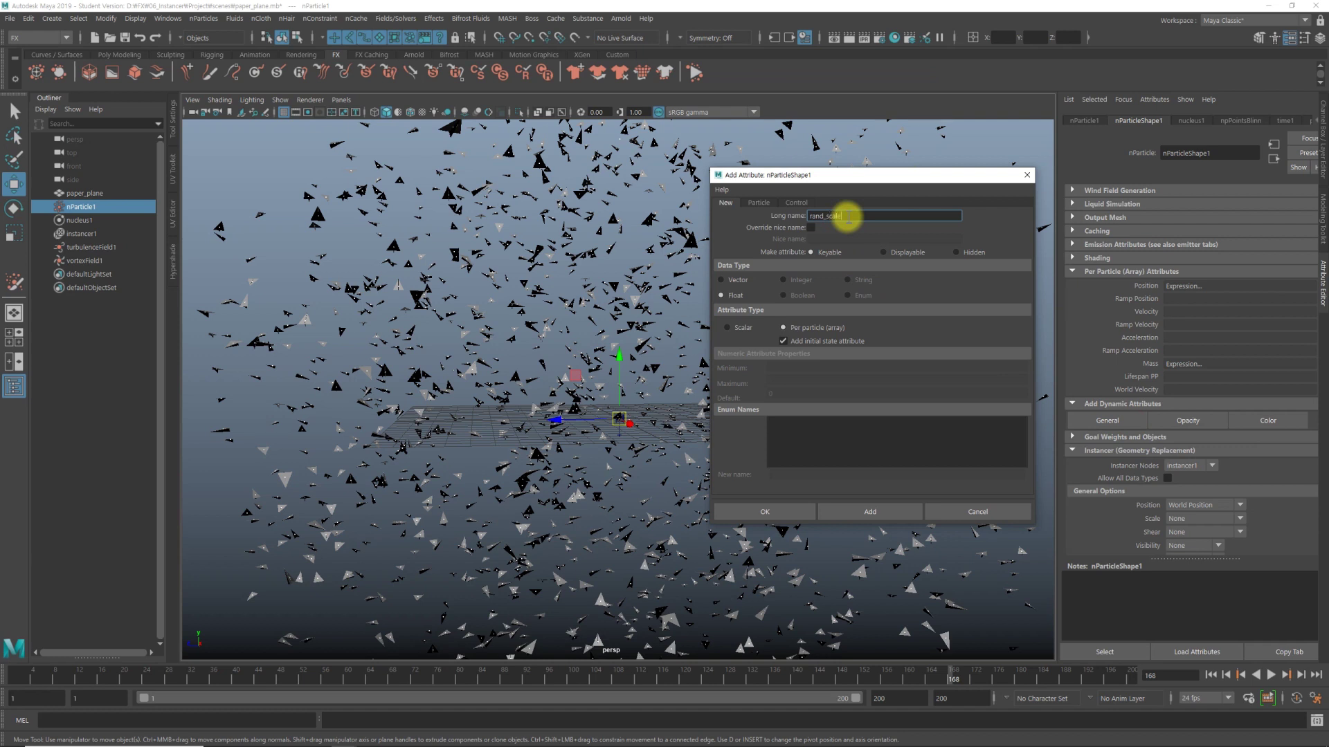
left_click(736, 284)
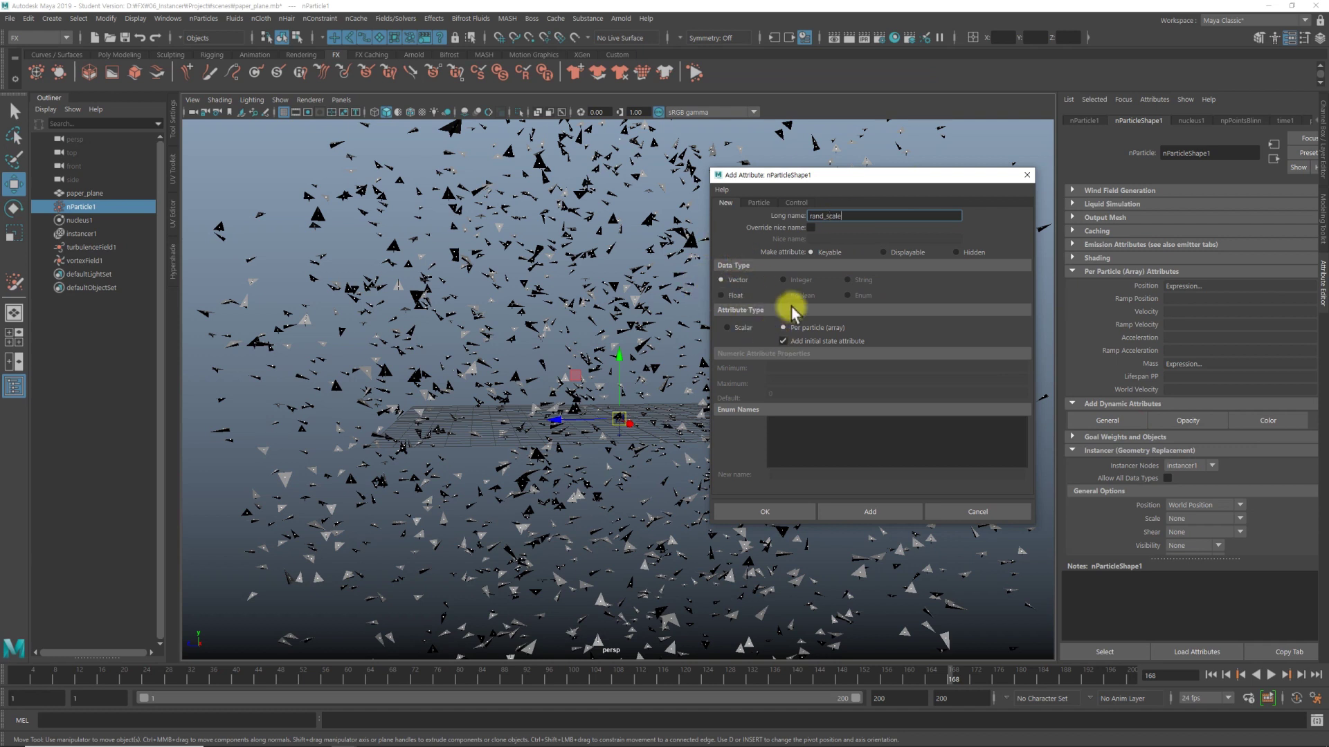
left_click(780, 510)
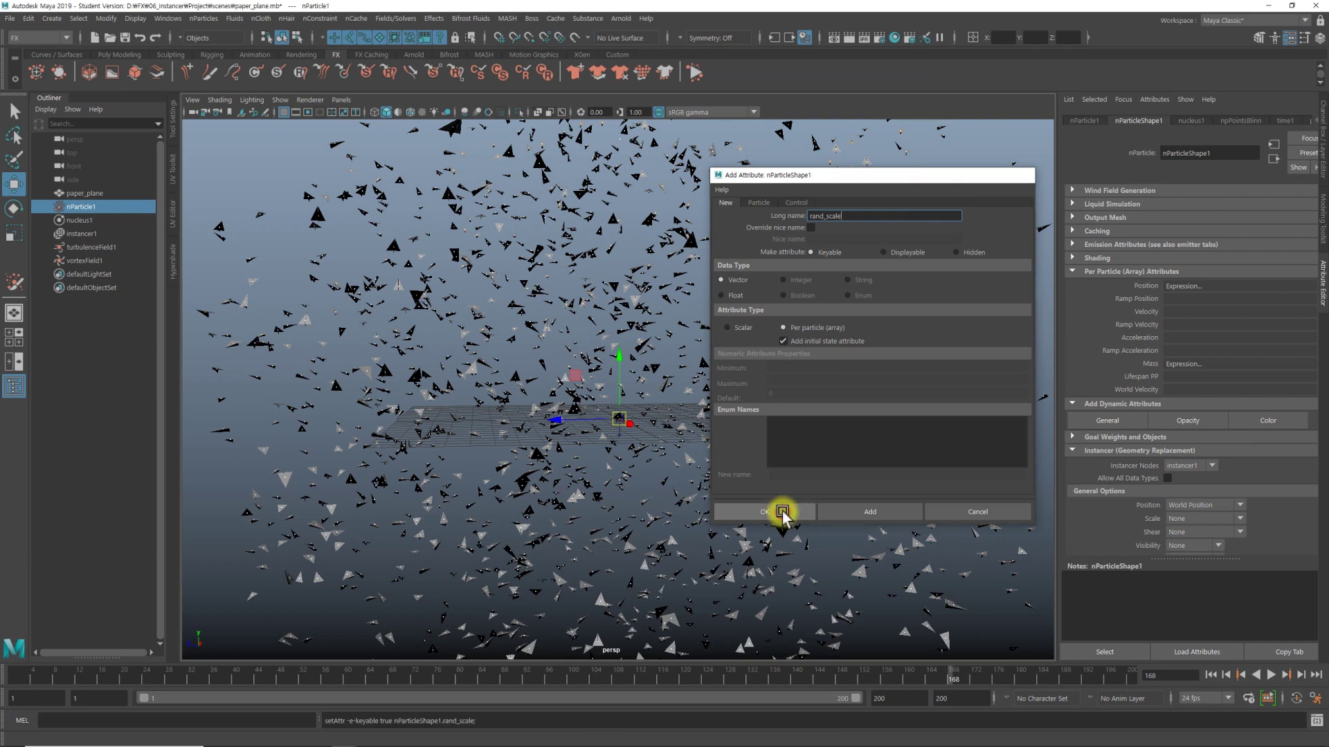
right_click(1178, 391)
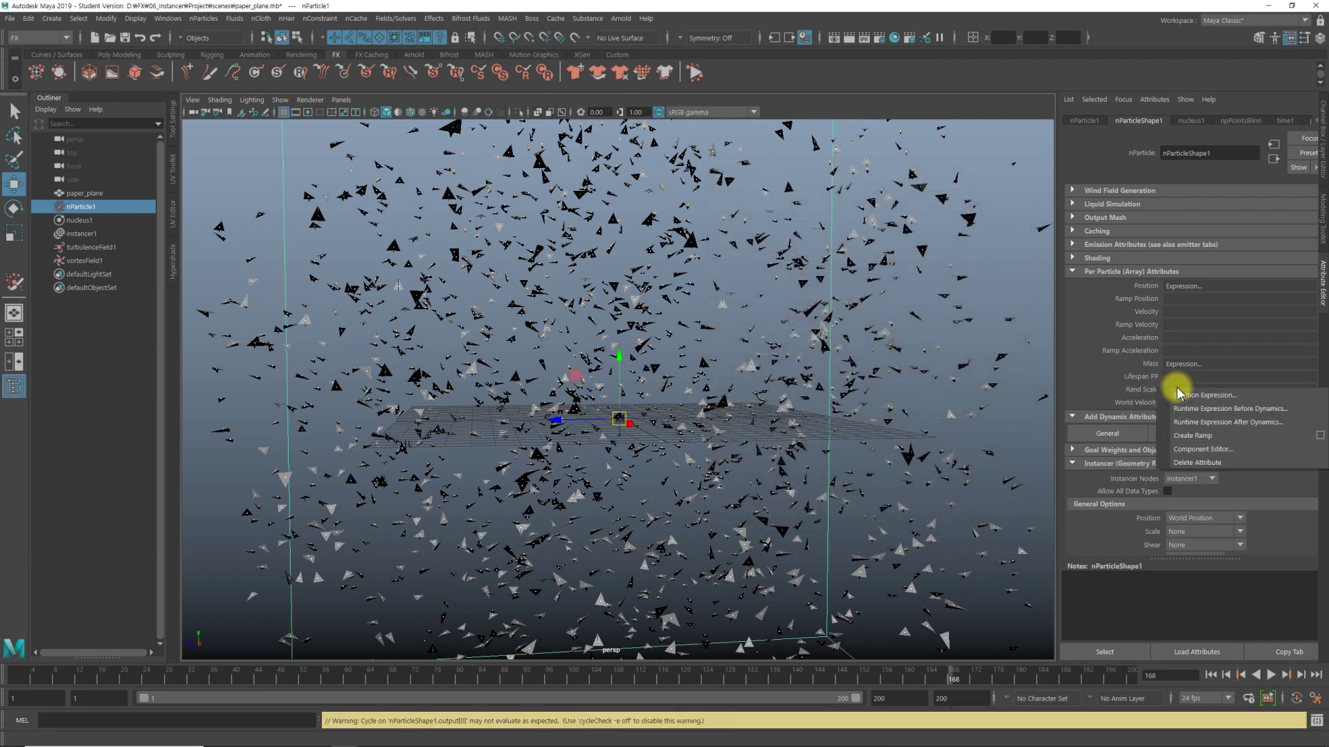
left_click(1185, 394)
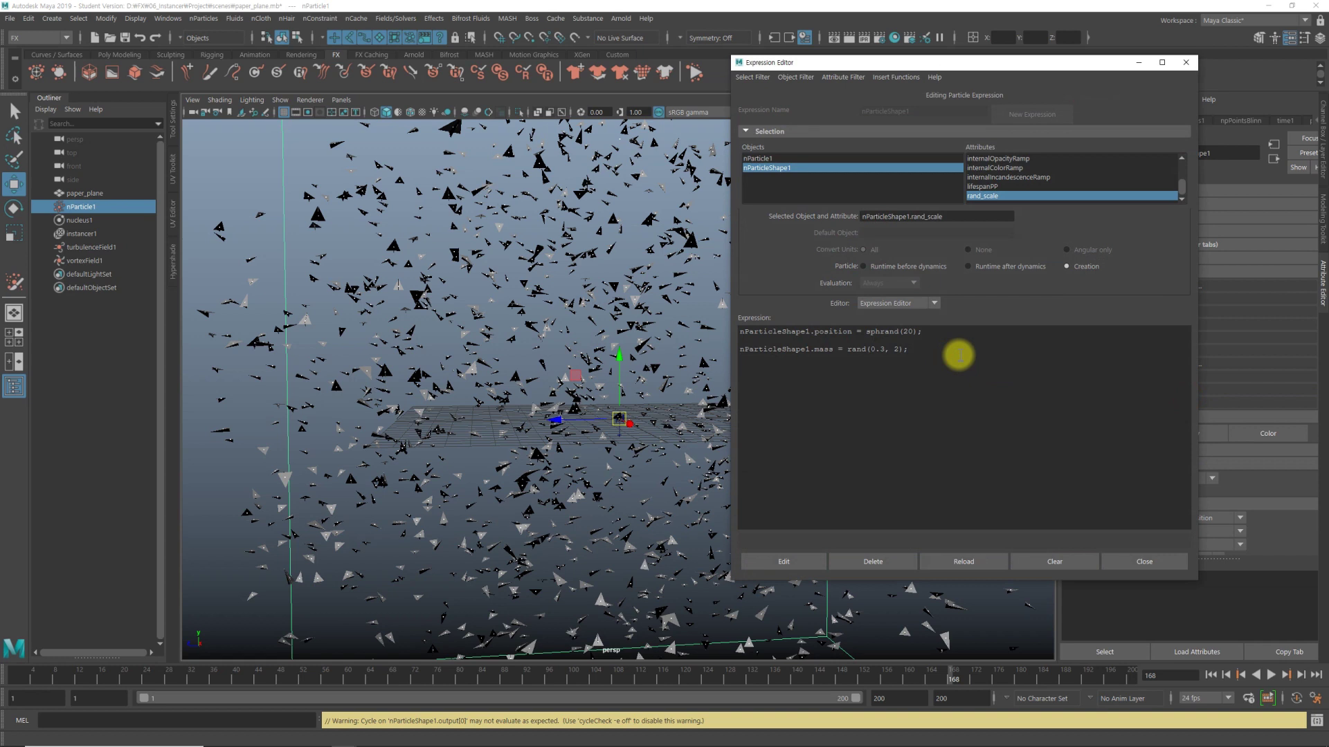
Write float $rd = rand(0.5,1); nParticleShape1.rand_scale = <<$rd, $rd, $rd>>; and apply it
double_click(925, 216)
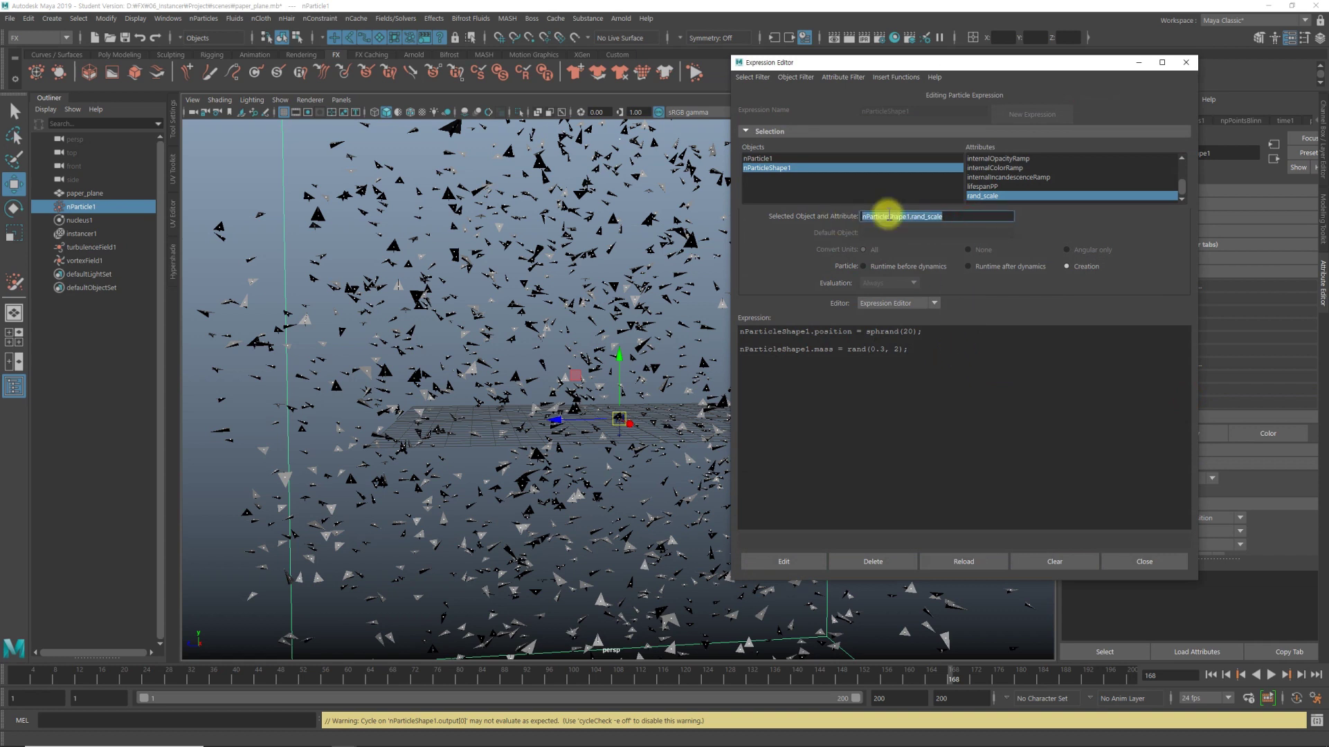
middle_click_drag(888, 215, 836, 397)
type("float $rd = rand(0.5,1);")
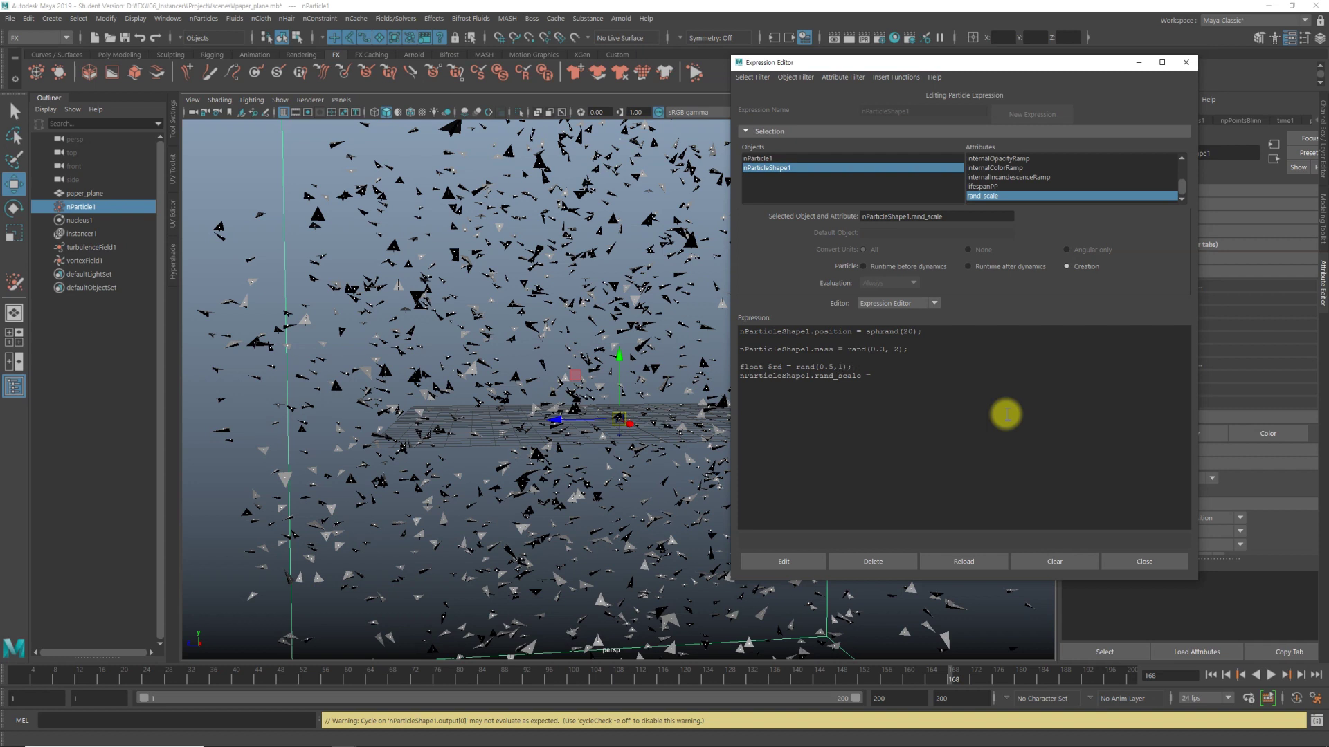
left_click(900, 379)
type("<<$rd, $rd, $rd>>;")
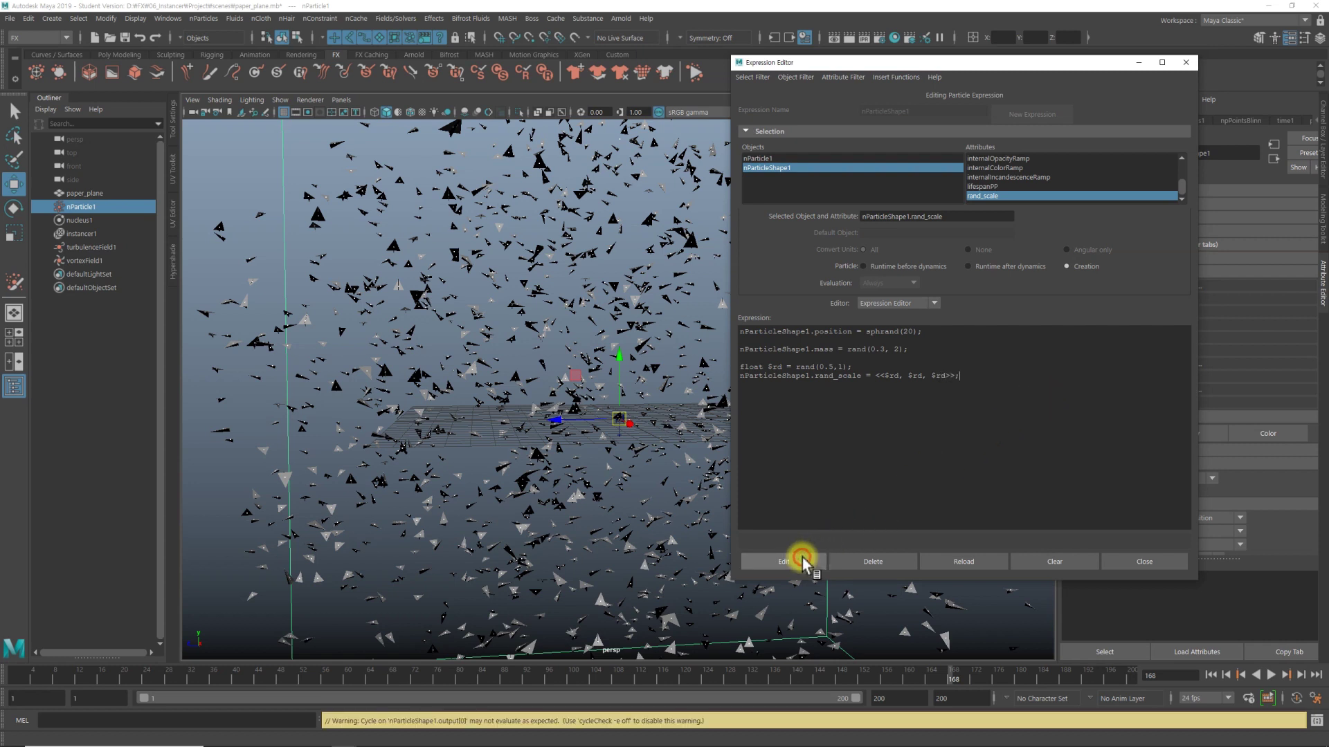
left_click(803, 562)
Set the instancer Scale attribute to rand_scale
left_click(1142, 562)
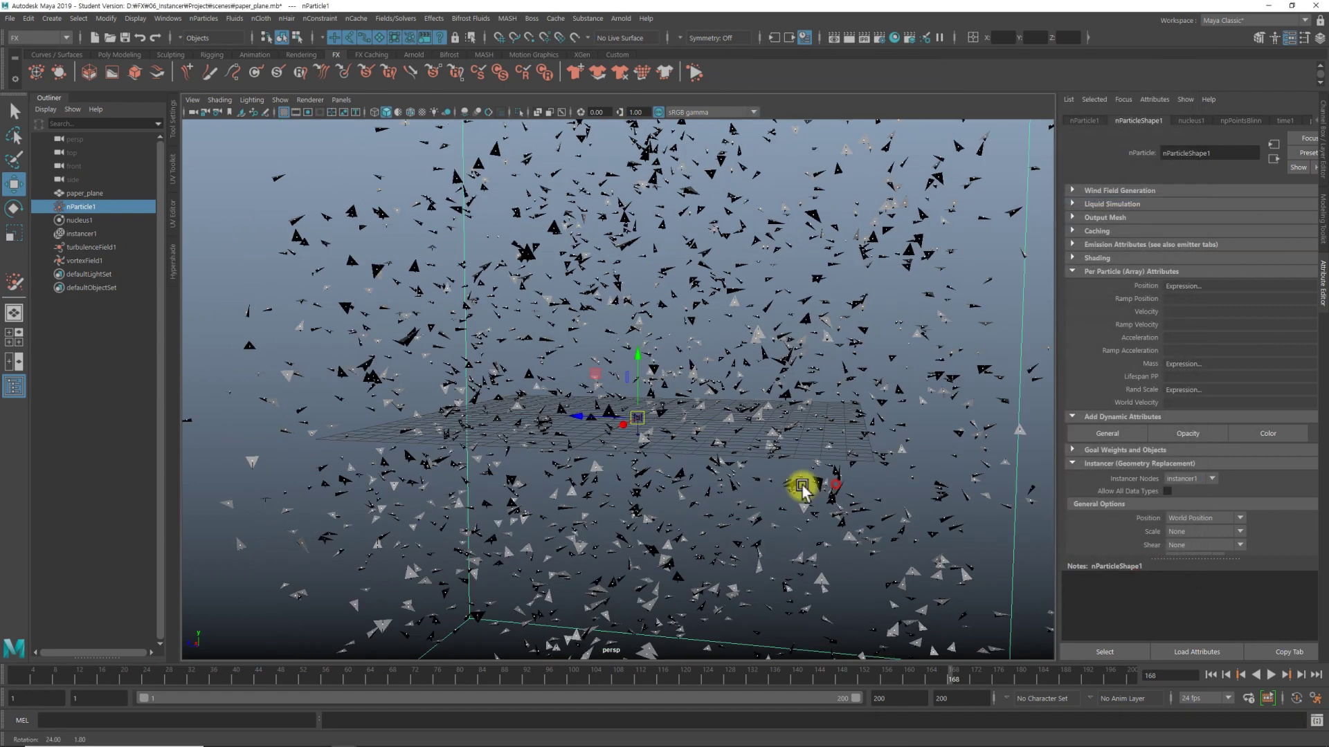
scroll(1121, 406, "down", 2)
scroll(1121, 402, "down", 2)
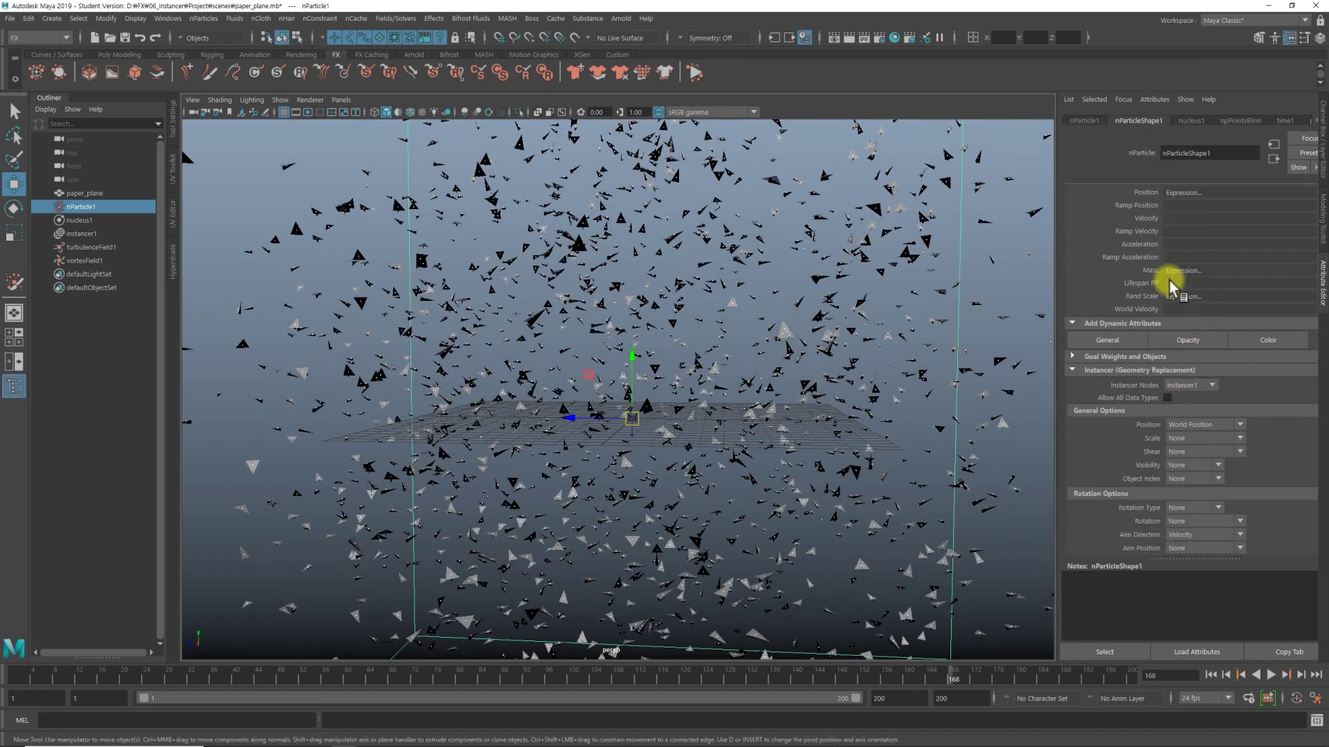
scroll(1199, 329, "down", 2)
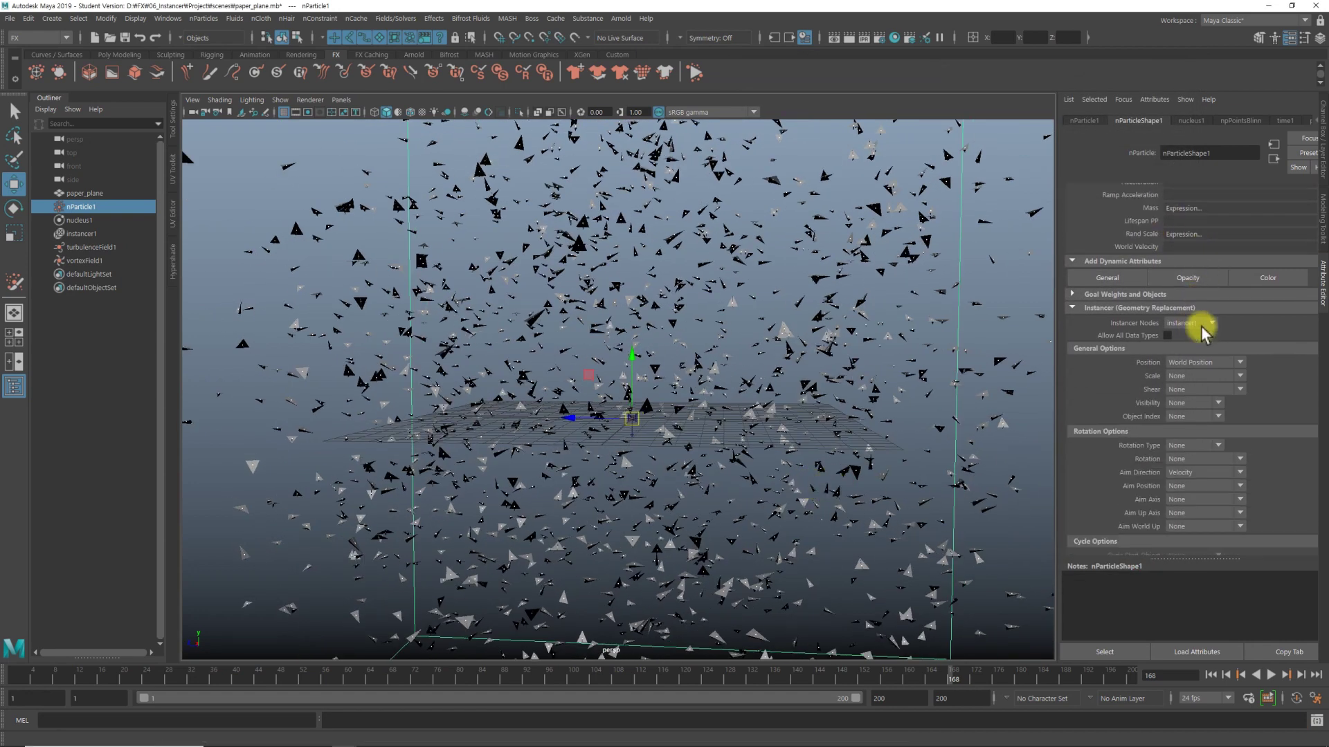
left_click(1170, 376)
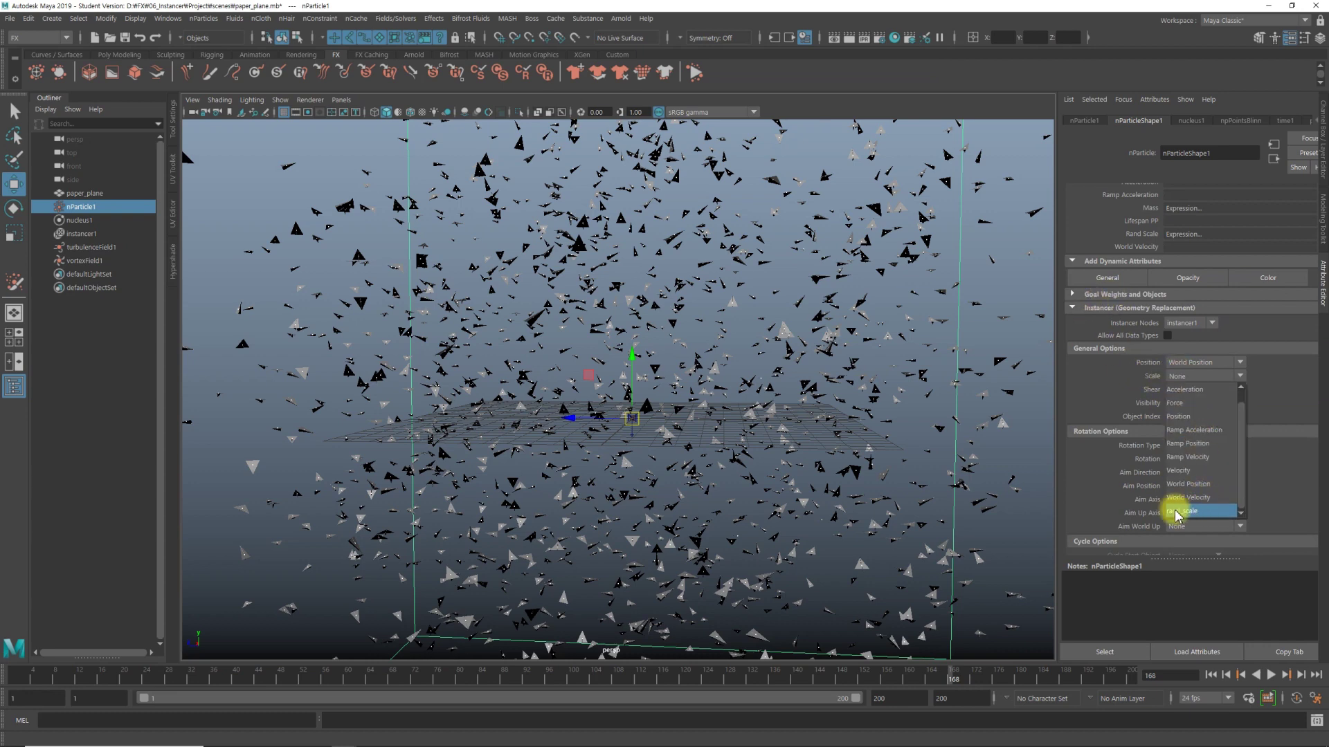
left_click(1218, 515)
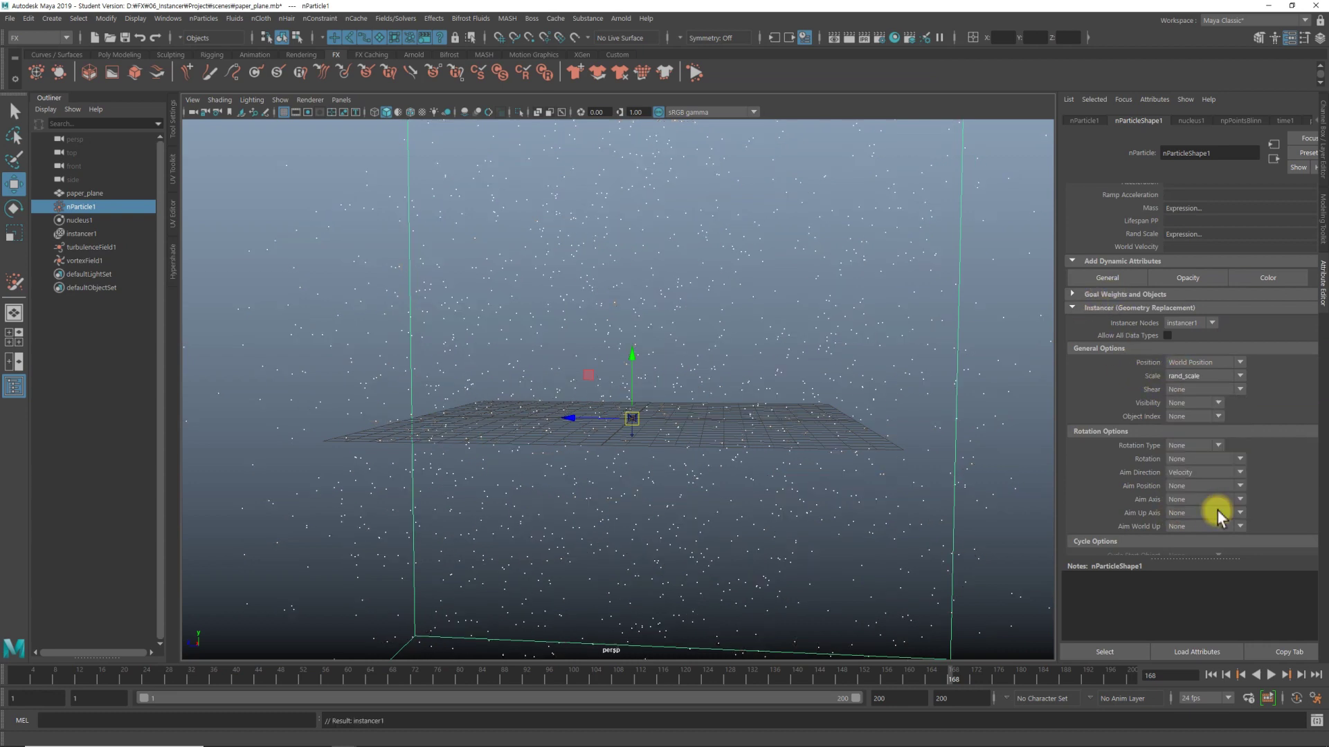
Go to frame 1 and hide nParticle1 with Ctrl+H so only planes show
left_click(1213, 675)
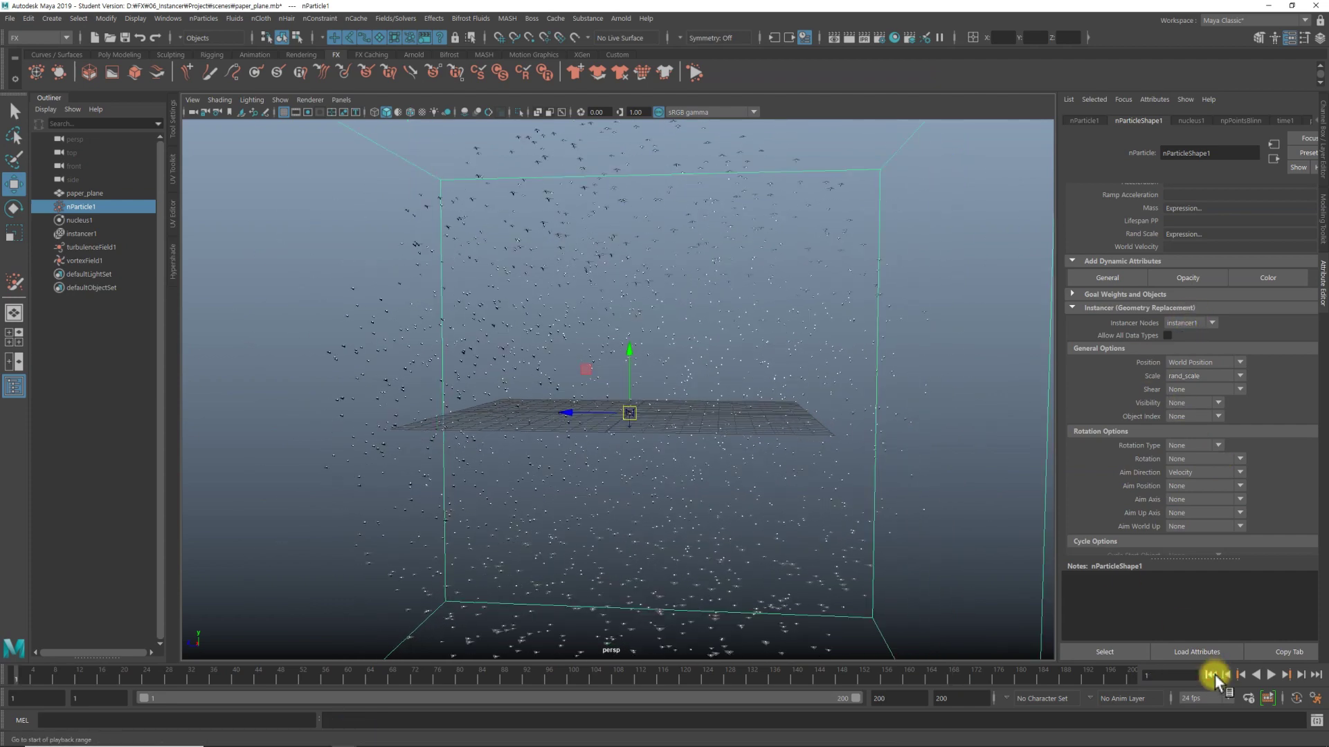
left_click_drag(715, 454, 530, 372, "alt")
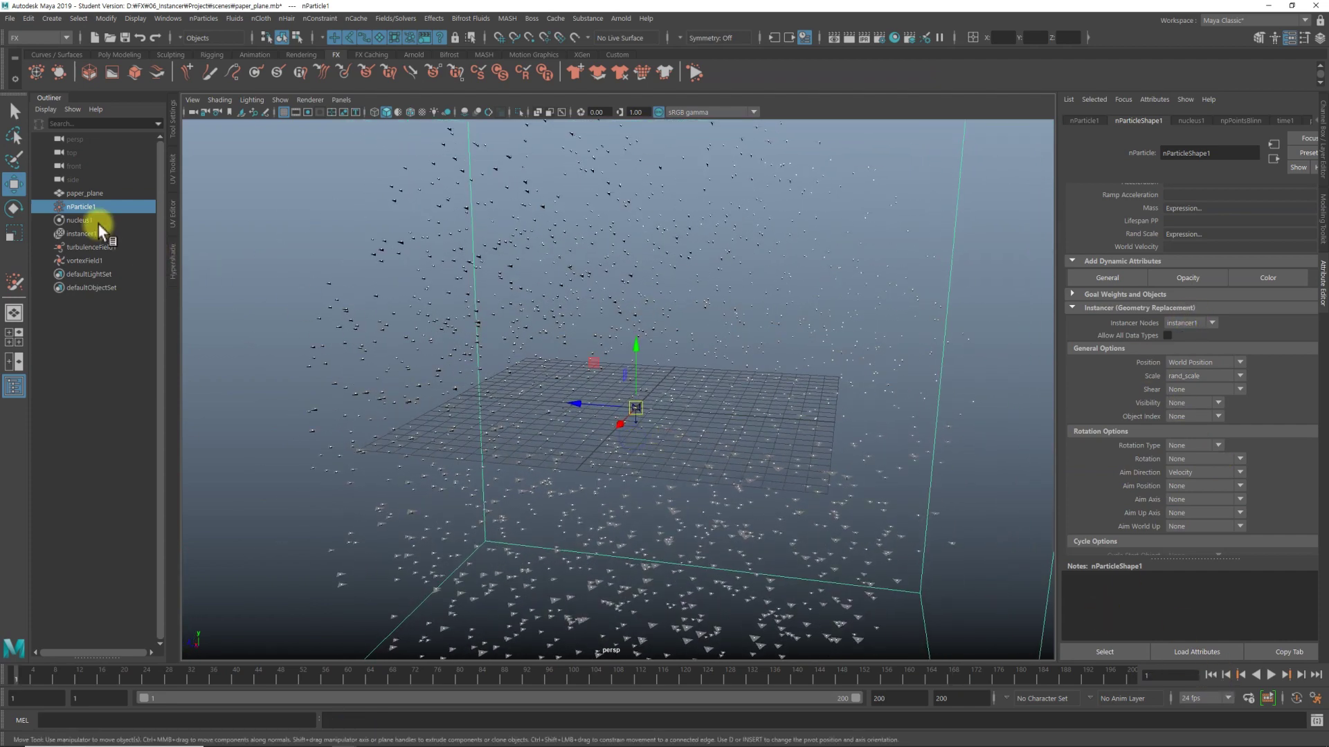
left_click_drag(80, 225, 524, 333)
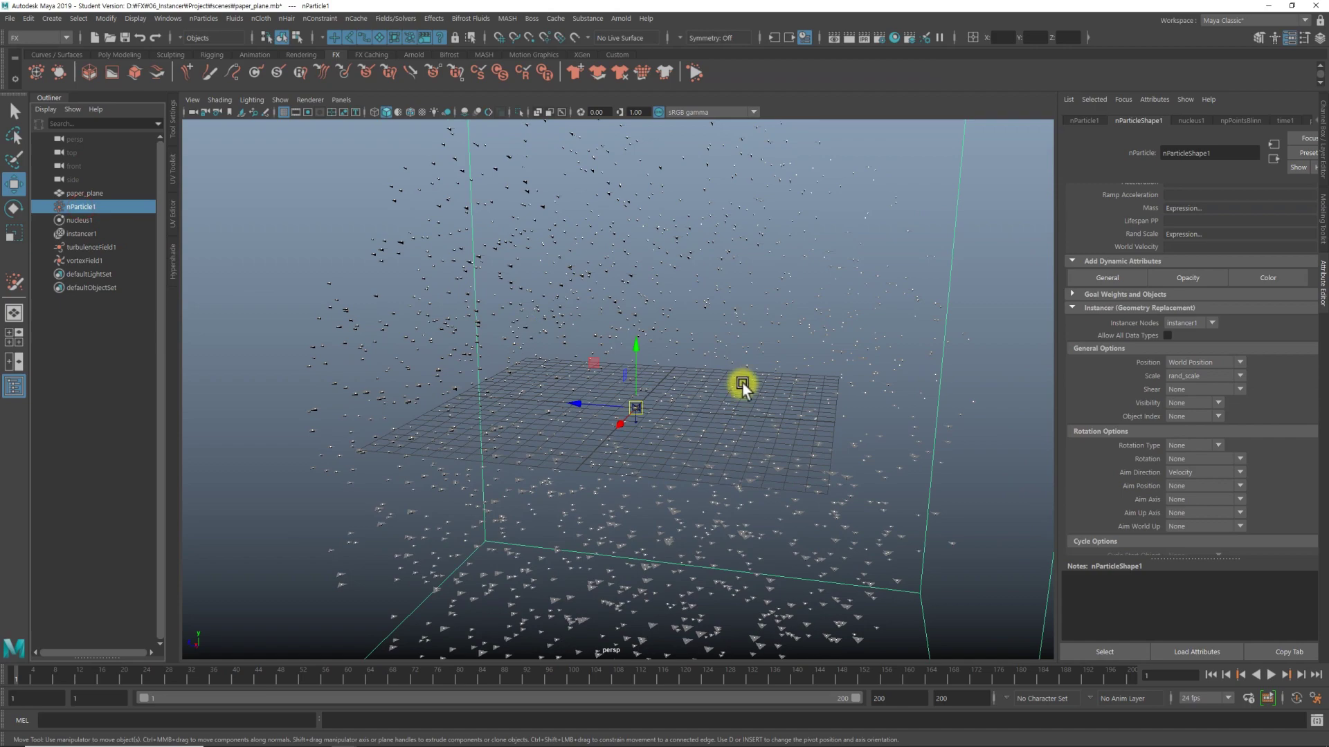
key("ctrl+h")
scroll(765, 415, "up", 3)
scroll(736, 430, "up", 3)
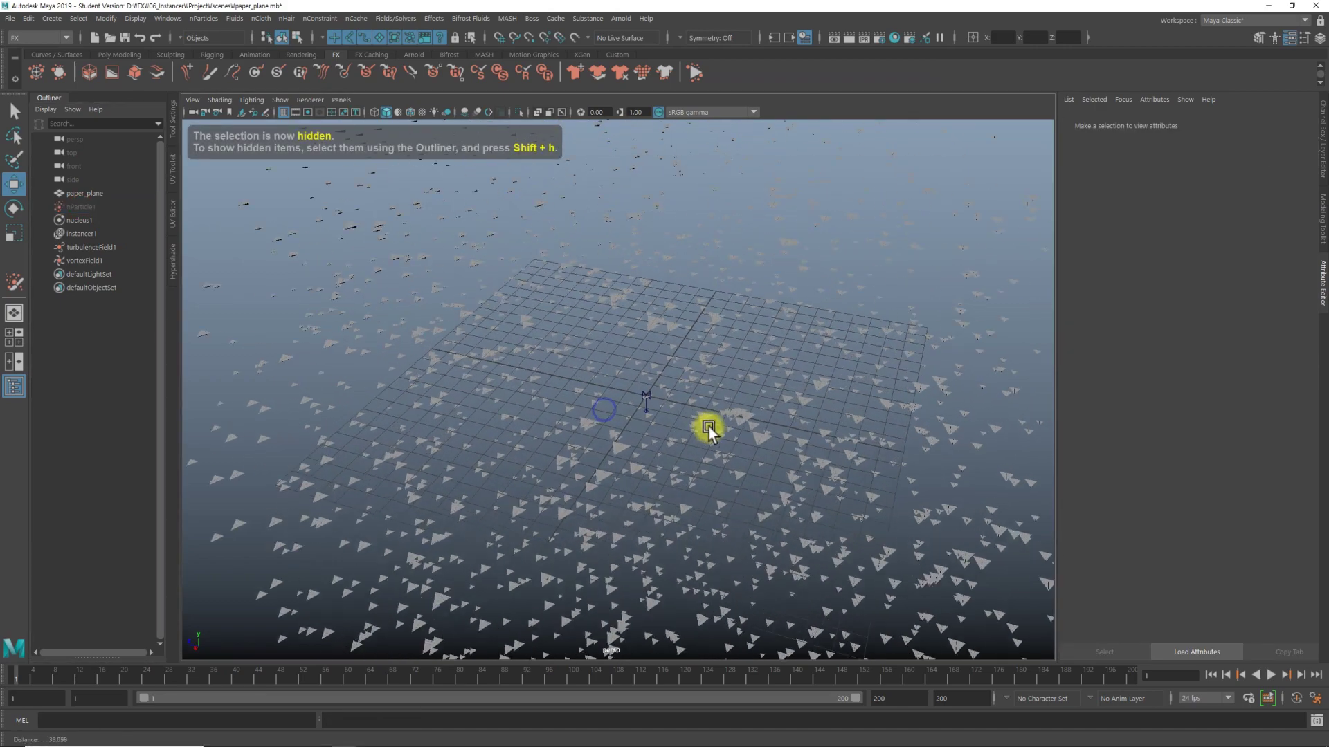
Play the simulation and orbit around the variously sized paper planes
left_click(1270, 675)
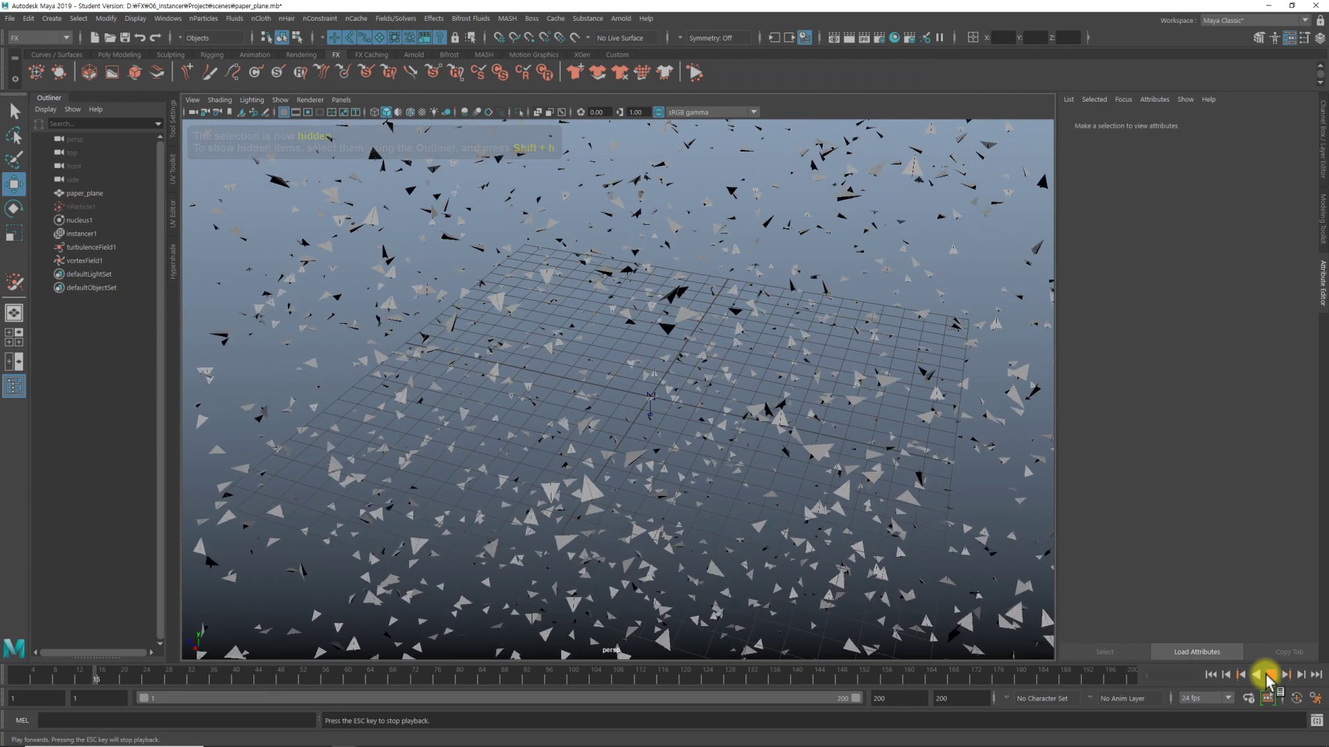
mouse_move(618, 424)
left_mouse_down("alt")
mouse_move(769, 436)
mouse_move(635, 454)
mouse_move(592, 431)
mouse_move(632, 406)
mouse_move(782, 439)
left_mouse_up("alt")
mouse_move(783, 439)
right_mouse_down("alt")
mouse_move(587, 436)
mouse_move(949, 480)
right_mouse_up("alt")
mouse_move(949, 480)
left_mouse_down("alt")
mouse_move(861, 474)
mouse_move(810, 488)
mouse_move(650, 466)
mouse_move(946, 477)
left_mouse_up("alt")
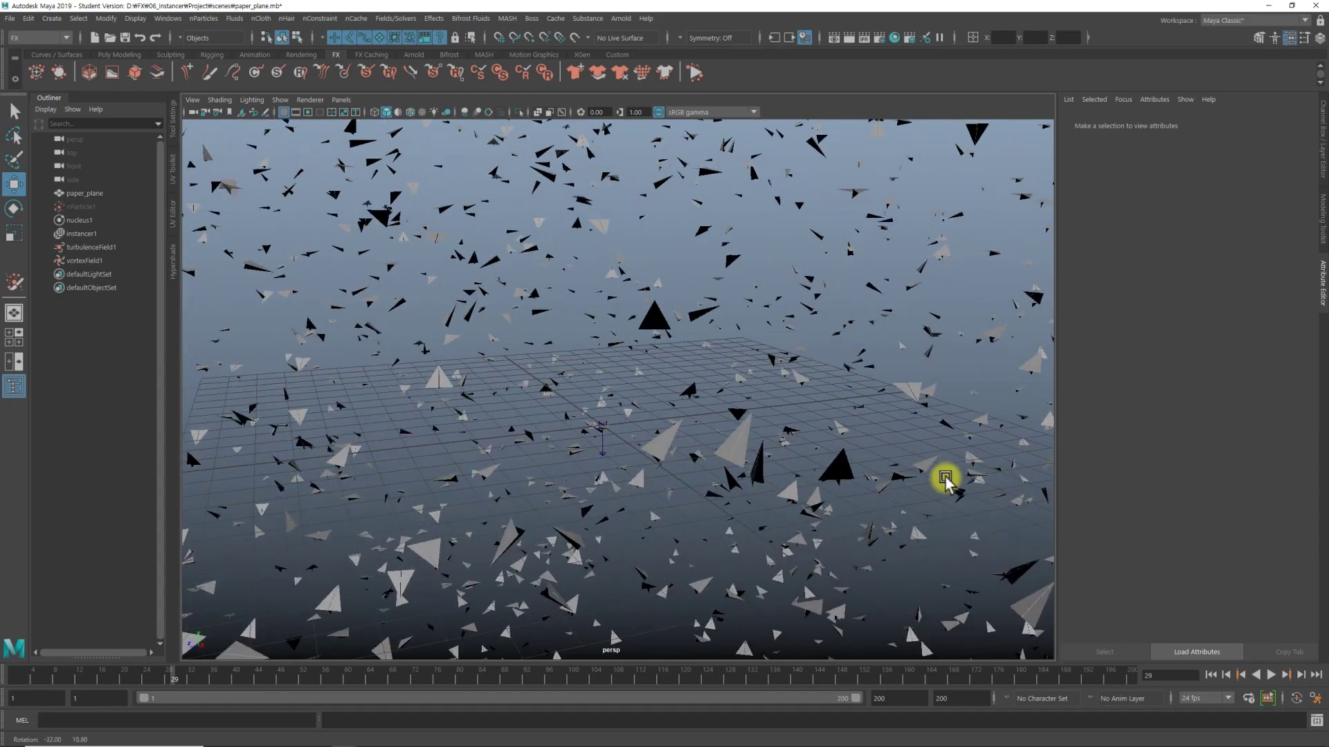
right_click_drag(945, 477, 609, 422, "alt")
mouse_move(608, 422)
left_mouse_down("alt")
mouse_move(664, 418)
mouse_move(649, 444)
left_mouse_up("alt")
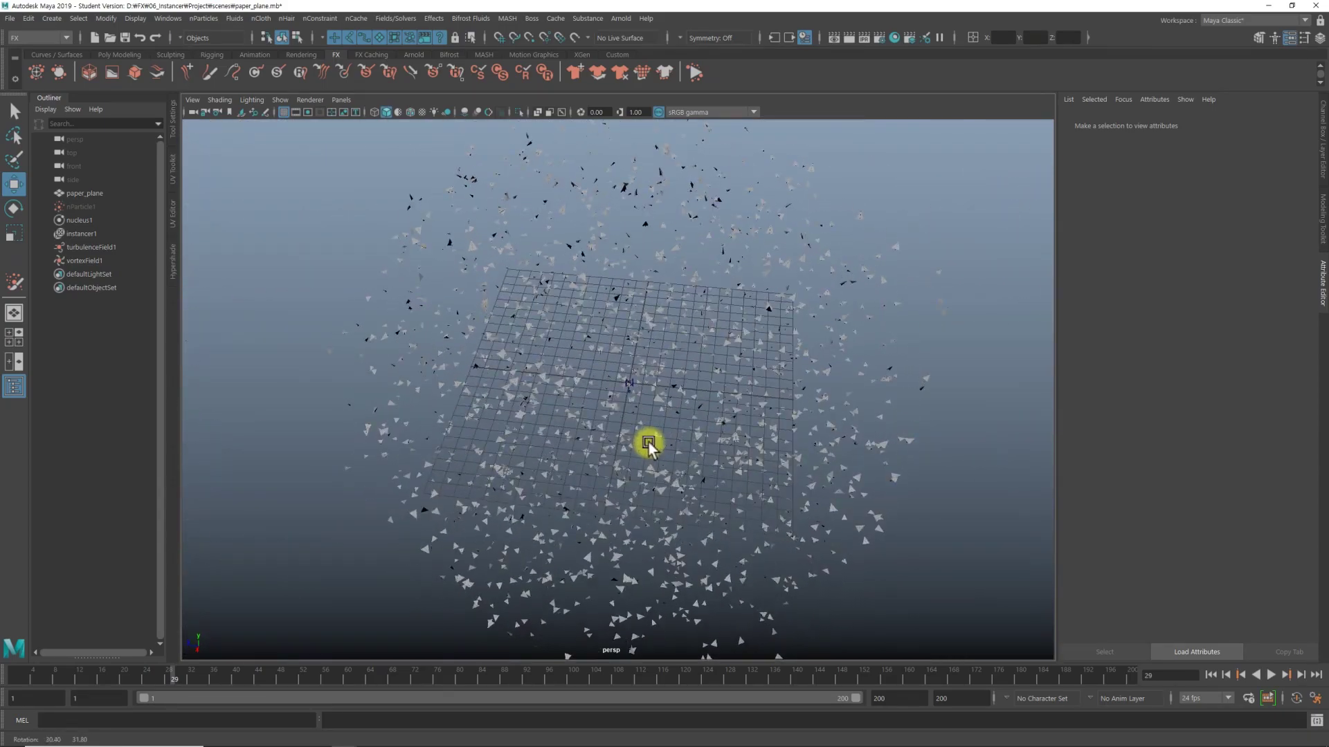
mouse_move(649, 445)
right_mouse_down("alt")
mouse_move(718, 433)
mouse_move(1002, 477)
right_mouse_up("alt")
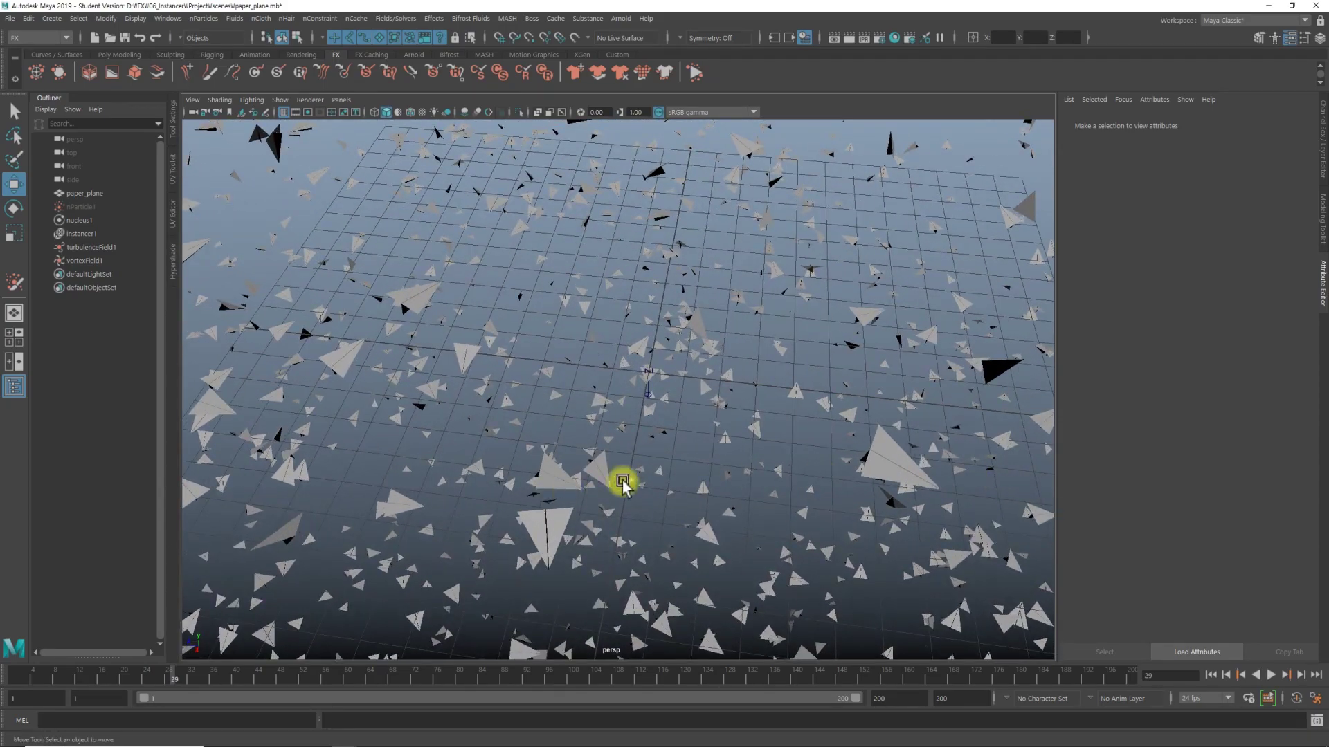
mouse_move(622, 482)
left_mouse_down("alt")
mouse_move(712, 480)
mouse_move(700, 439)
left_mouse_up("alt")
mouse_move(699, 438)
right_mouse_down("alt")
mouse_move(810, 448)
mouse_move(604, 450)
right_mouse_up("alt")
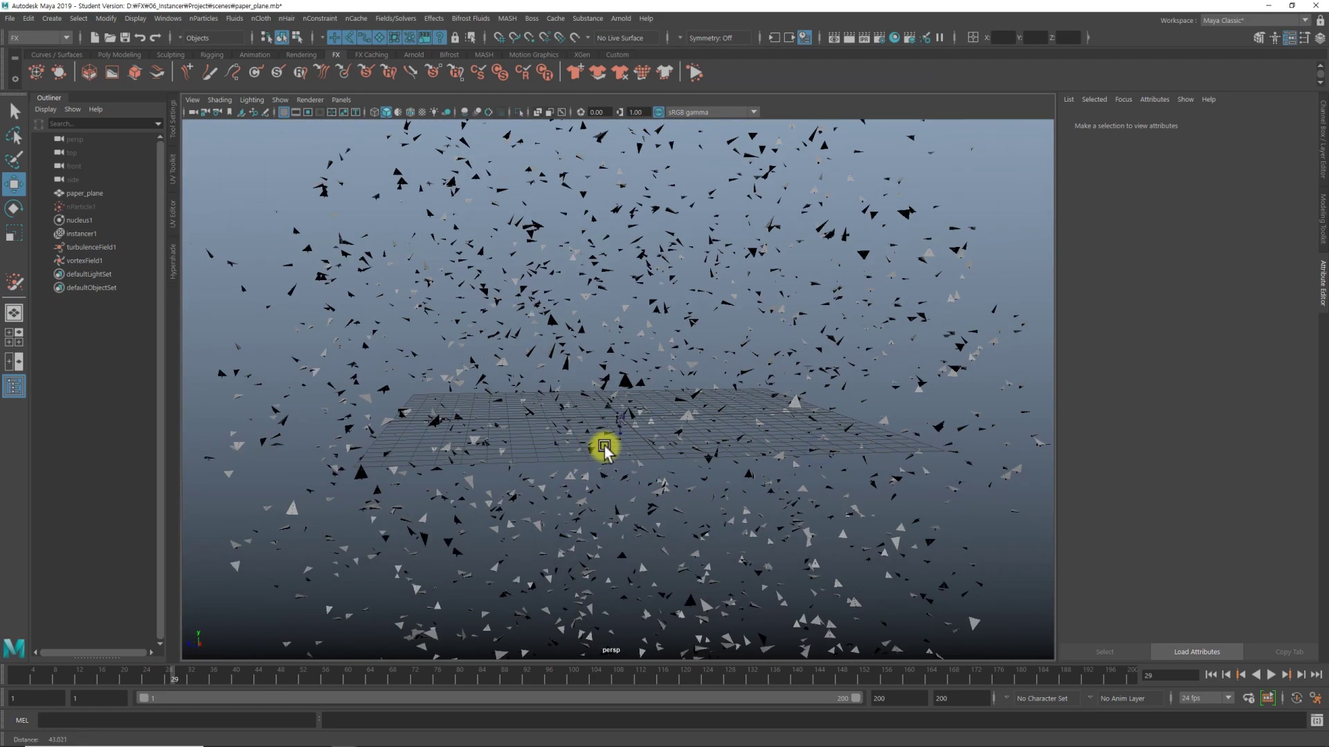
Replay, stop at frame 35, and orbit in for a closer look at the planes
left_click(1271, 674)
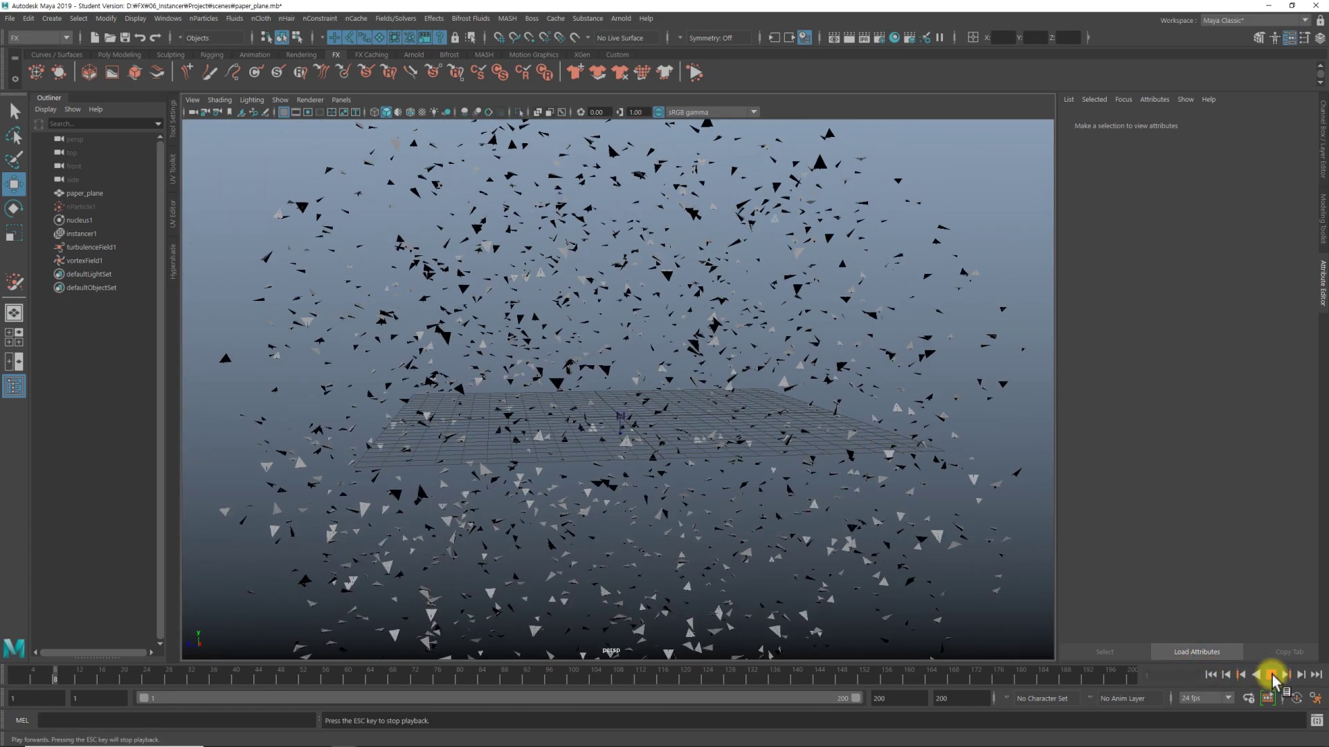
left_click(1271, 674)
left_click(727, 457)
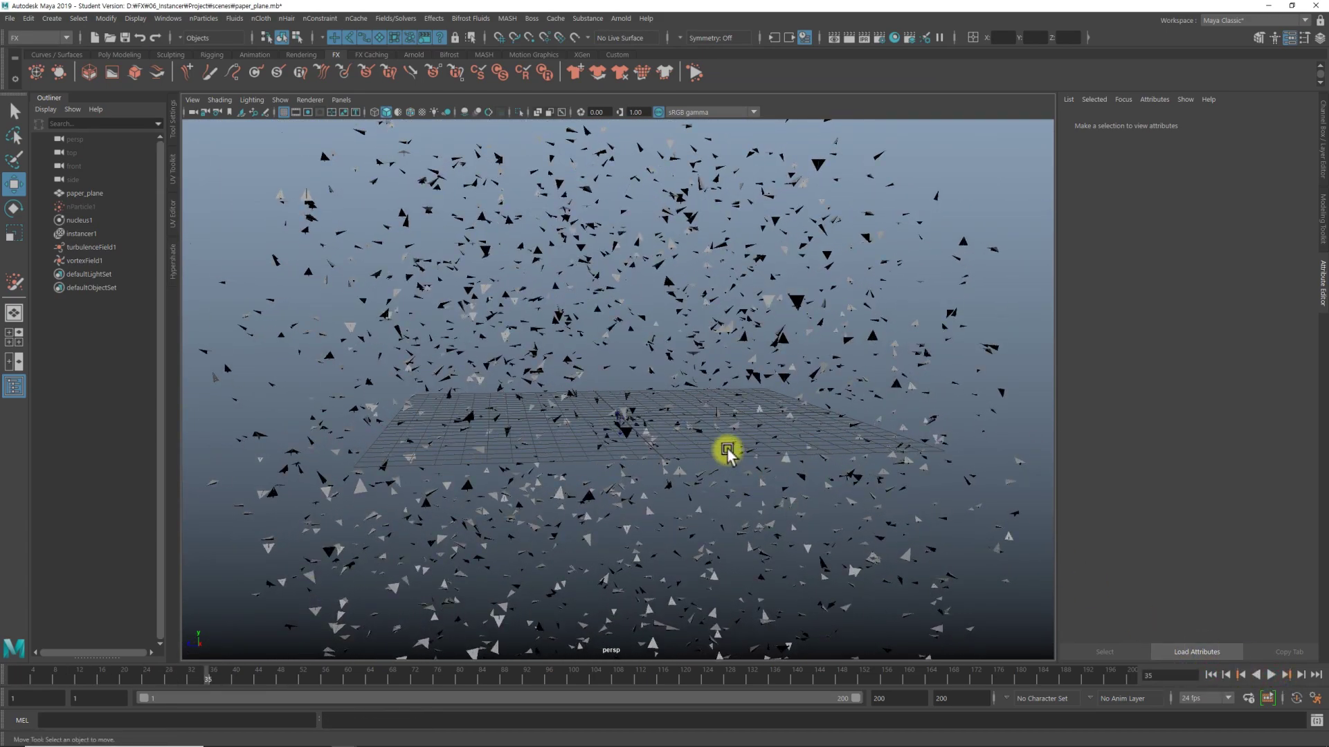
right_click_drag(688, 425, 982, 477, "alt")
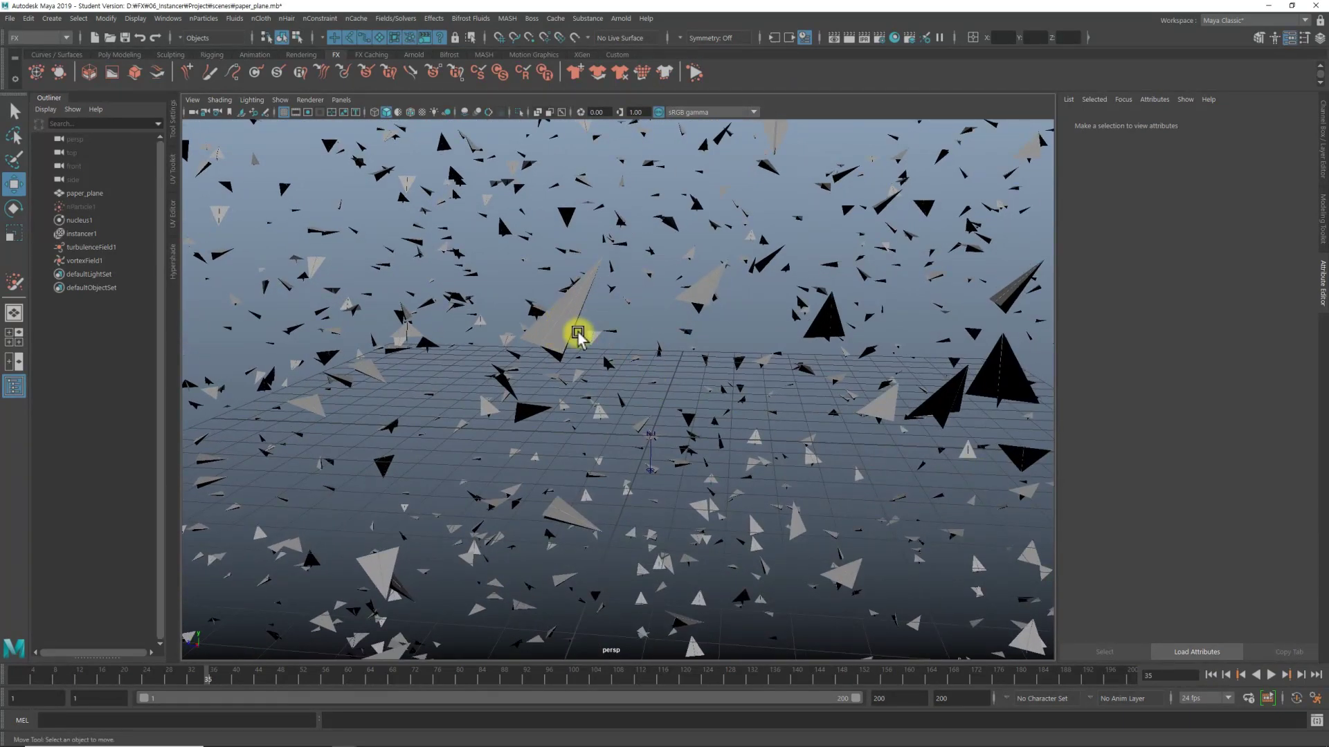
mouse_move(761, 394)
left_mouse_down("alt")
mouse_move(676, 409)
mouse_move(519, 394)
mouse_move(528, 424)
mouse_move(511, 446)
mouse_move(394, 392)
mouse_move(367, 395)
mouse_move(679, 400)
left_mouse_up("alt")
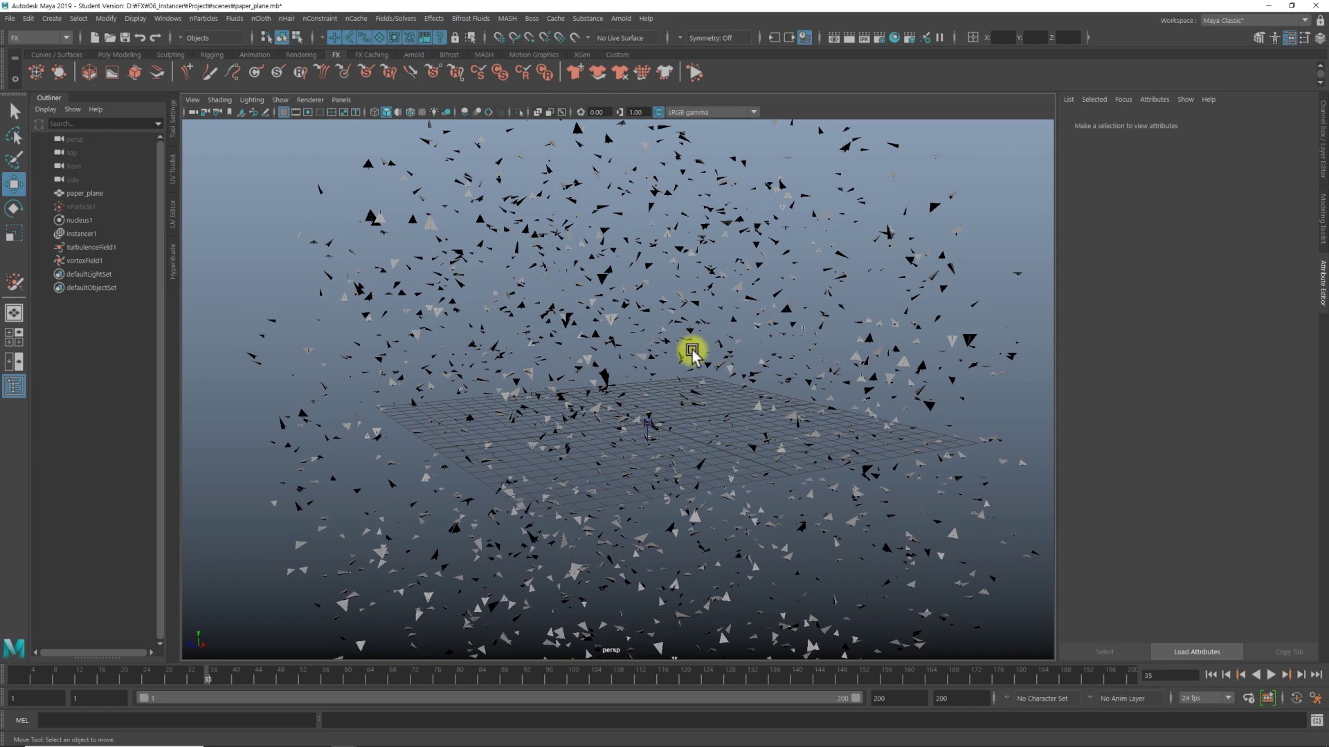
mouse_move(703, 291)
left_mouse_down("alt")
mouse_move(717, 406)
mouse_move(688, 416)
mouse_move(774, 395)
mouse_move(721, 380)
left_mouse_up("alt")
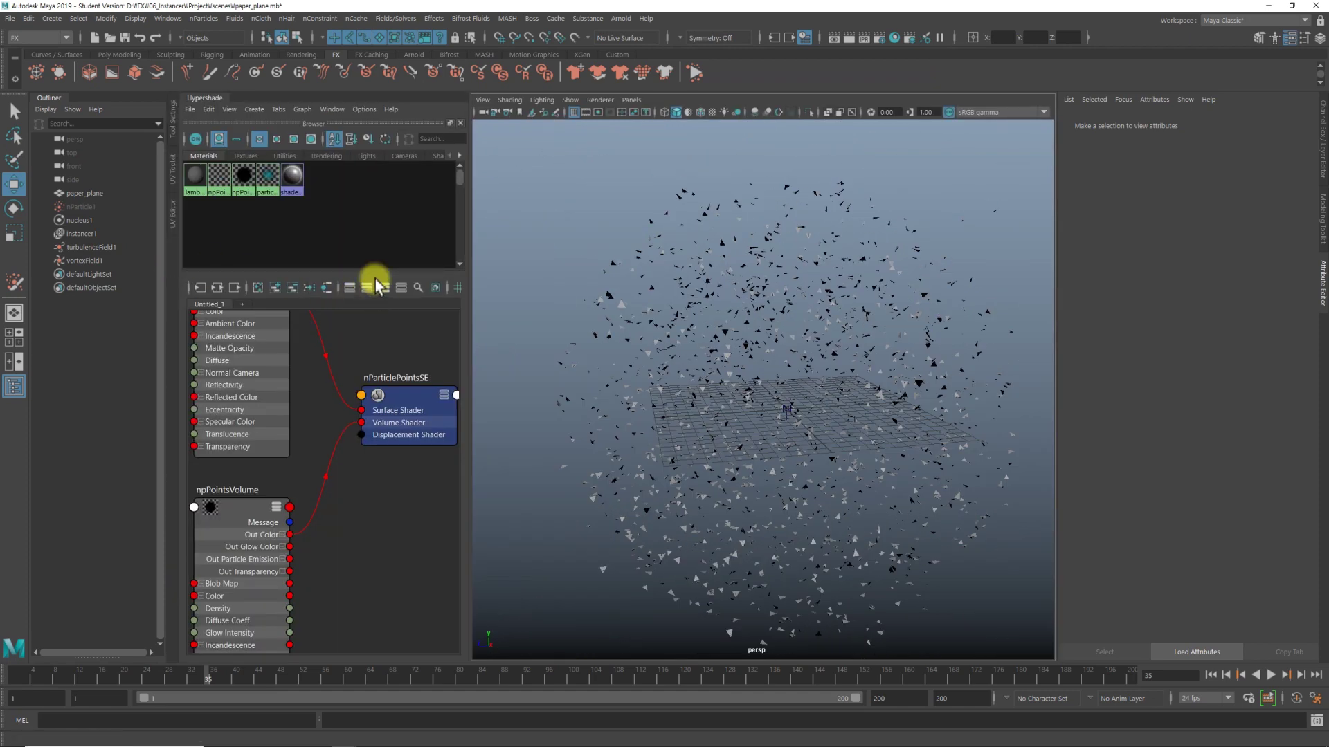
Create an Arnold aiStandardSurface node in Hypershade and frame it in the graph
scroll(392, 358, "down", 5)
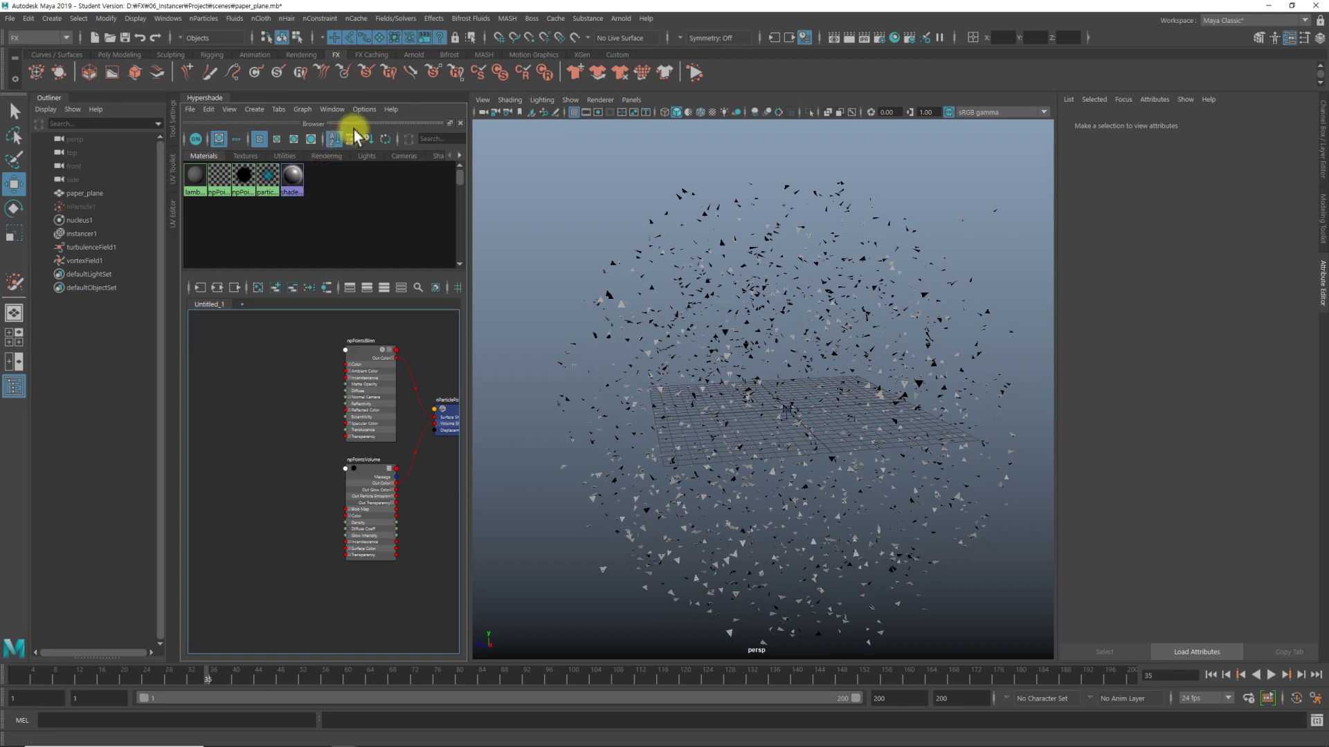
left_click(254, 109)
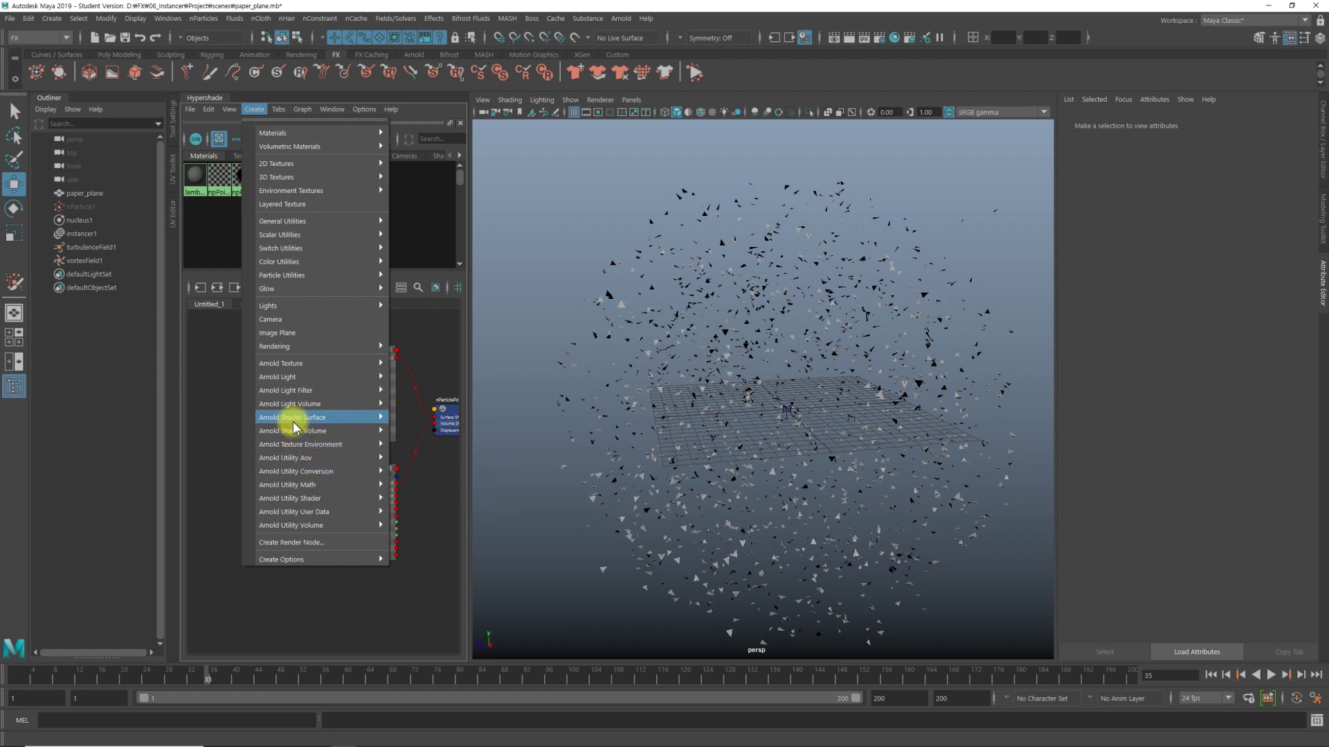
mouse_move(292, 418)
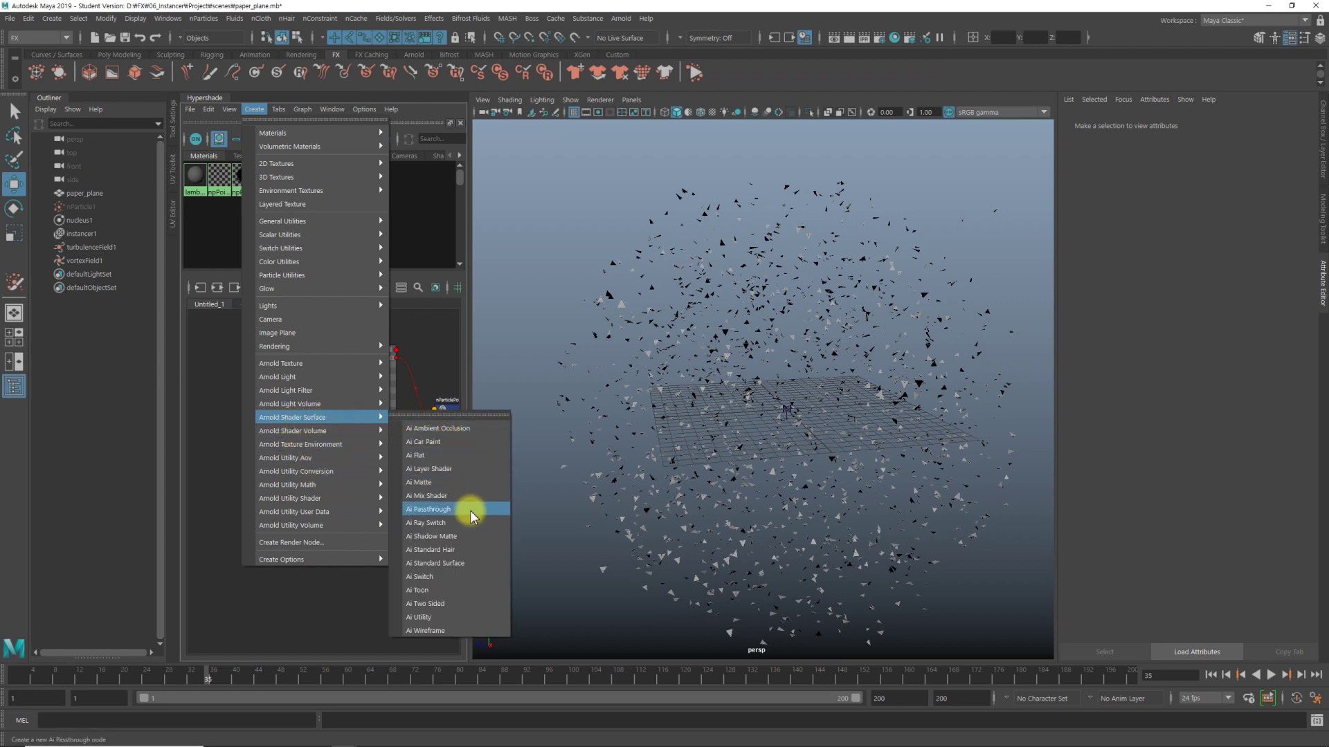
left_click(455, 563)
mouse_move(305, 377)
middle_mouse_down("alt")
mouse_move(311, 356)
mouse_move(298, 374)
middle_mouse_up("alt")
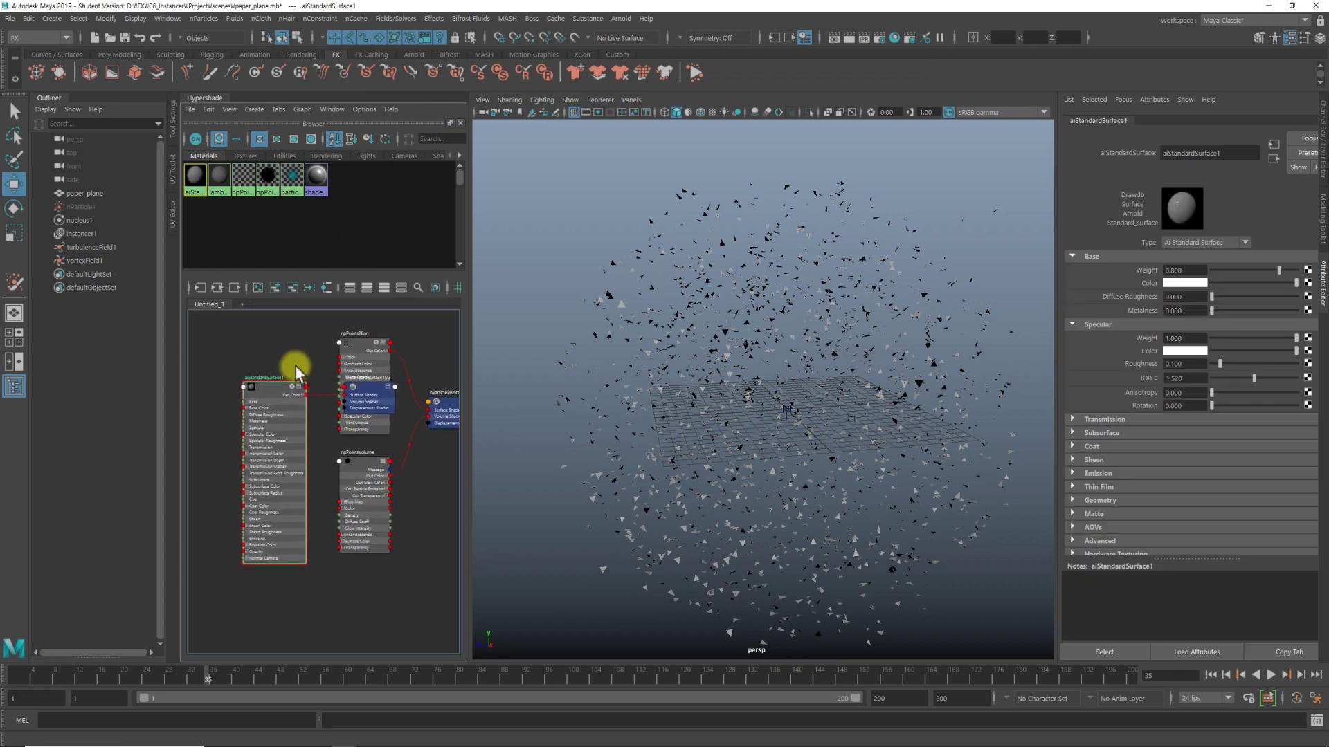
mouse_move(284, 377)
right_mouse_down("alt")
mouse_move(334, 356)
mouse_move(351, 317)
right_mouse_up("alt")
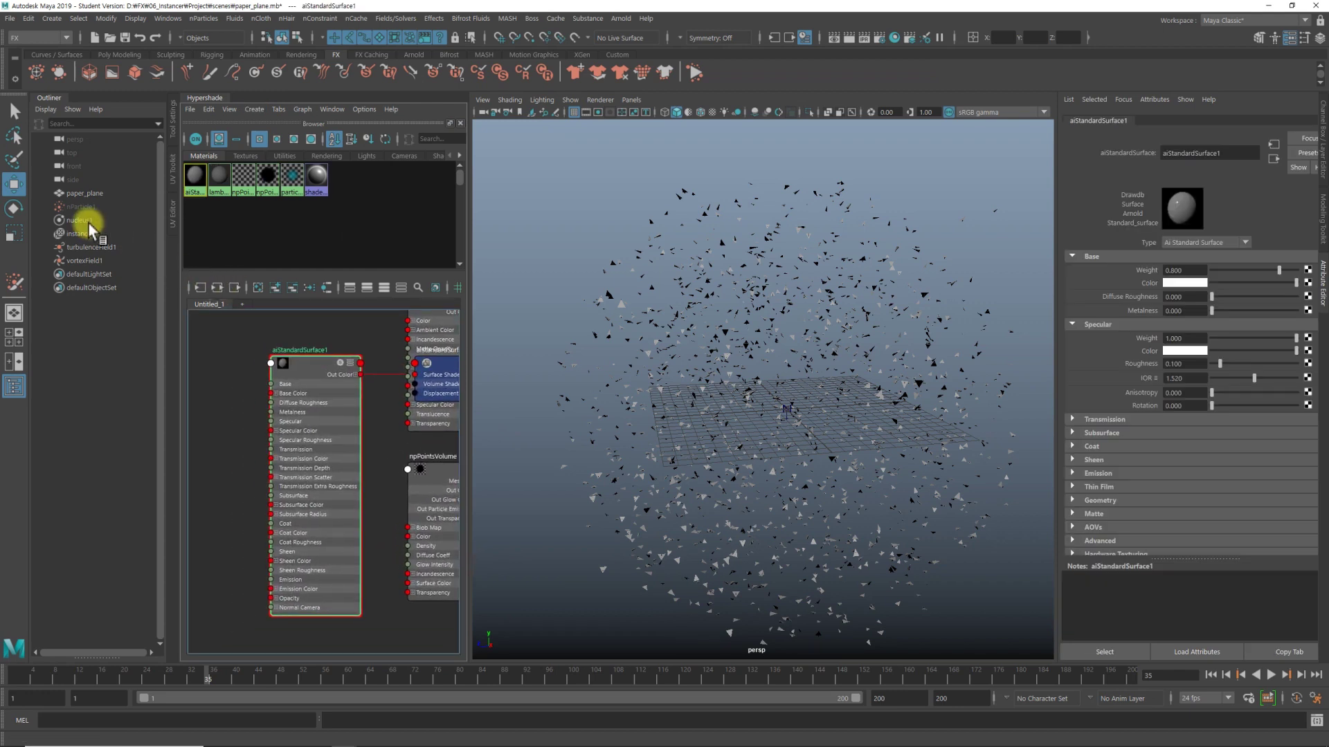
Assign aiStandardSurface1 to the paper_plane mesh and make its Base Color red
left_click(82, 195)
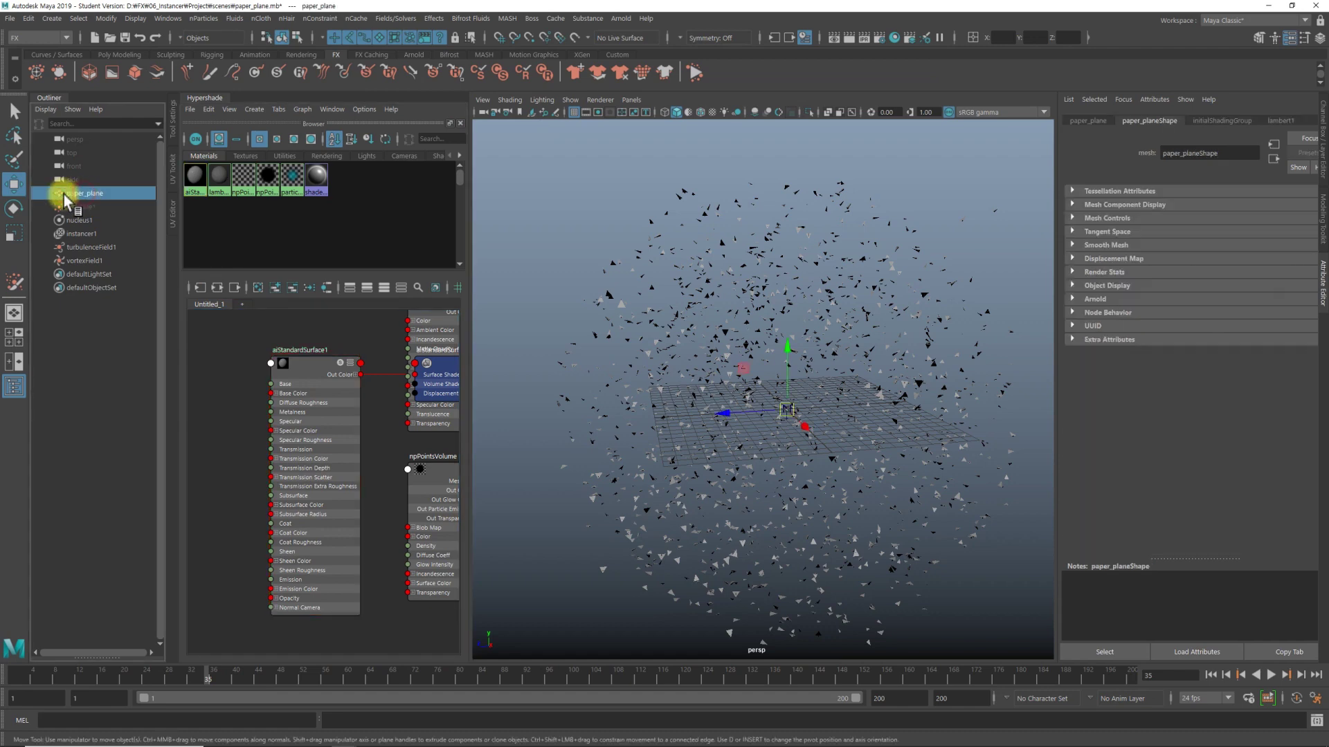
right_click_drag(706, 416, 869, 436, "alt")
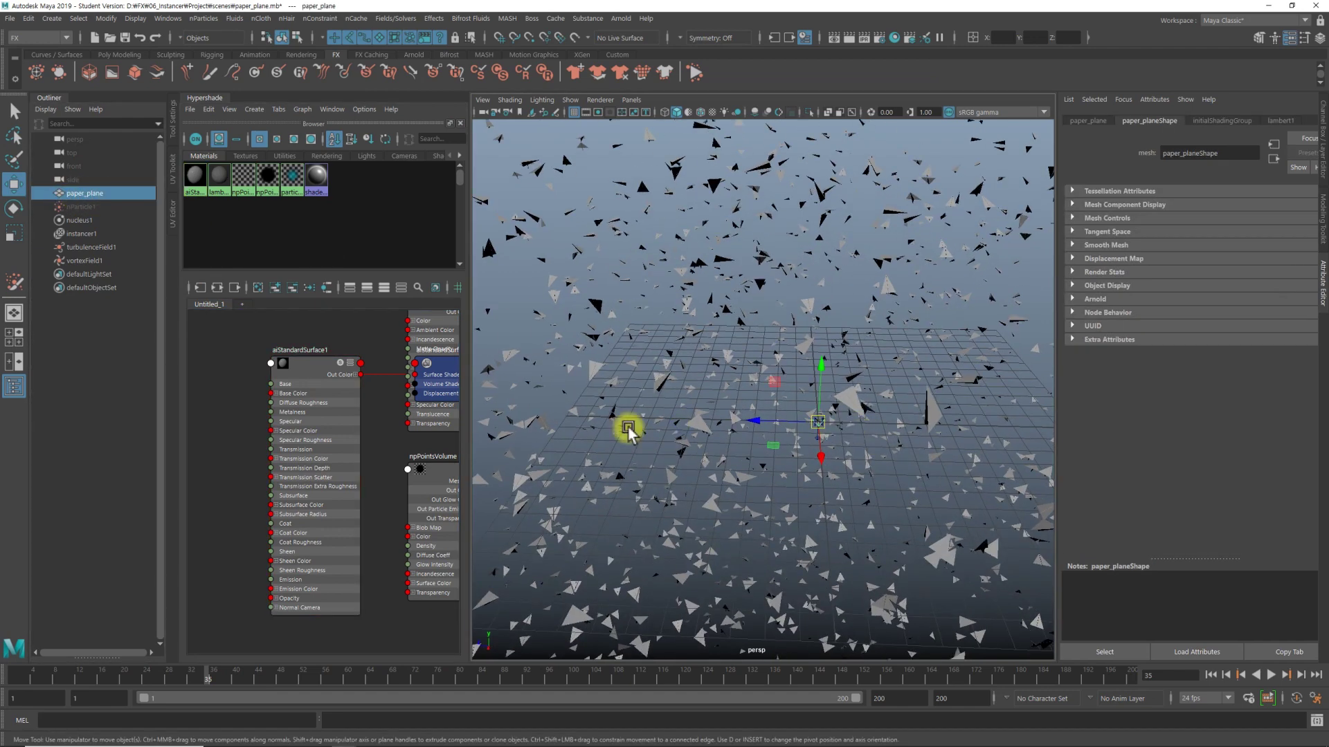
right_click(311, 366)
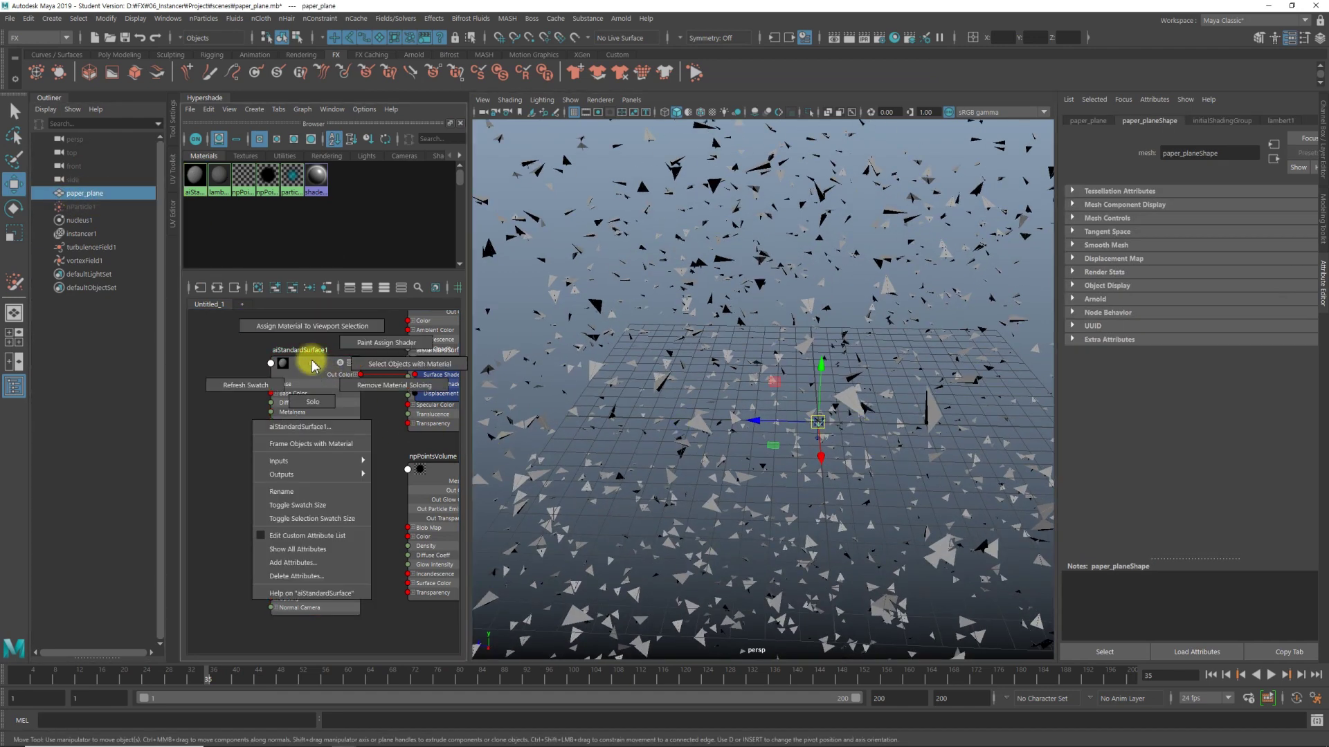
left_click(296, 366)
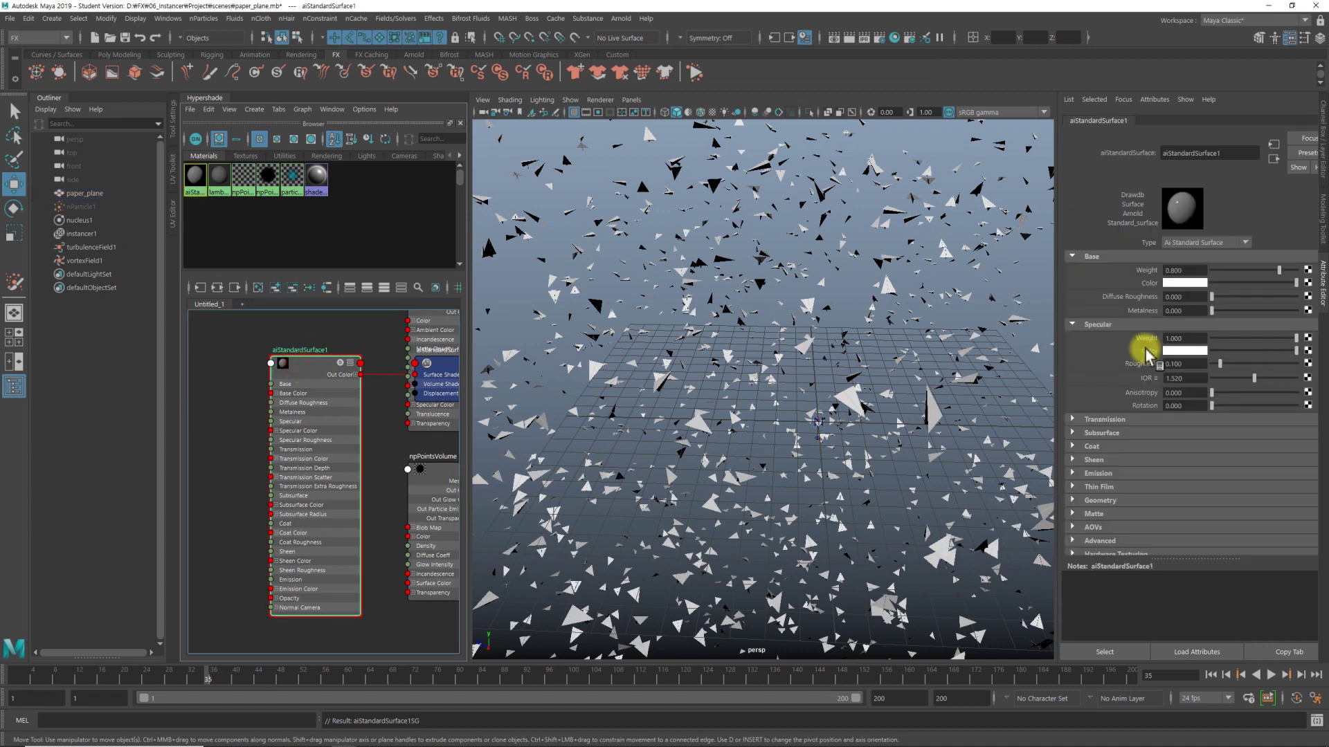
left_click(1176, 283)
left_click(1166, 283)
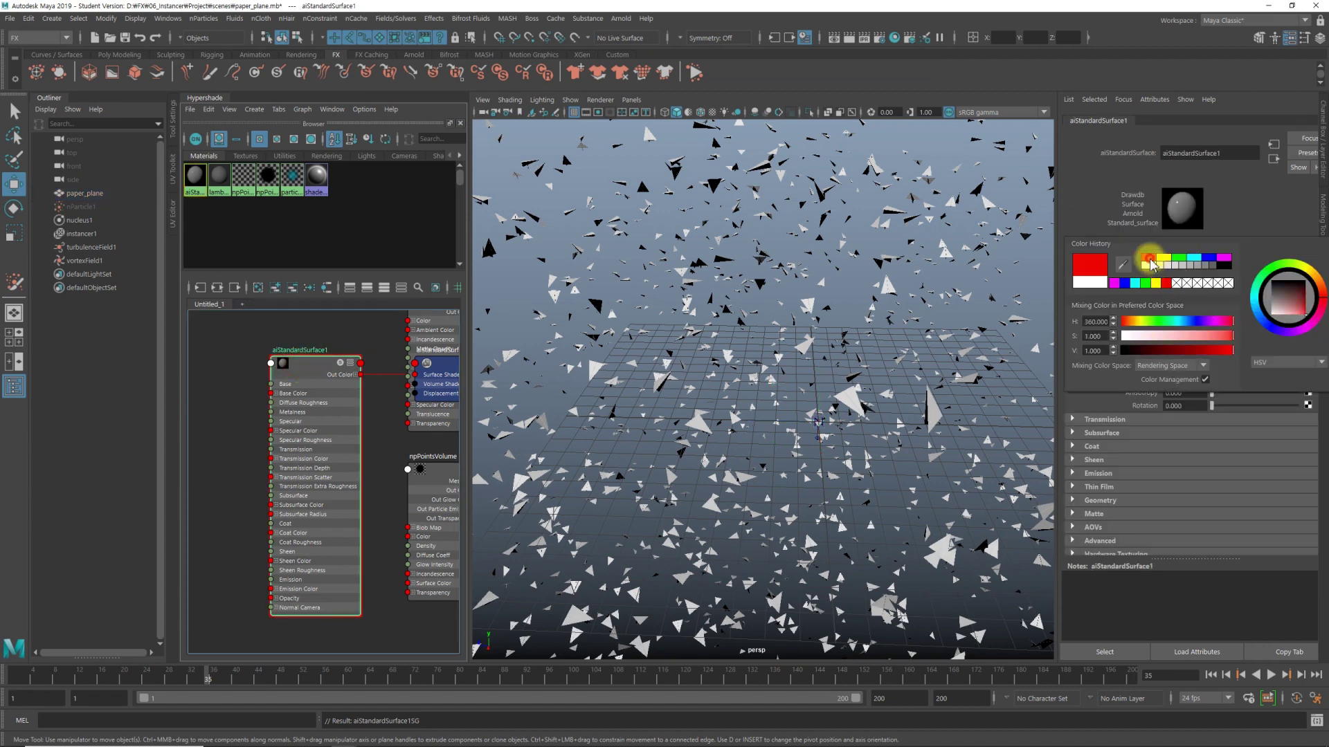
left_click_drag(911, 370, 821, 374, "alt")
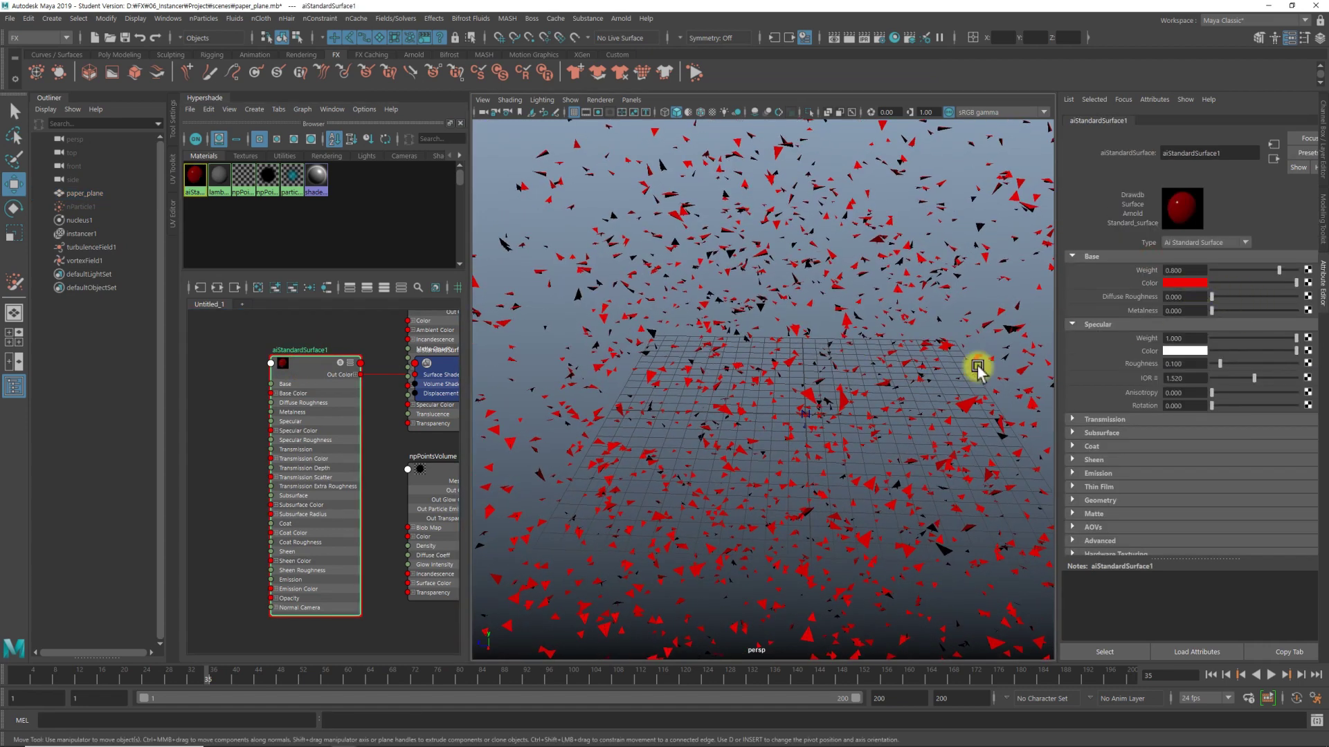
mouse_move(973, 364)
left_mouse_down("alt")
mouse_move(934, 394)
mouse_move(883, 380)
mouse_move(1003, 383)
left_mouse_up("alt")
left_click_drag(846, 453, 809, 443, "alt")
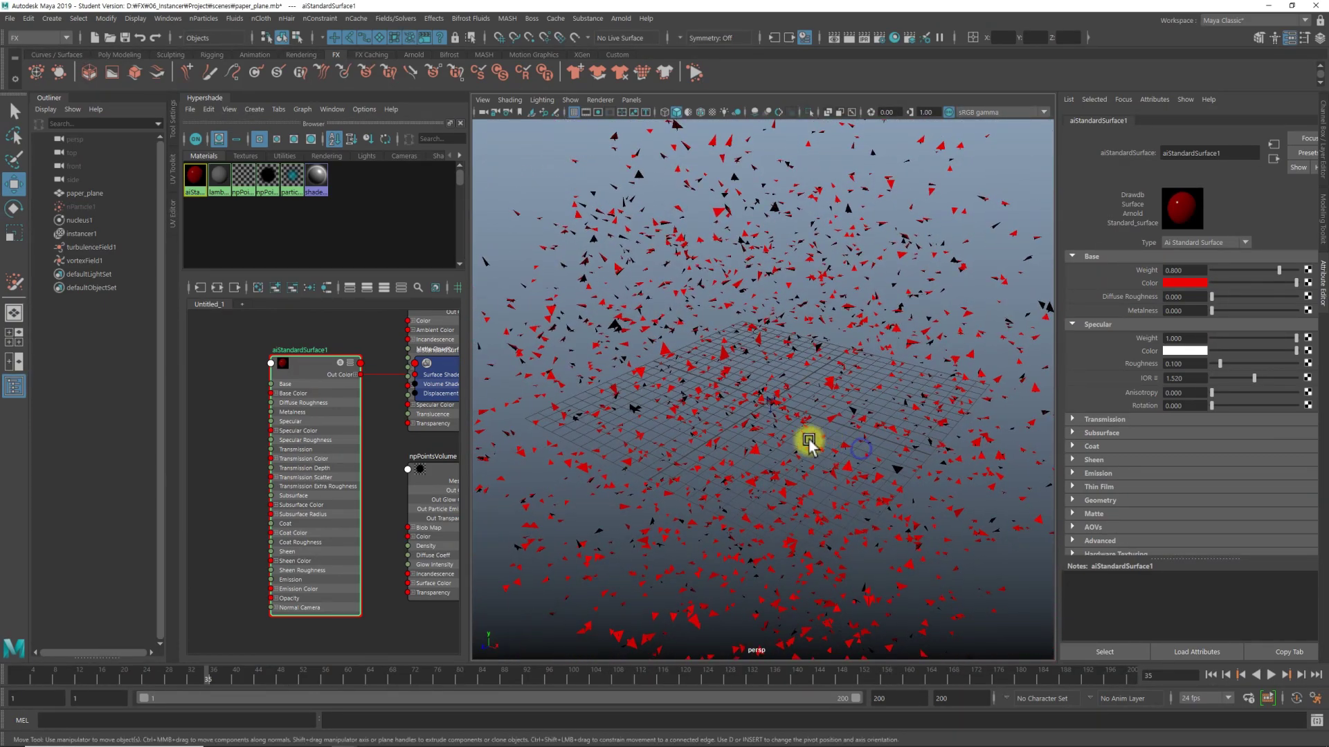
Create an aiColorJitter node beside aiStandardSurface1 in the material's graph
left_click(217, 288)
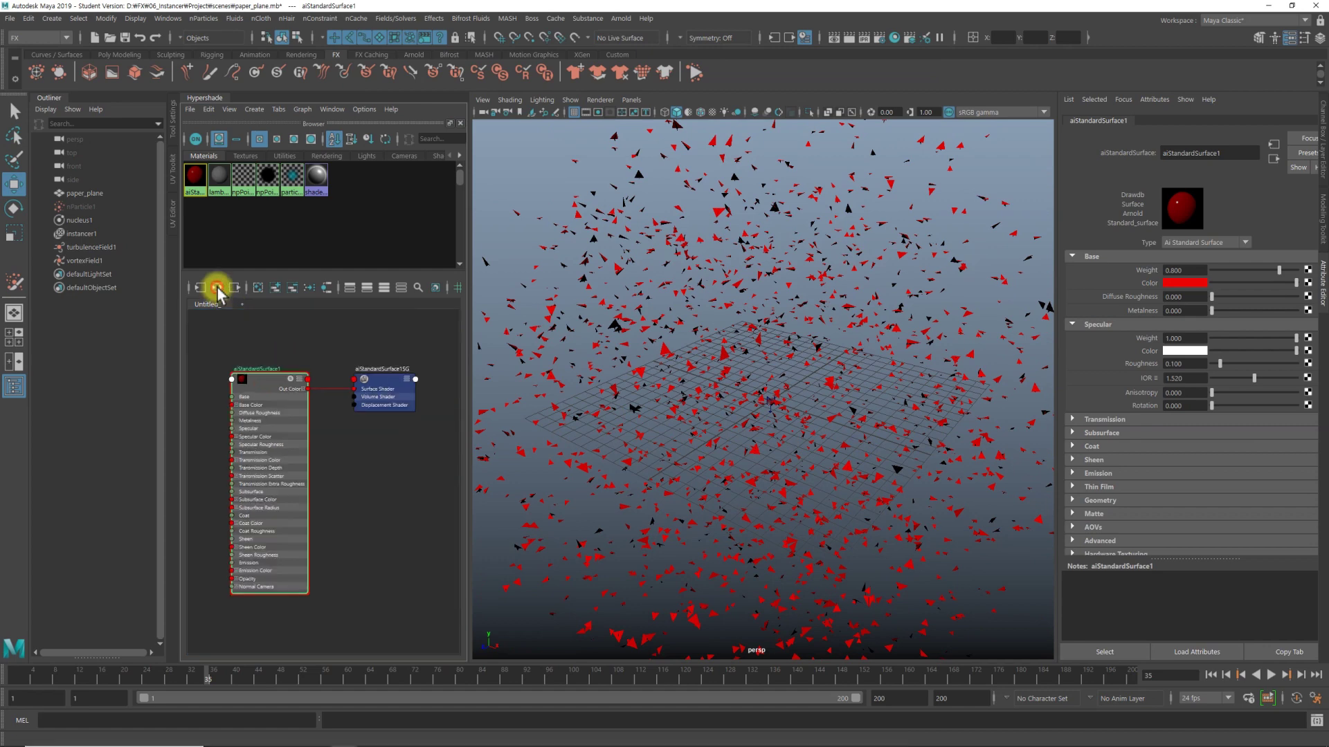
scroll(312, 375, "up", 2)
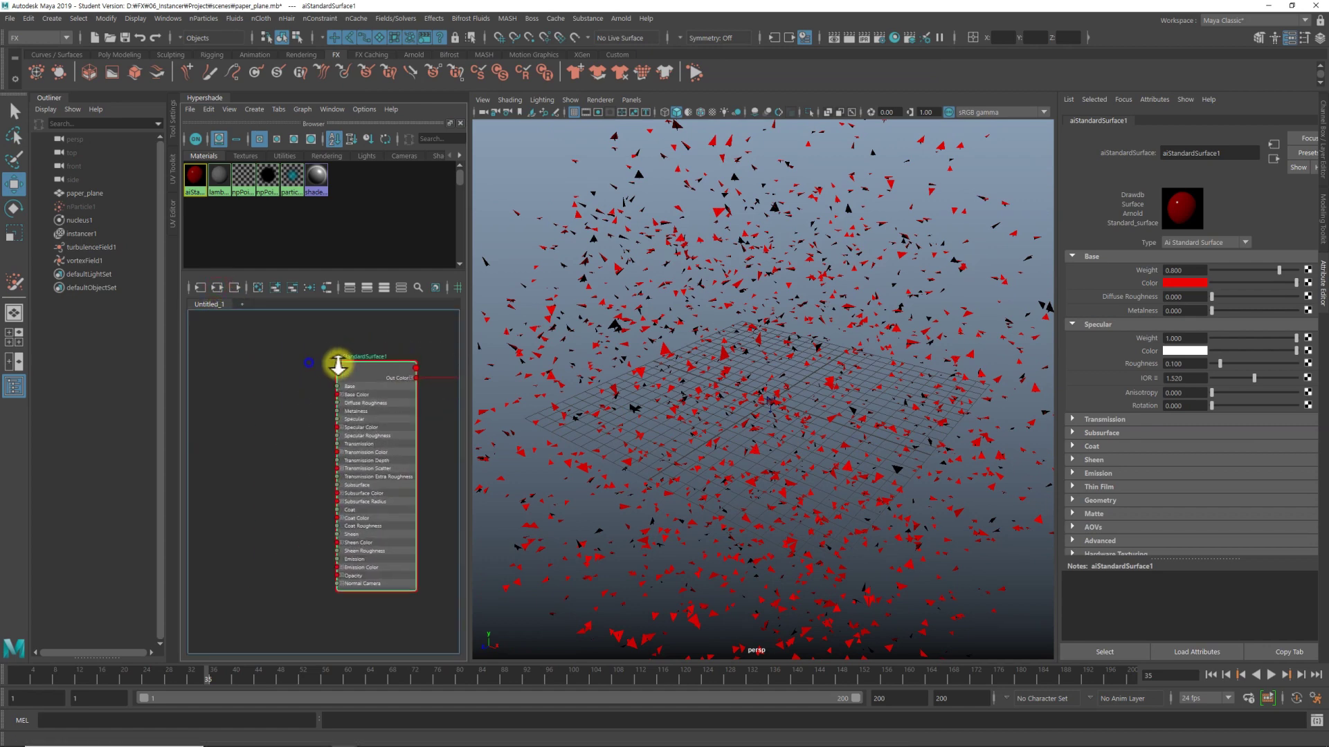
scroll(336, 362, "up", 3)
left_click(271, 404)
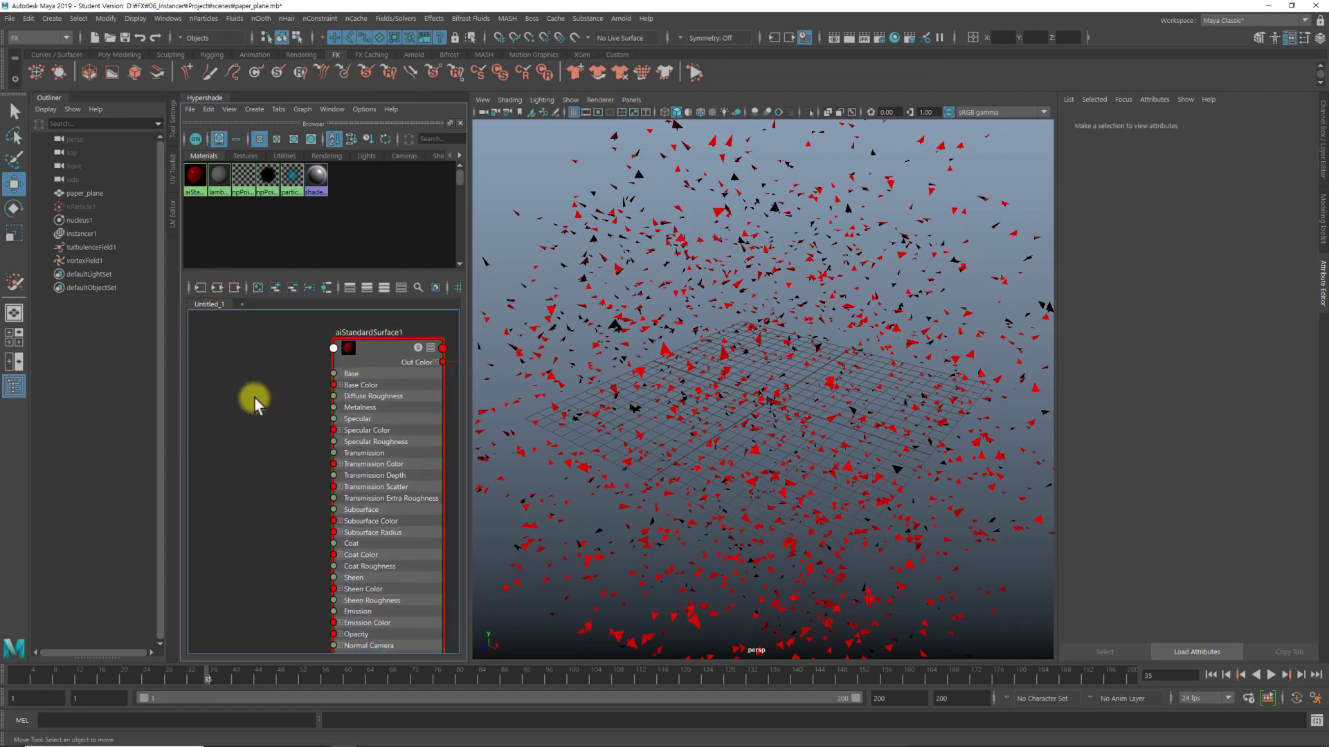
left_click_drag(254, 399, 254, 399)
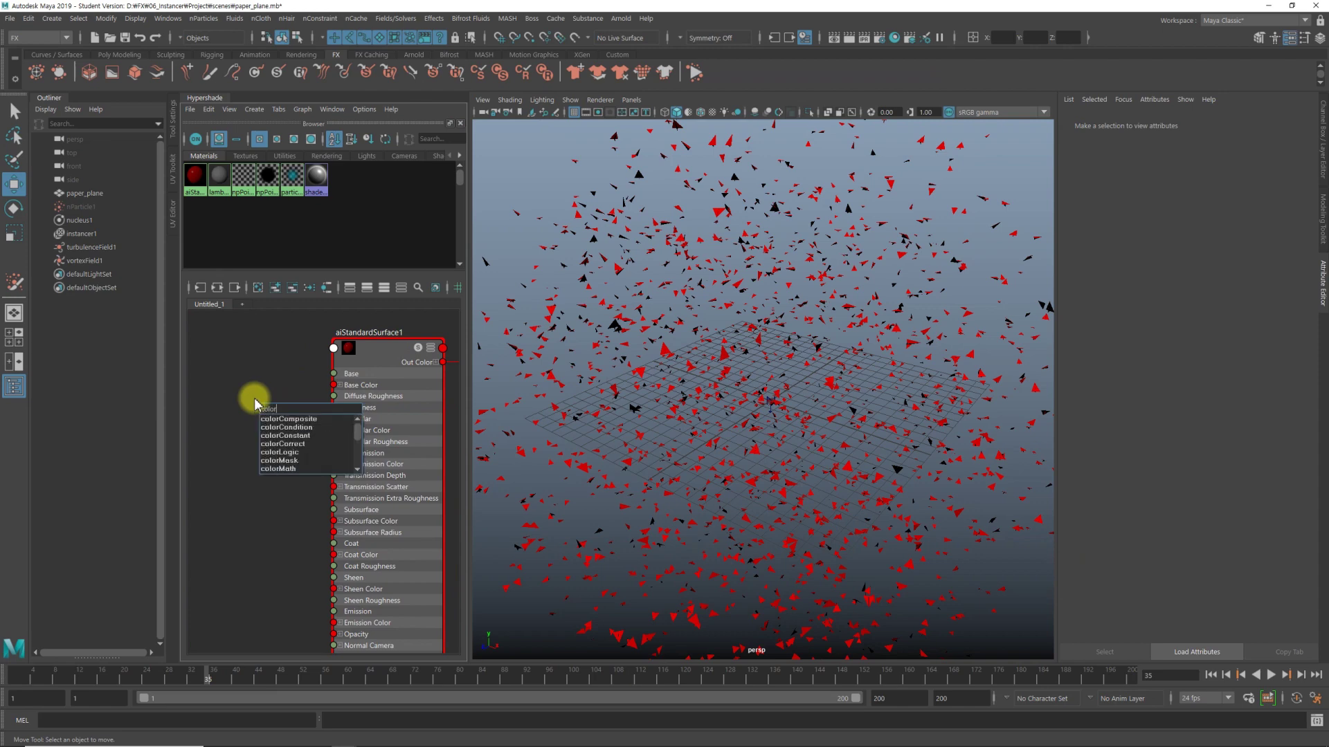
type("color")
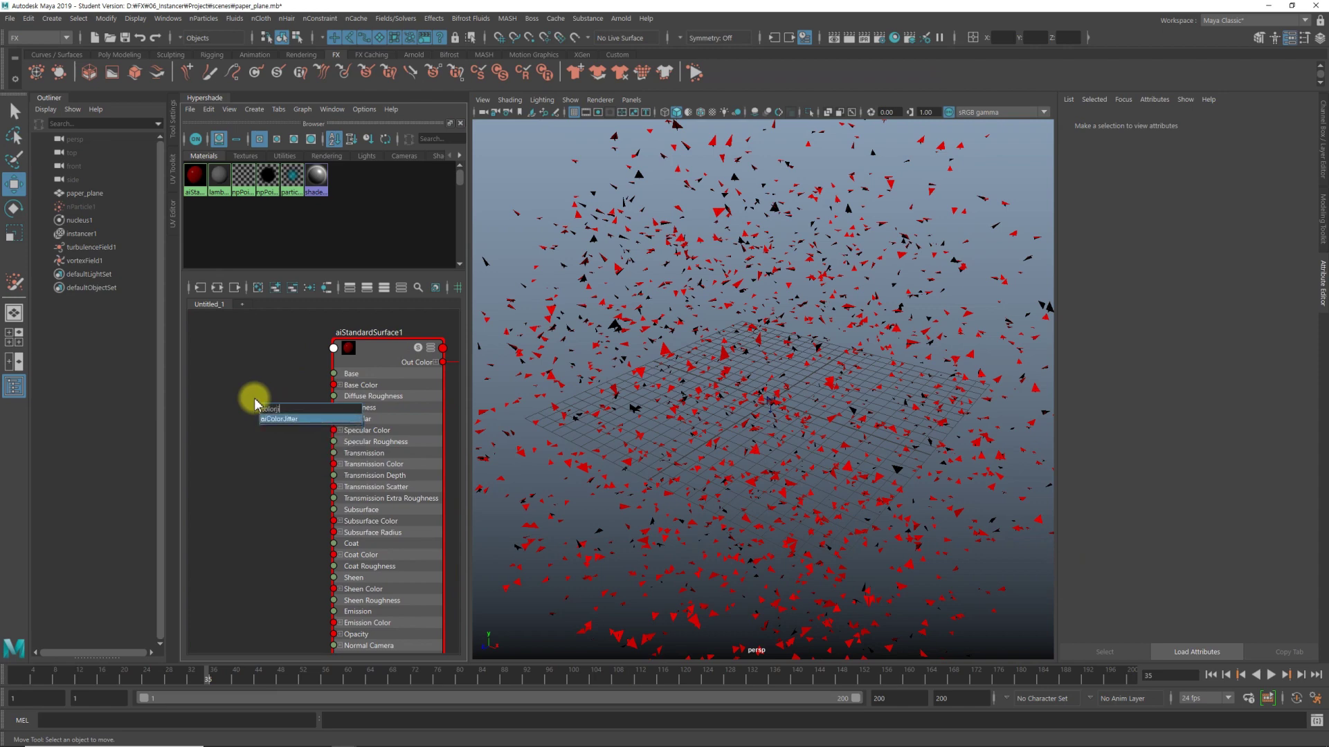
key("Return")
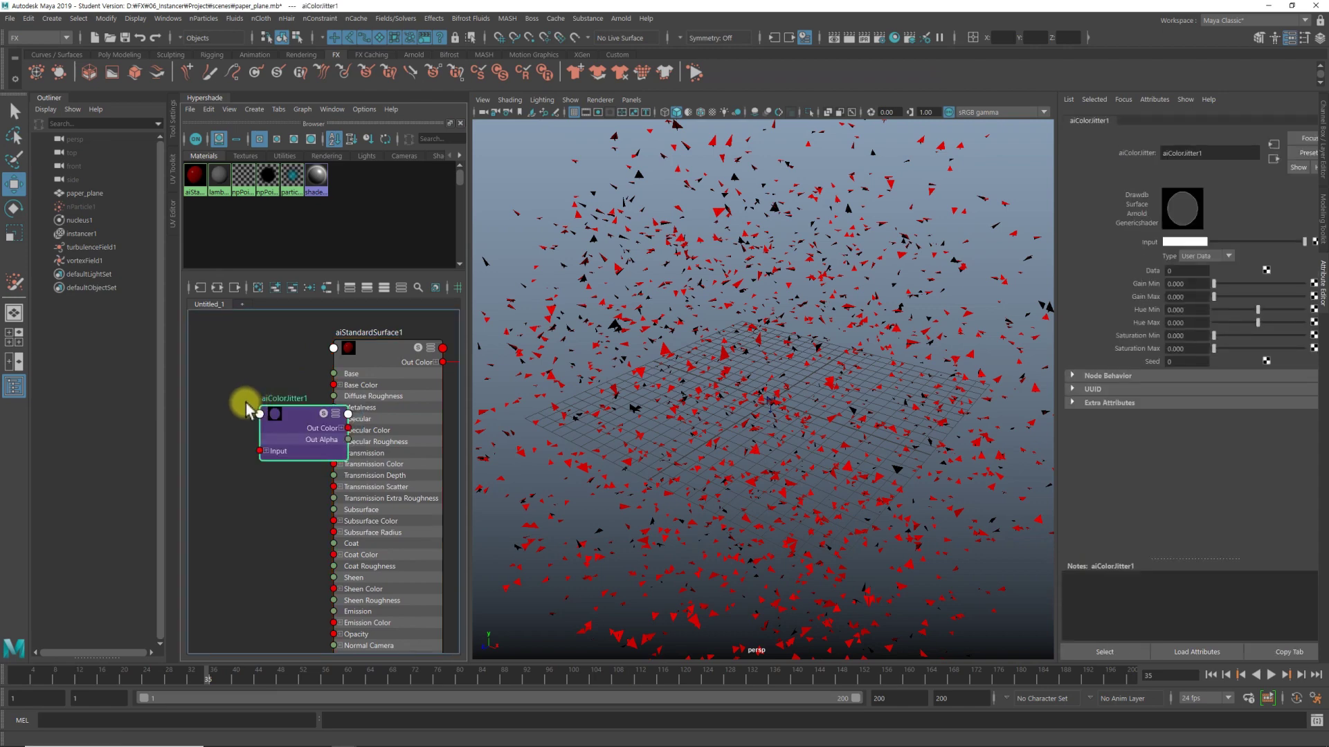
left_click_drag(303, 415, 256, 388)
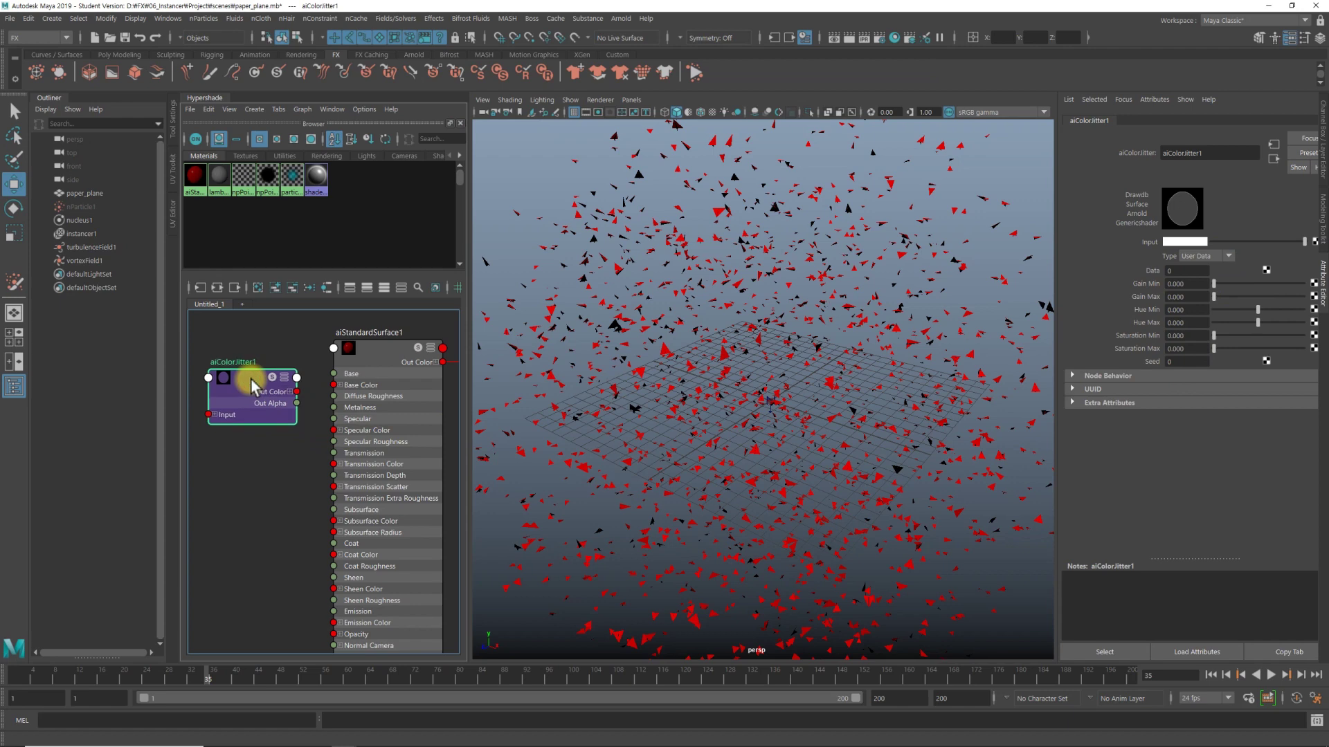
Connect aiColorJitter1's Out Color to aiStandardSurface1's Base Color
left_click(299, 397)
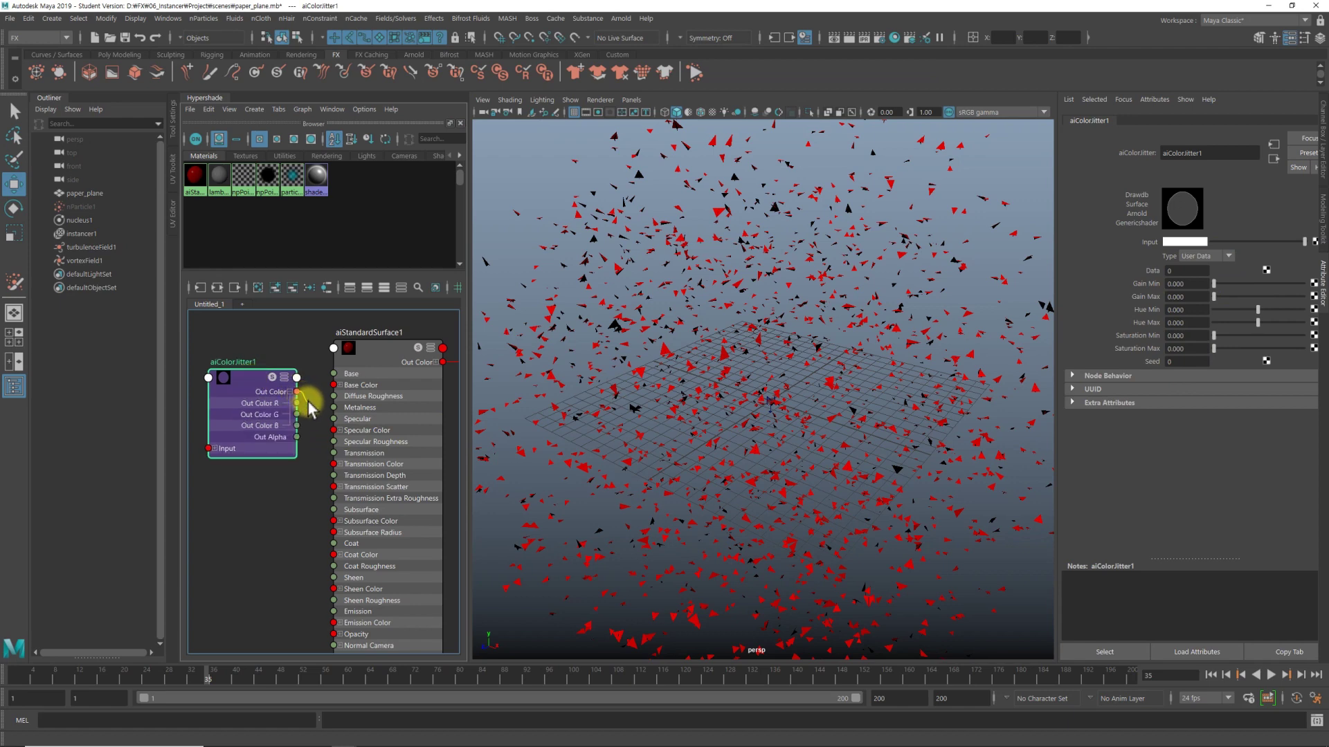
left_click_drag(325, 401, 335, 385)
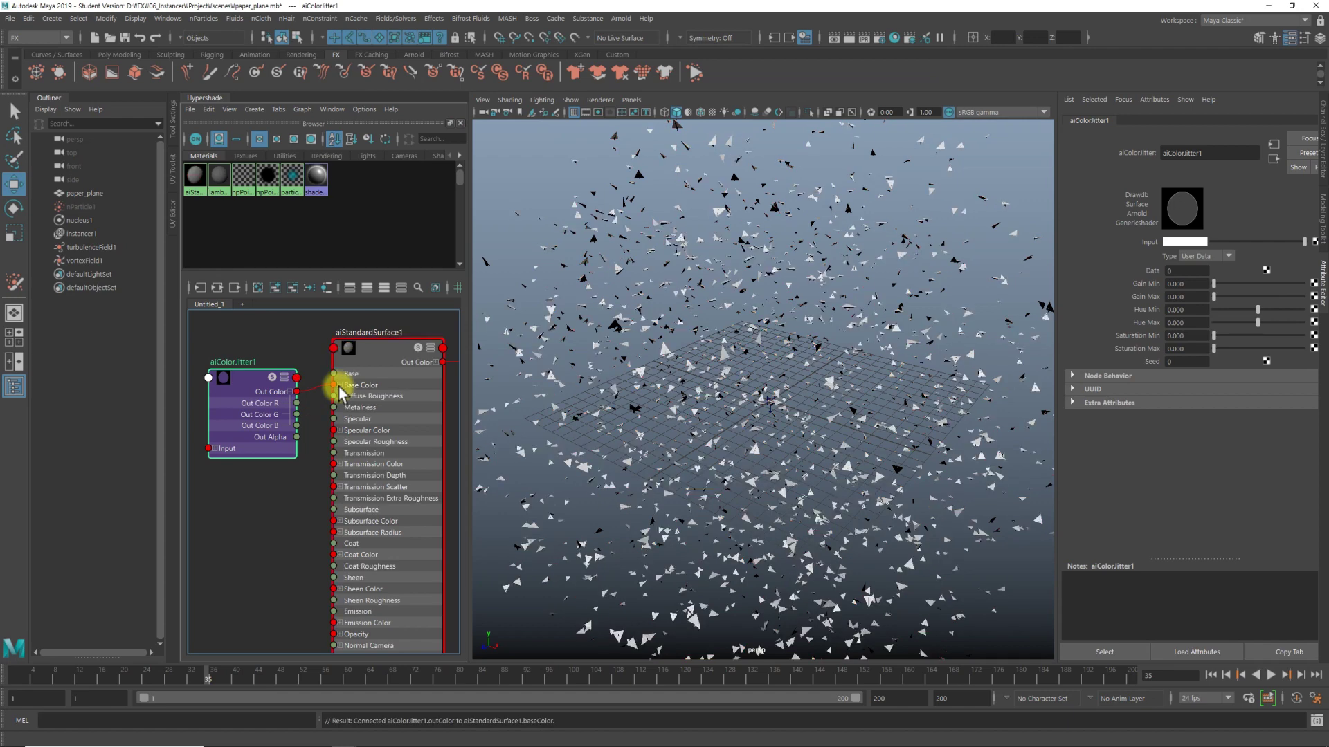
left_click(384, 344)
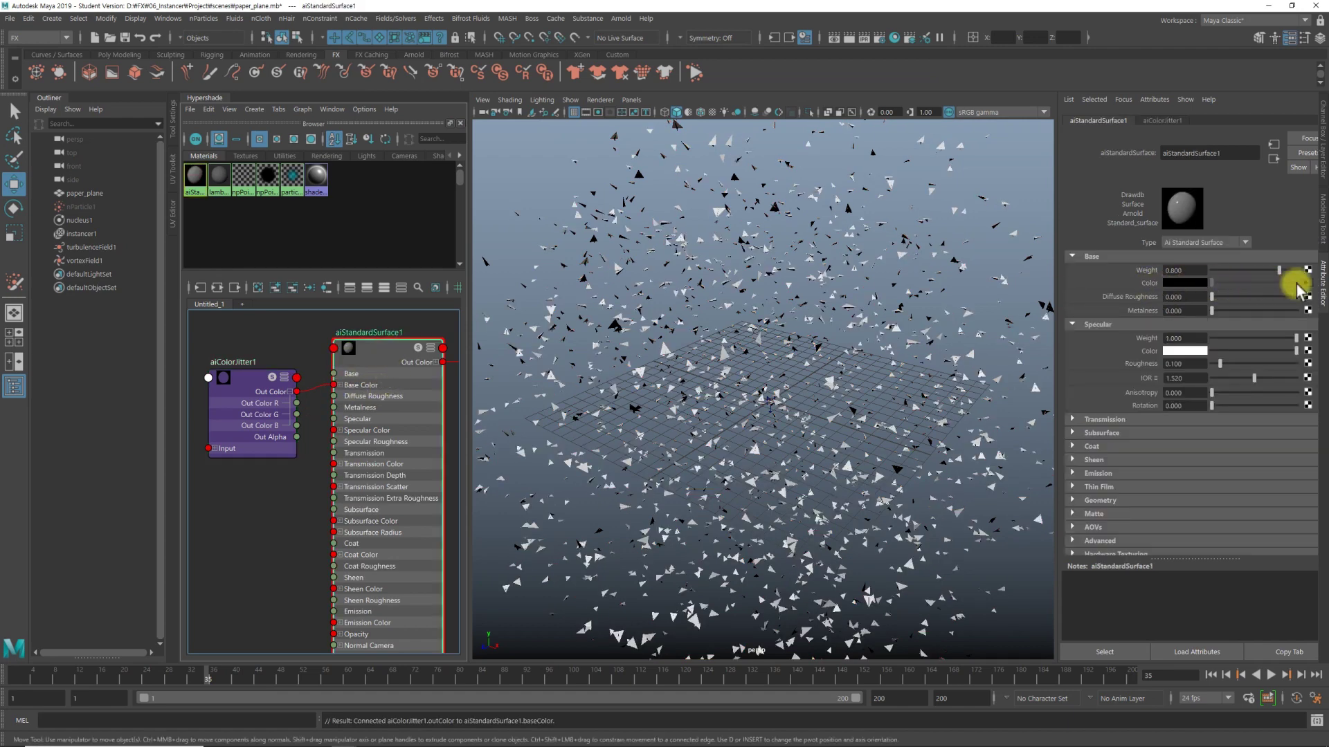
Set aiColorJitter1's Type to Object in the Attribute Editor
left_click(238, 381)
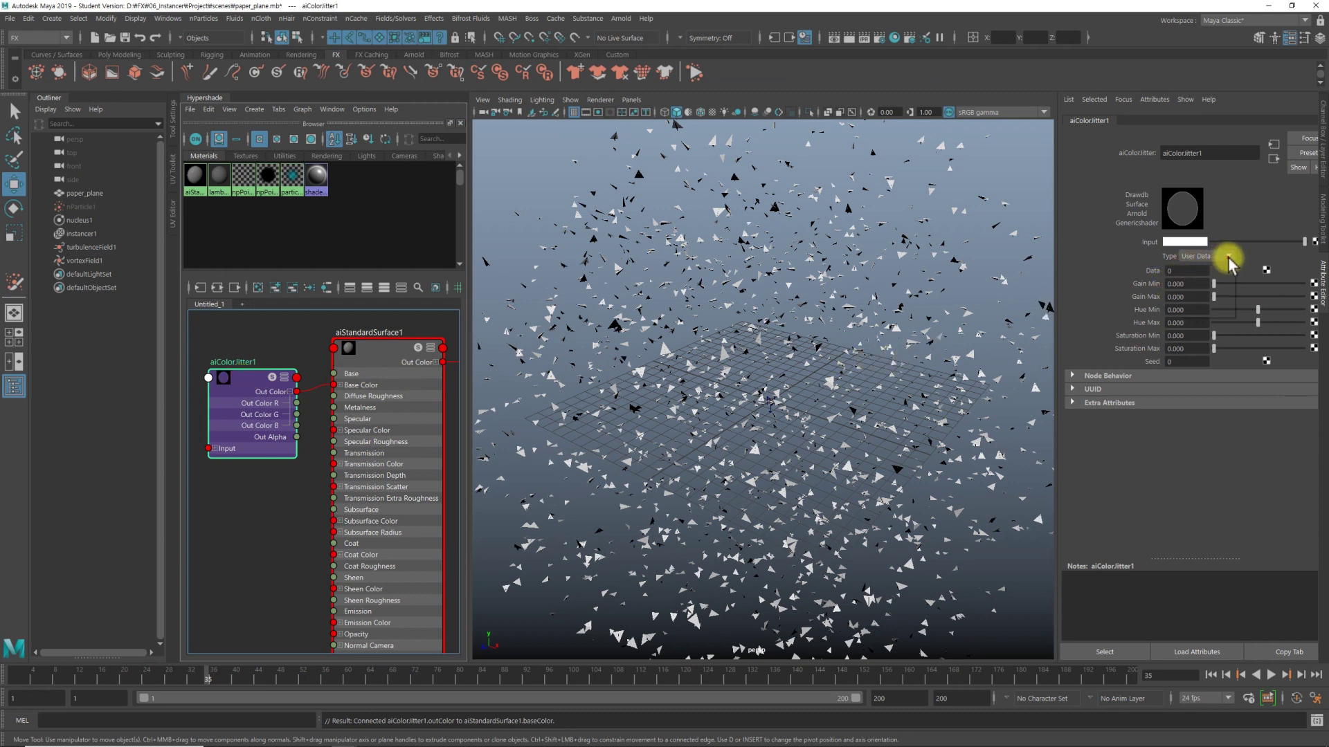
left_click(1229, 256)
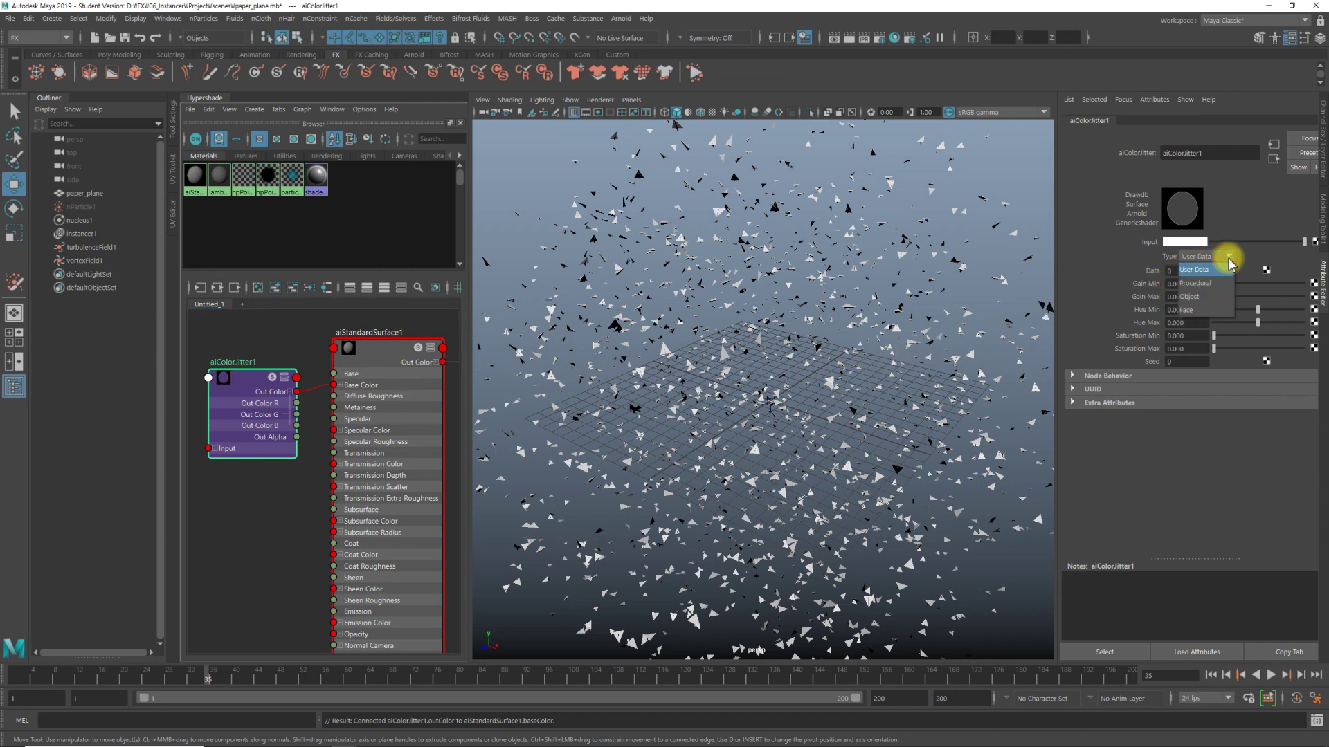
left_click(1216, 299)
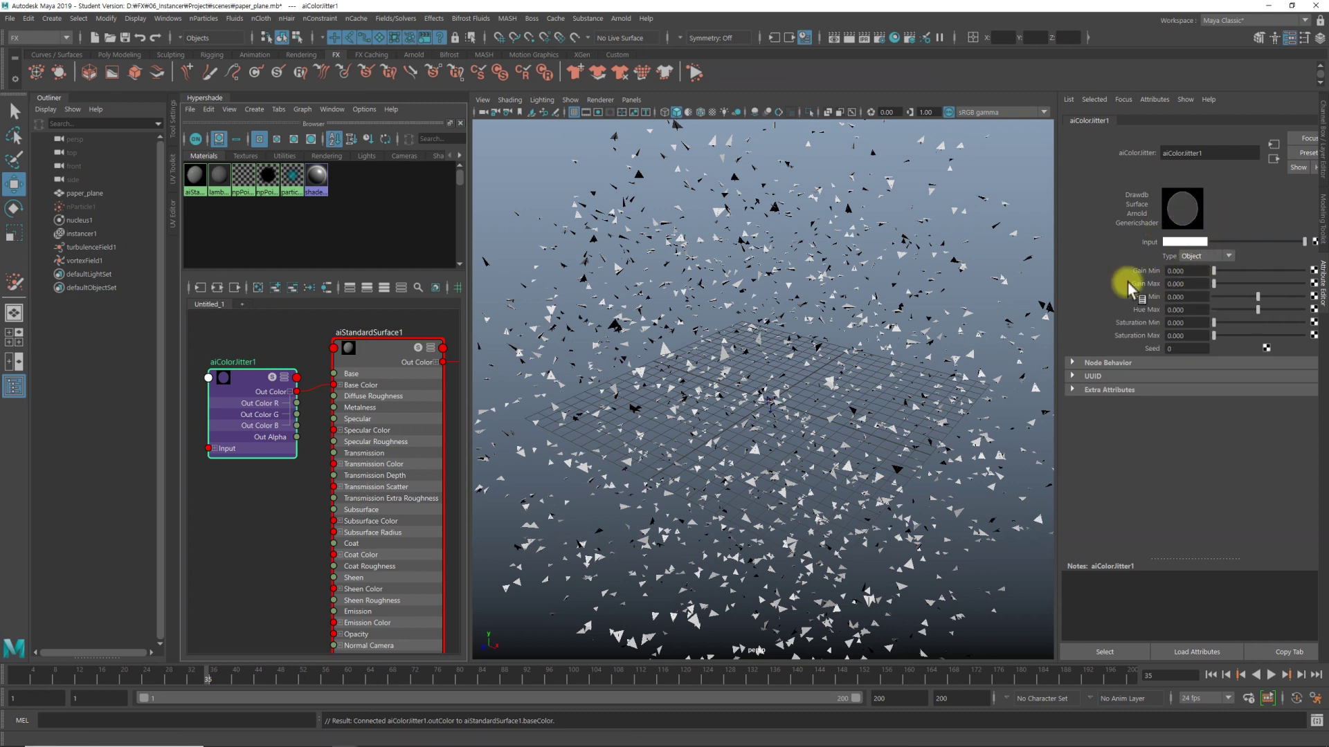
right_click_drag(885, 414, 887, 400, "alt")
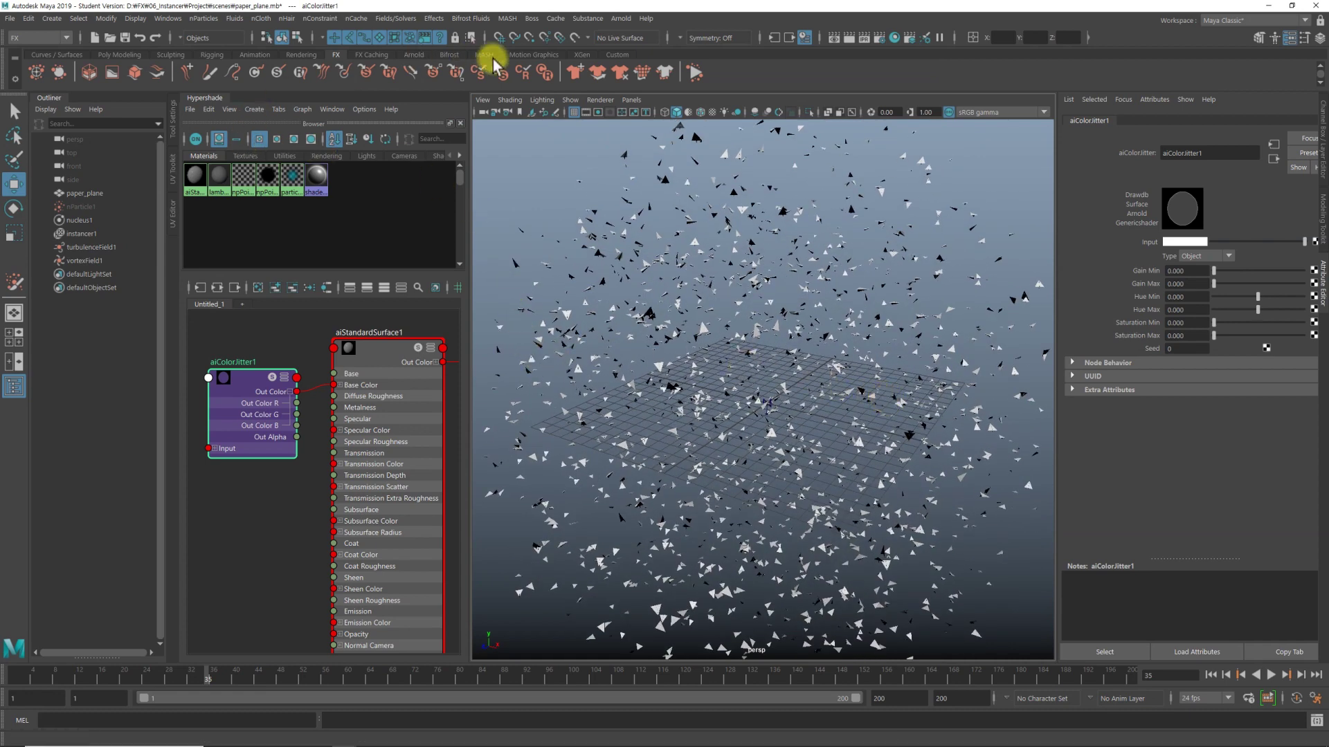
left_click(620, 18)
Open the Arnold RenderView and collapse Hypershade and Outliner into side tabs, zooming the viewport out
left_click(692, 61)
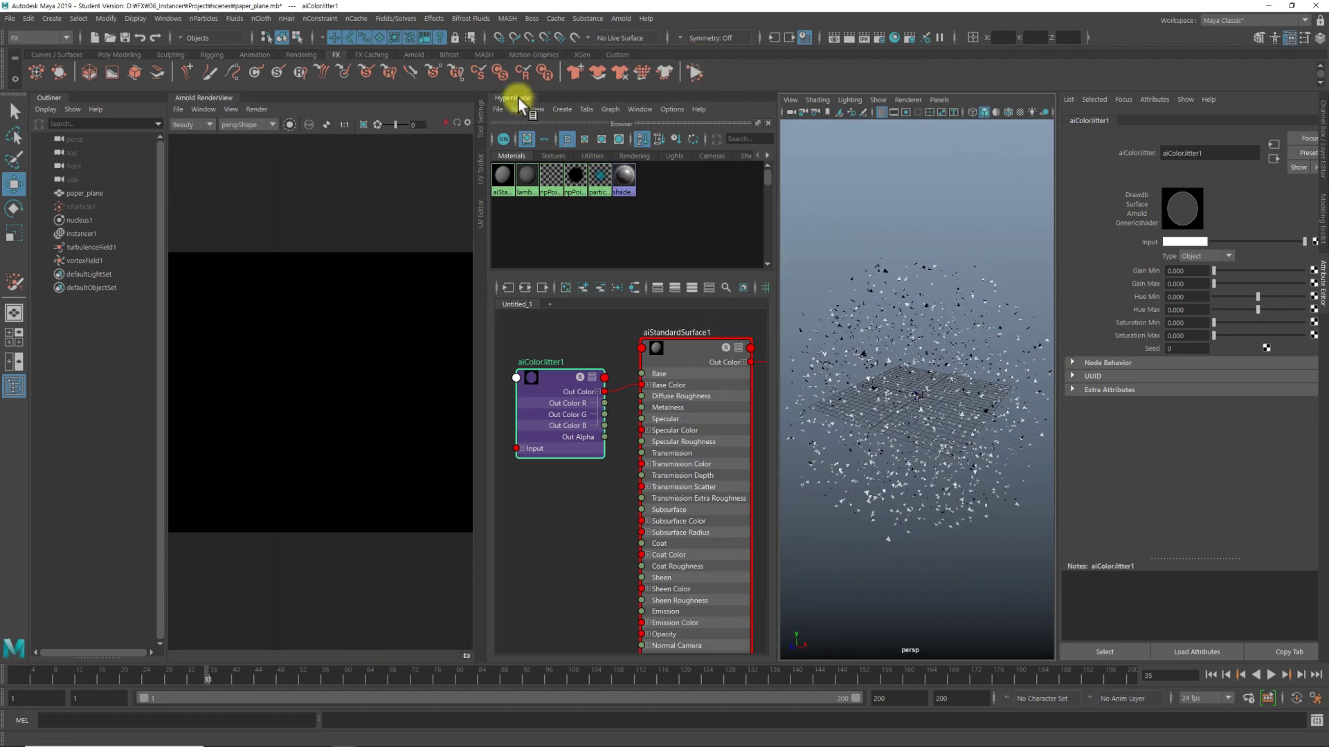
left_click(519, 100)
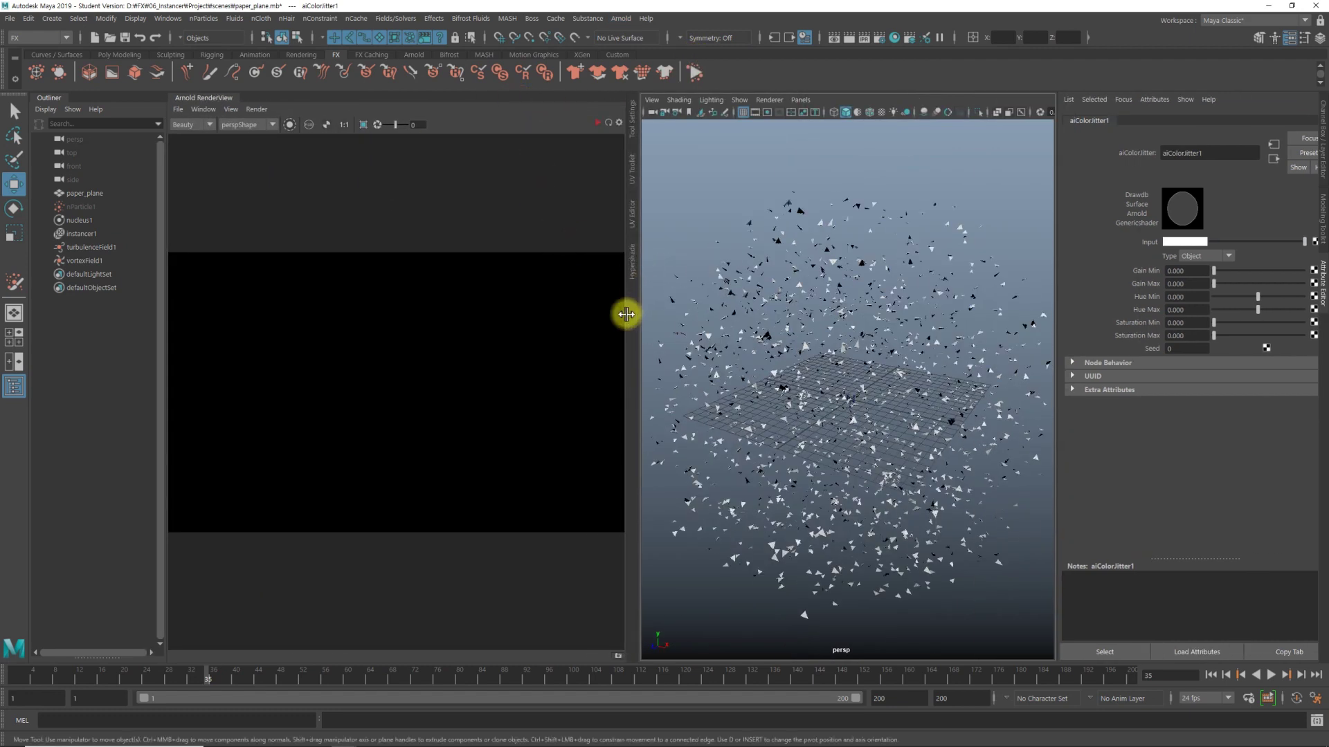
left_click(49, 97)
right_click_drag(922, 326, 819, 261, "alt")
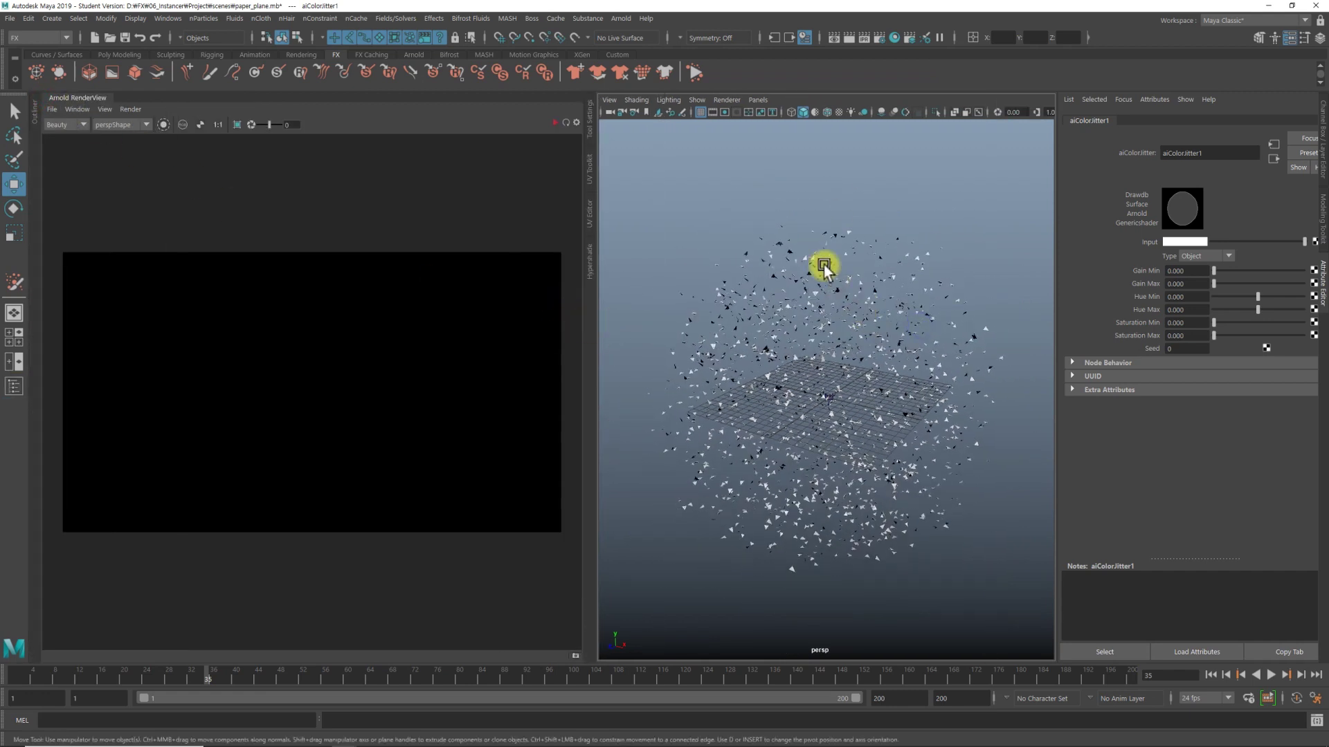
left_click(622, 22)
mouse_move(636, 86)
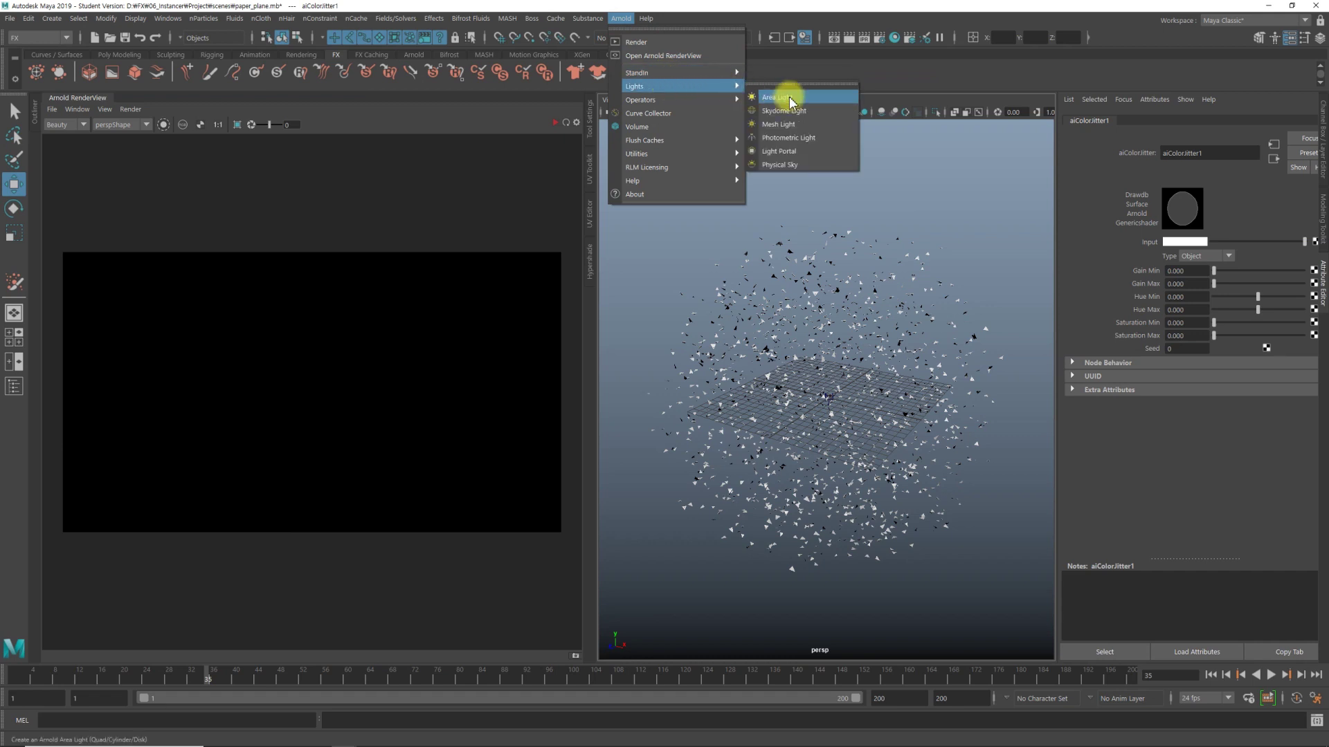
Add an Arnold Physical Sky dome light and render a first preview of the paper planes
left_click(803, 171)
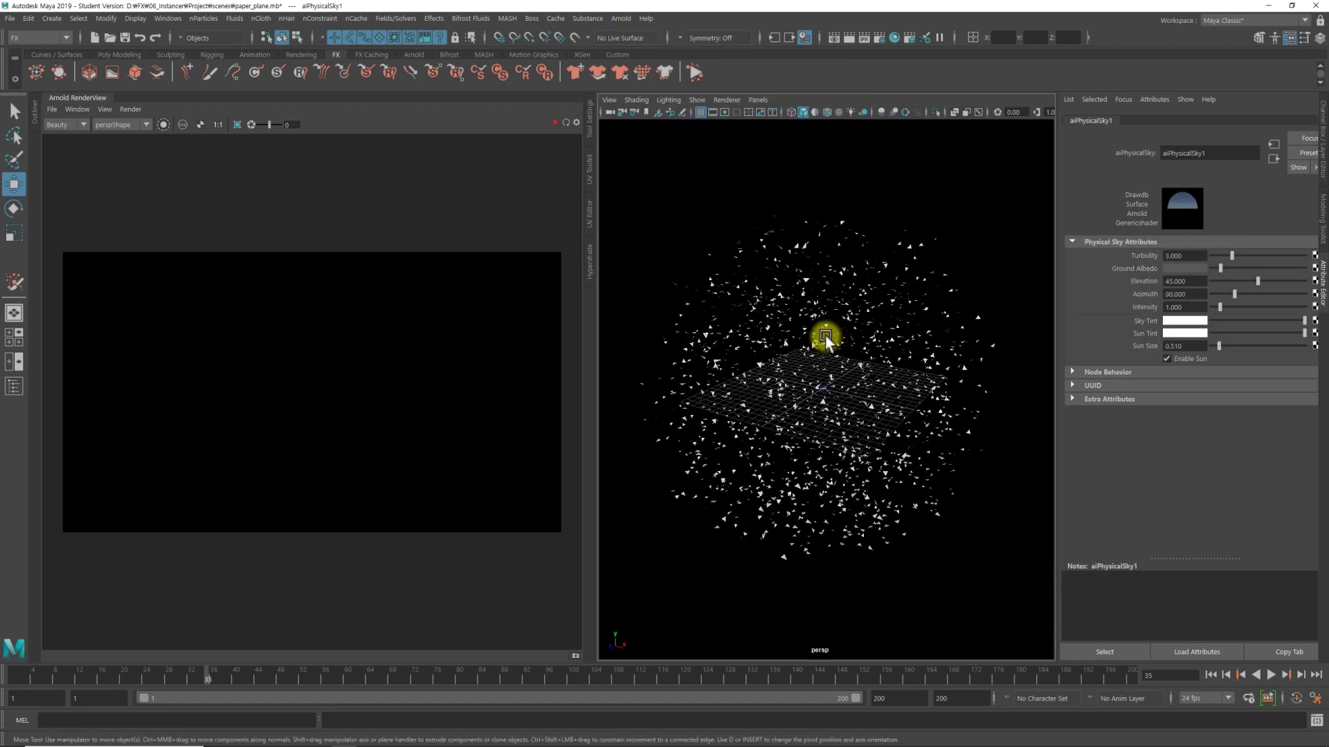
scroll(825, 337, "up", 3)
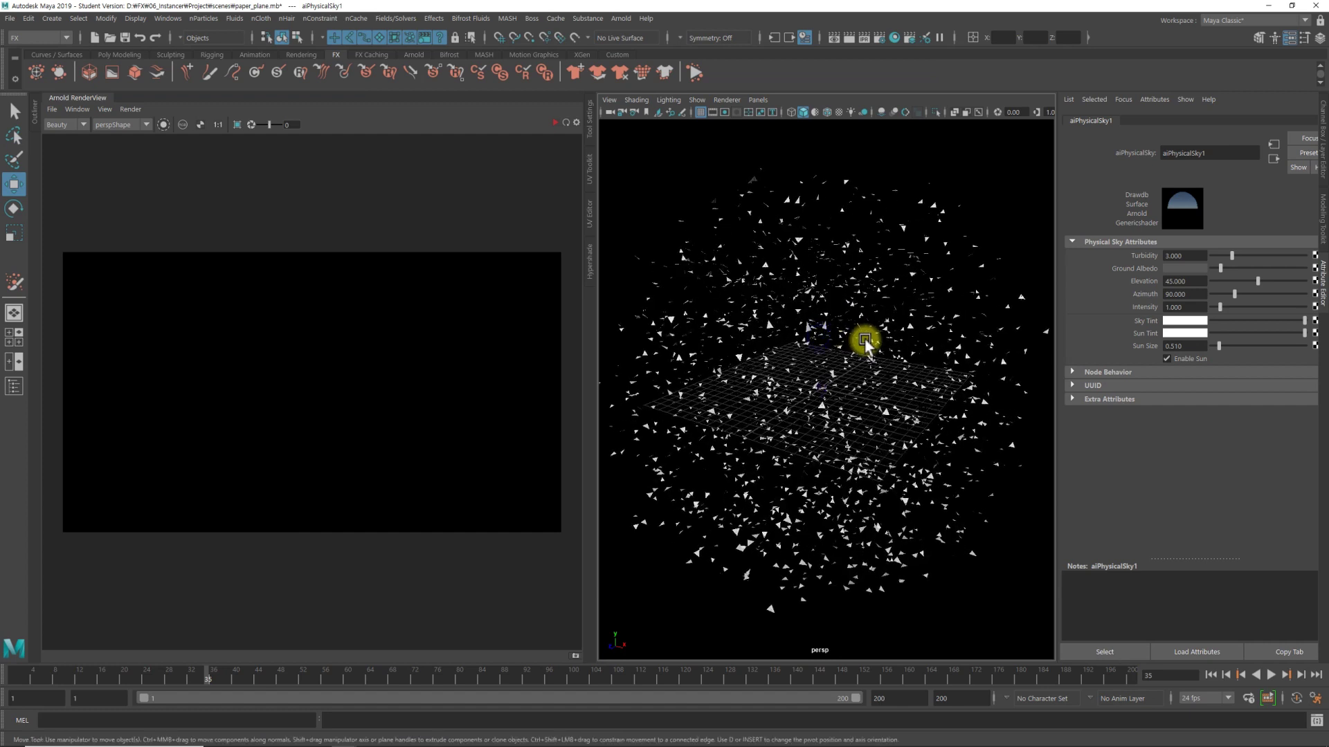
left_click(566, 123)
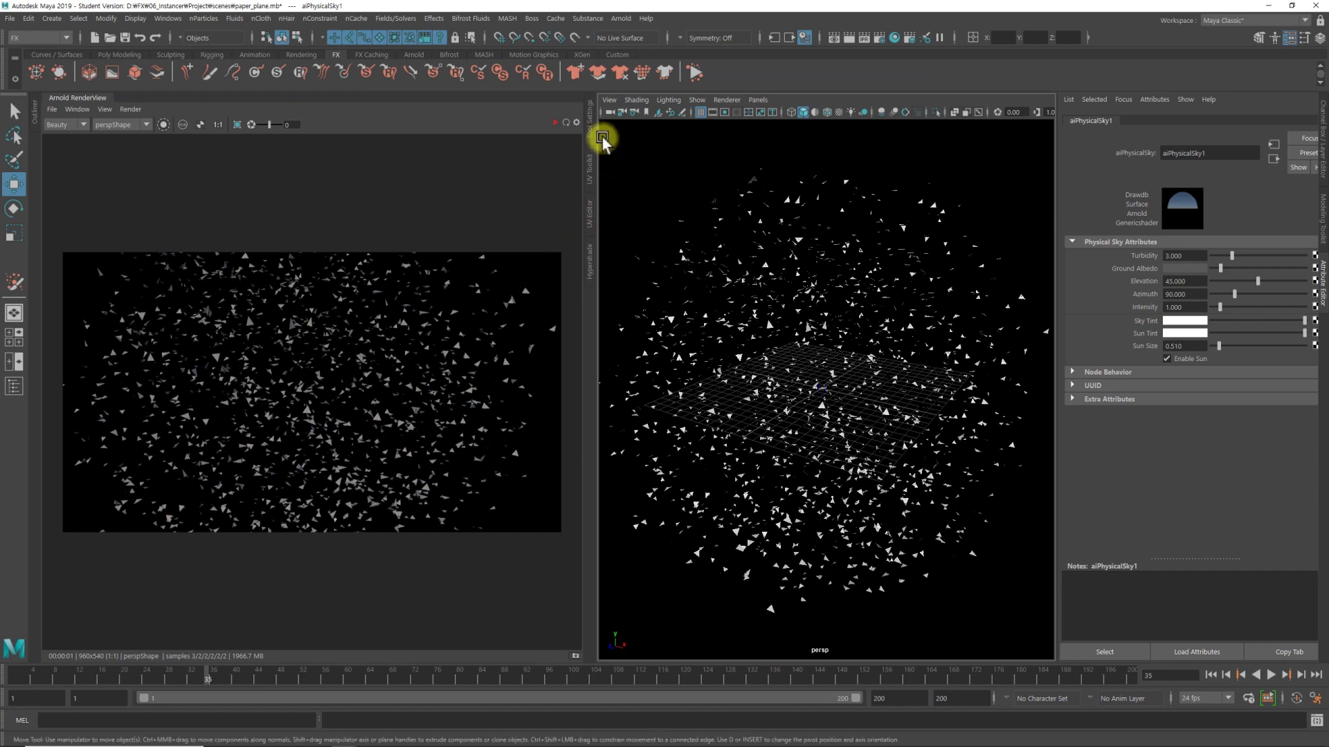
Reselect aiColorJitter1 from the Hypershade, undo a stray selection, and widen the viewport beside the render
left_click(590, 266)
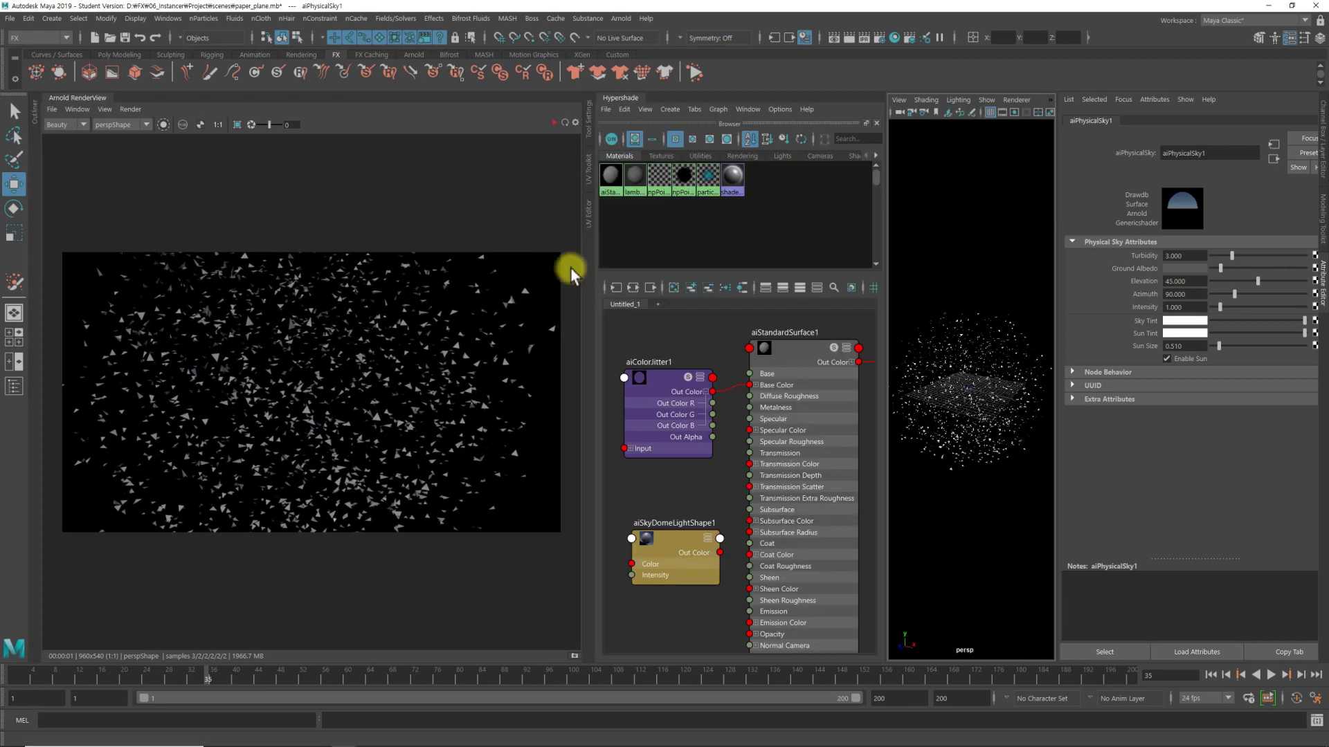
left_click(653, 374)
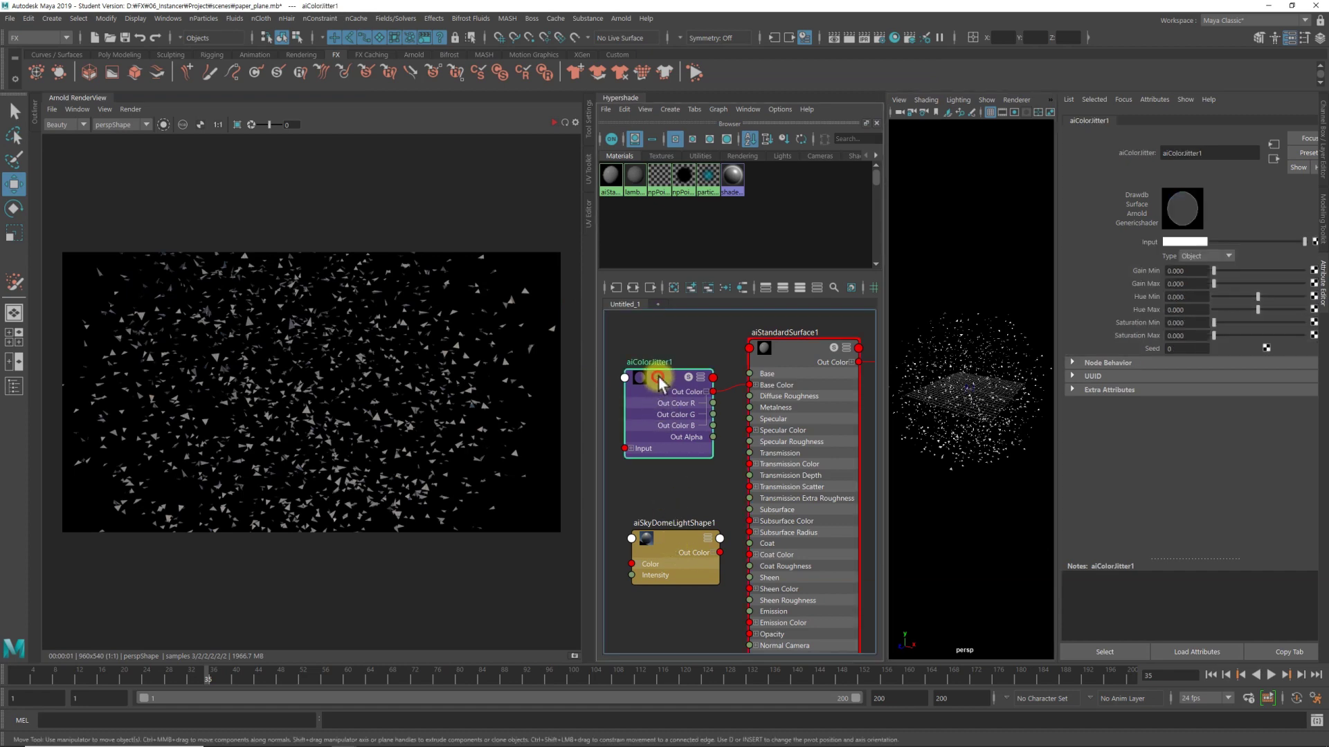
left_click(621, 97)
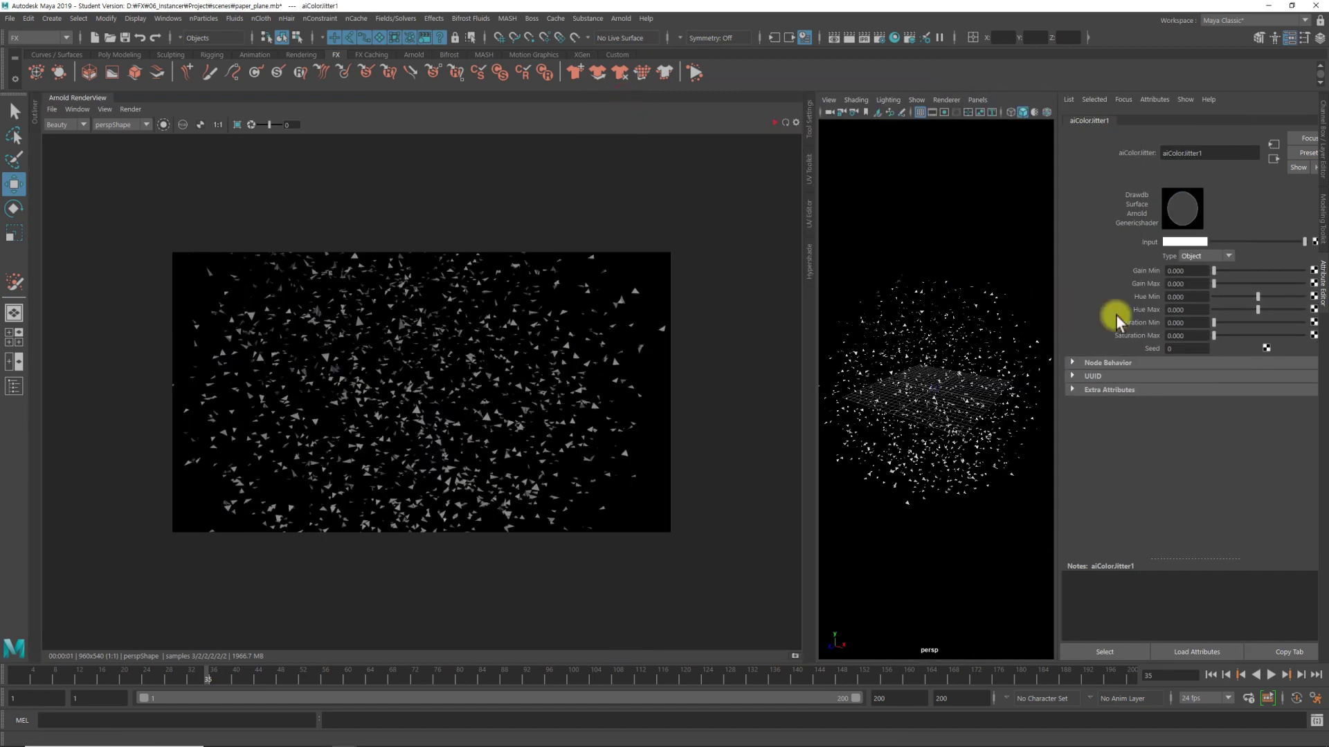
left_click(819, 330)
key("ctrl+z")
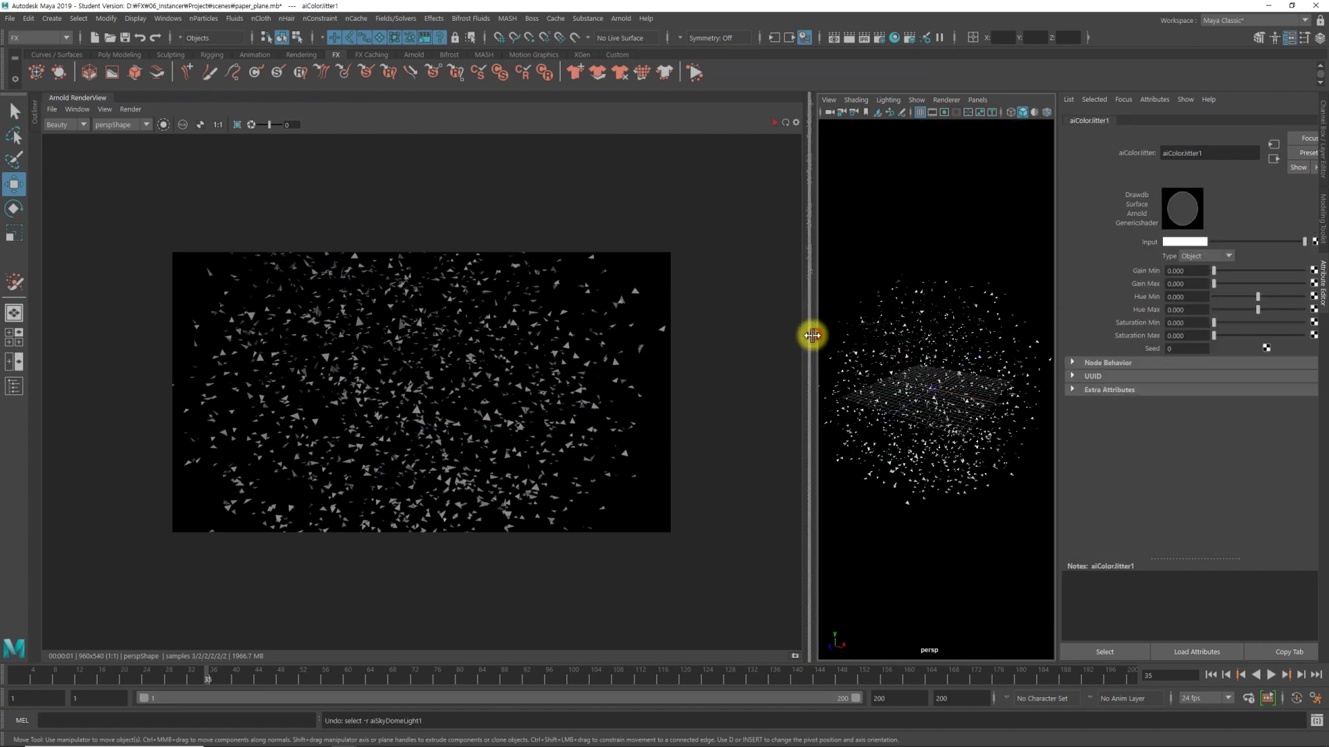
left_click_drag(815, 335, 588, 336)
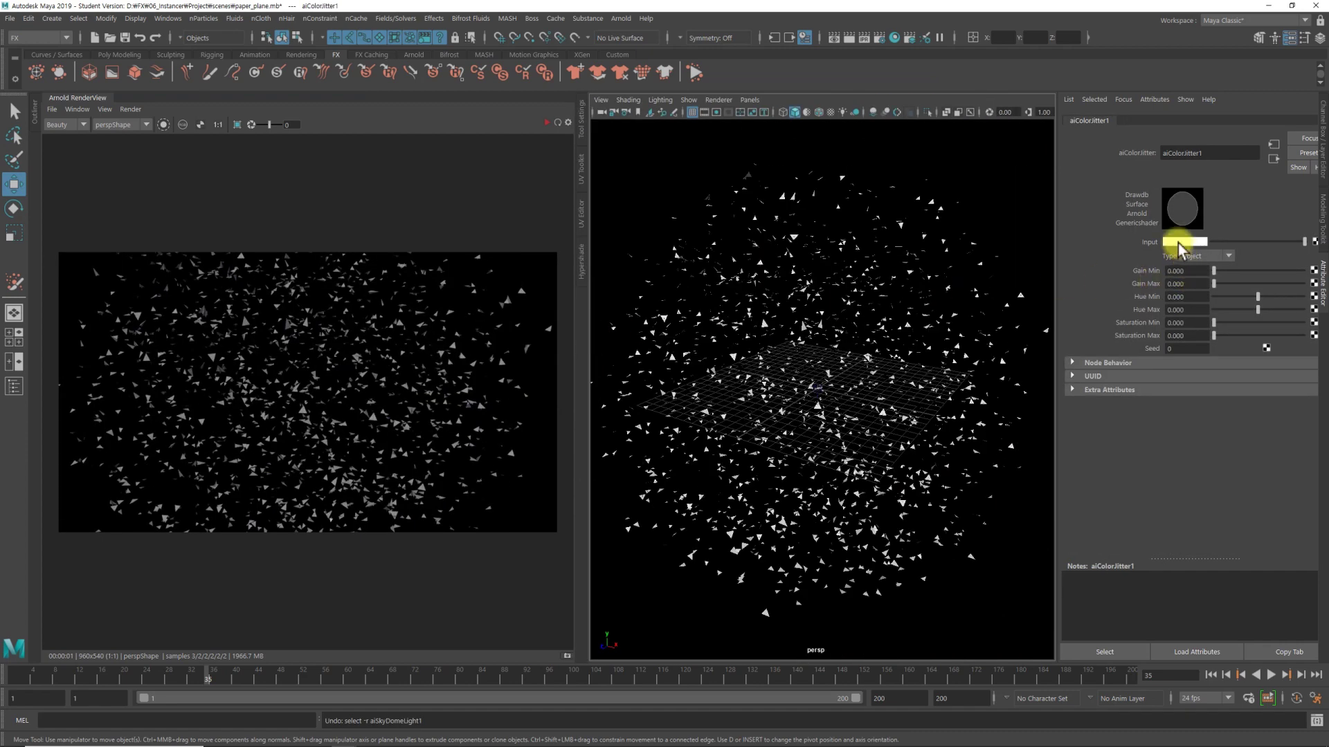
Set the colour jitter Input colour to green and start live interactive Arnold rendering
left_click(1179, 242)
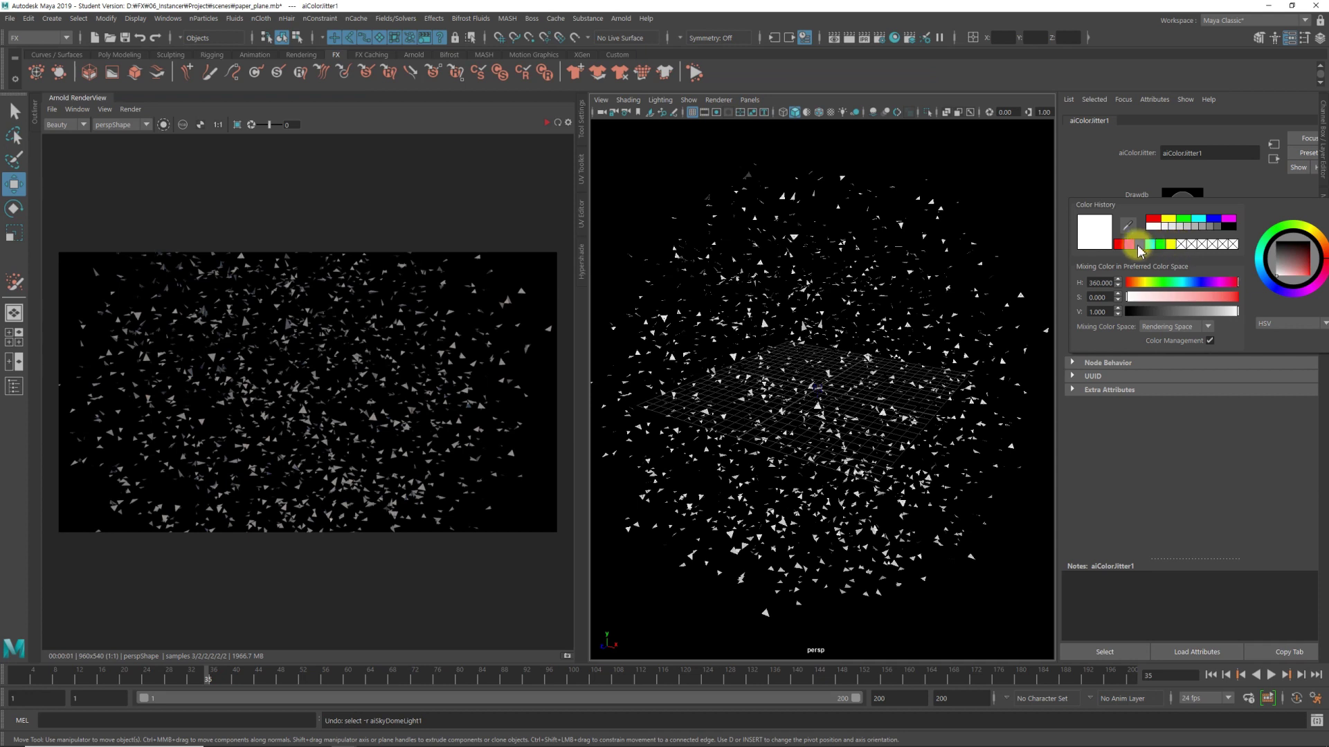
left_click(1160, 244)
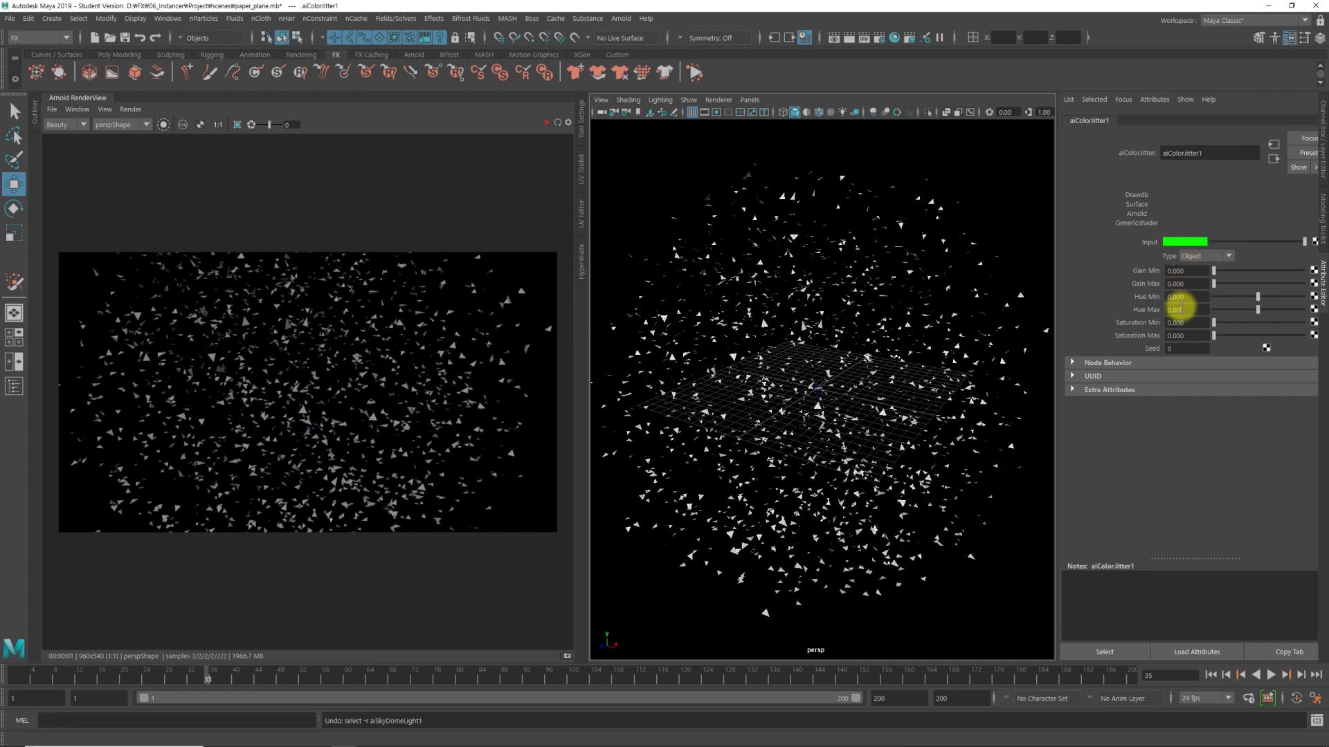
left_click_drag(1256, 297, 1257, 299)
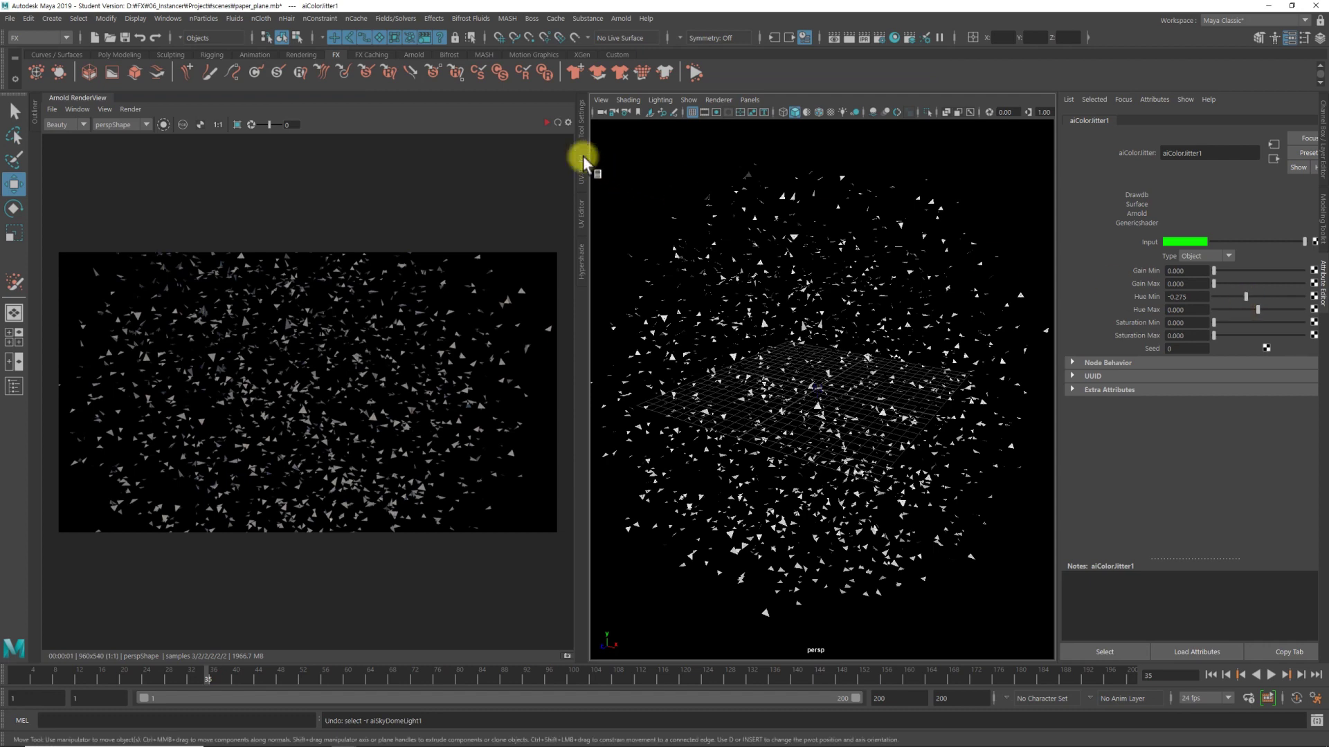
left_click(547, 122)
Set aiColorJitter1 Hue Min to -0.35 and Hue Max to 0.35, then move the camera closer
mouse_move(1247, 296)
left_mouse_down()
mouse_move(1236, 301)
mouse_move(1277, 310)
left_mouse_up()
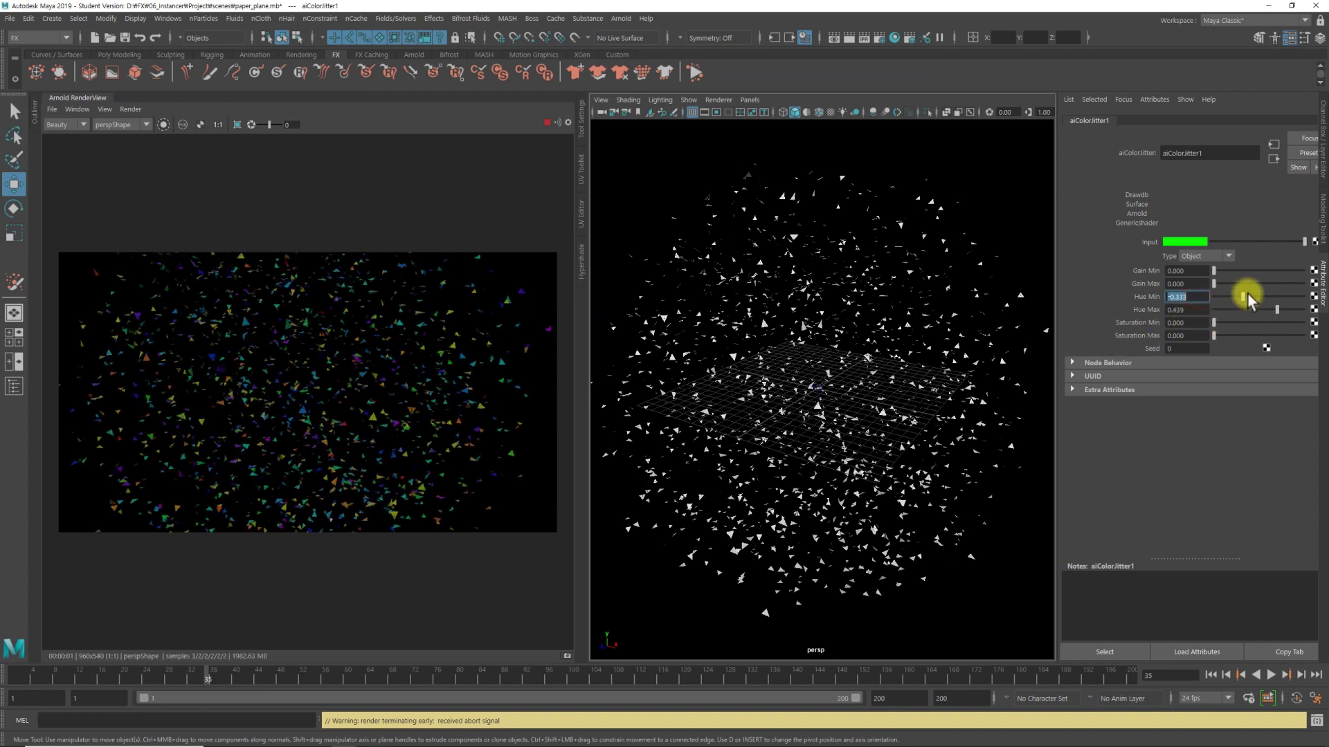
type("-0.3")
type("50")
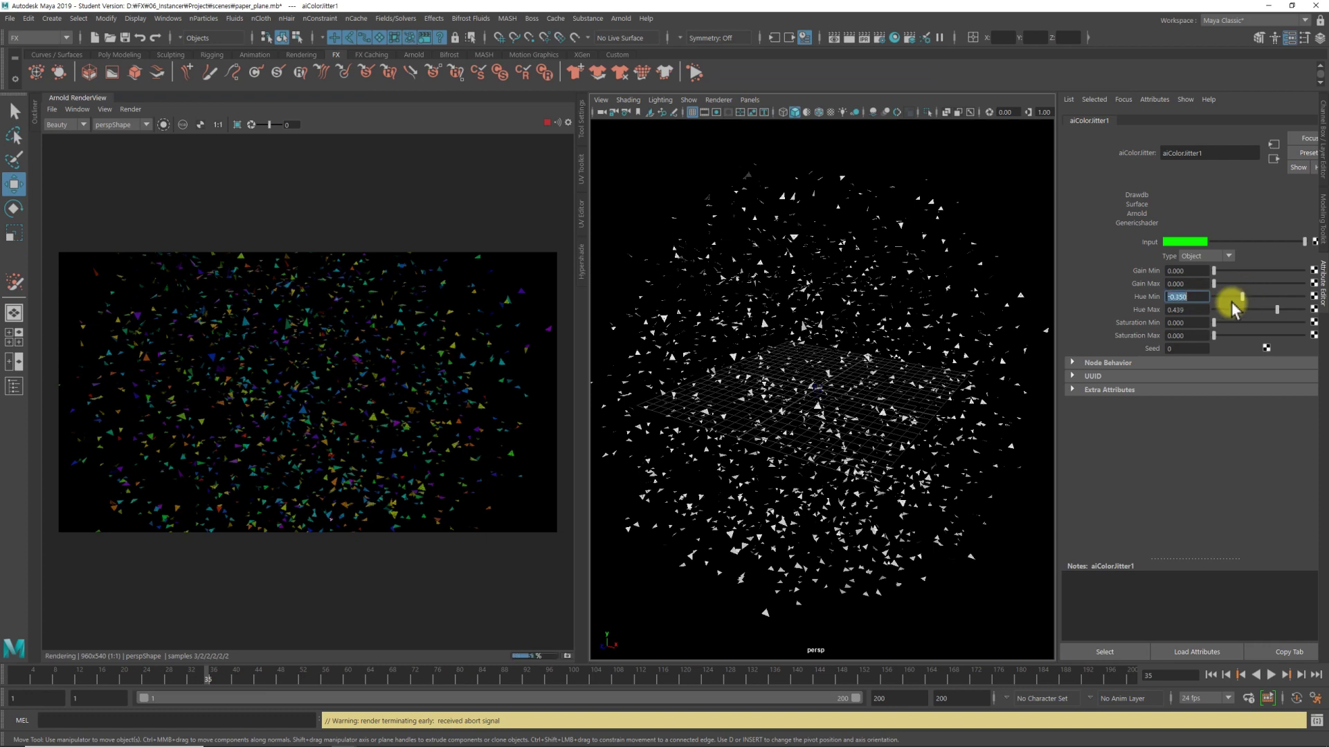
key("Tab")
type("5")
key("Return")
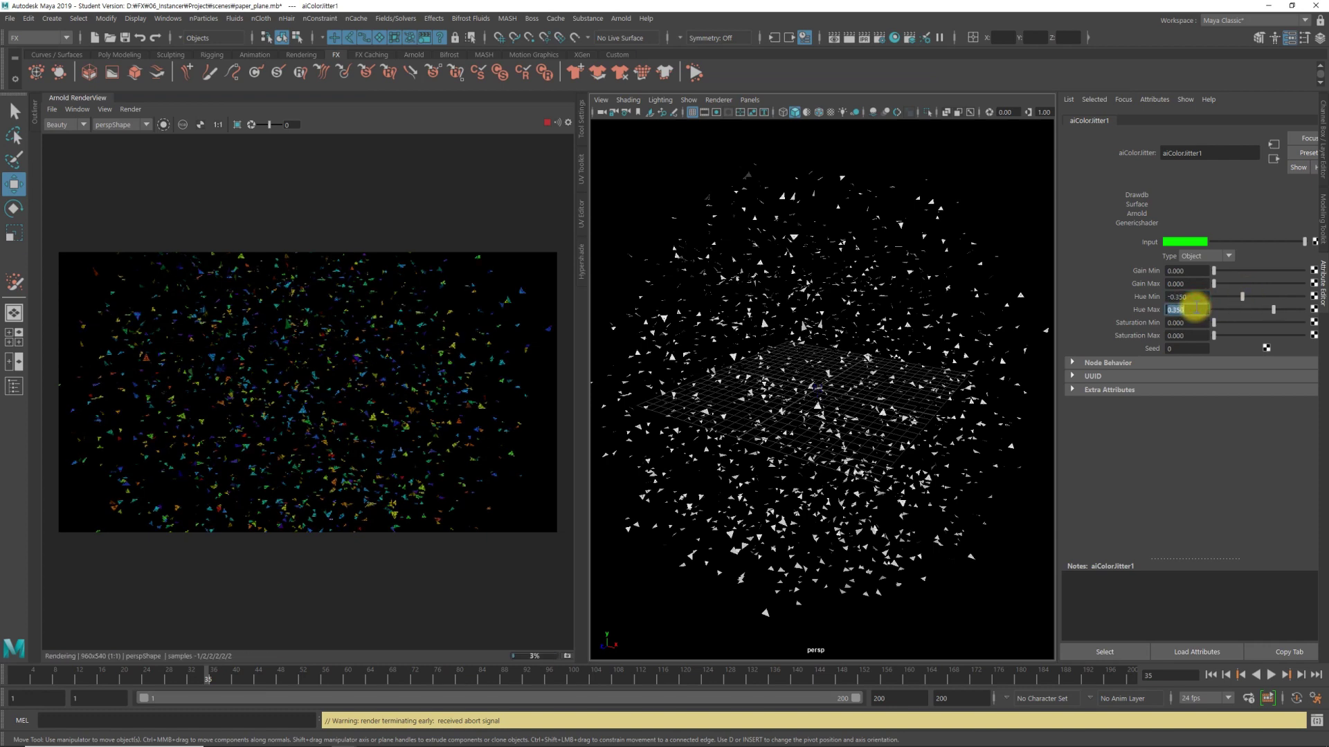
mouse_move(768, 398)
right_mouse_down("alt")
mouse_move(879, 417)
mouse_move(884, 406)
right_mouse_up("alt")
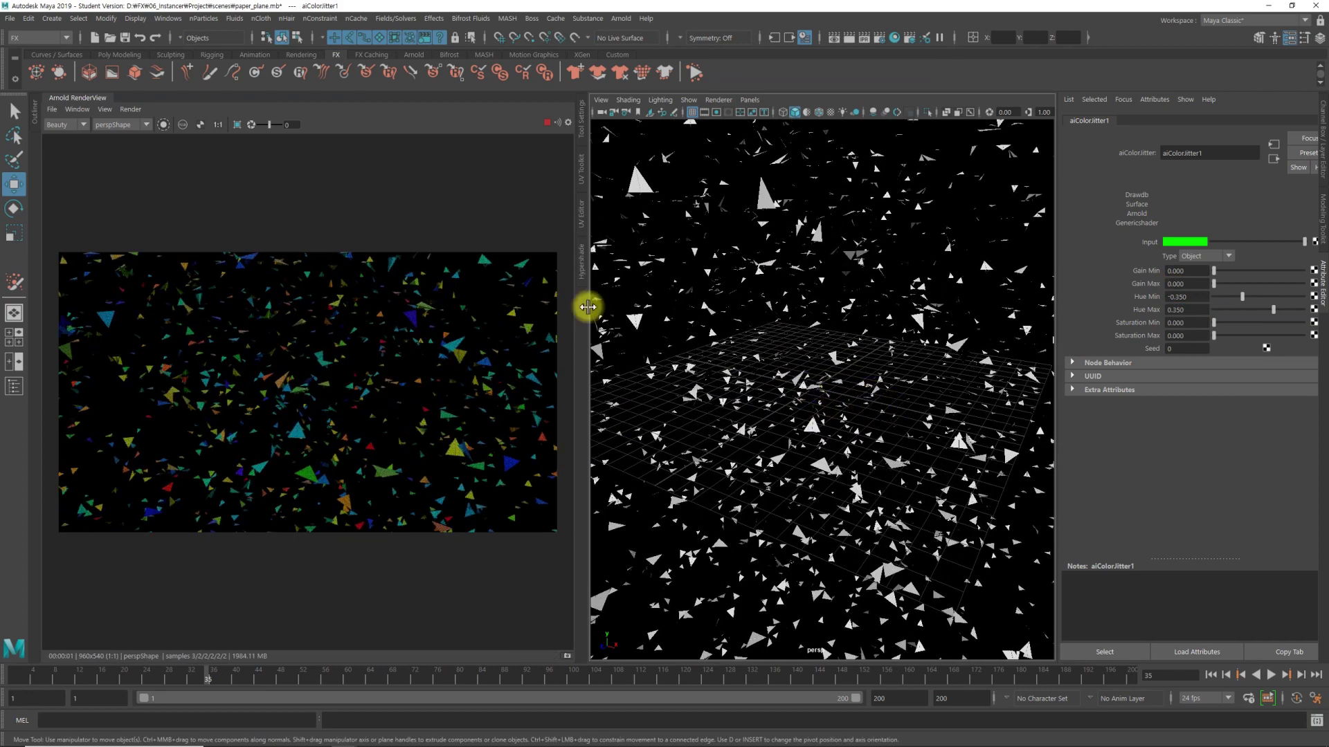
Select aiSkyDomeLight1 in the Outliner and open its connected aiPhysicalSky1 attributes
left_click(34, 110)
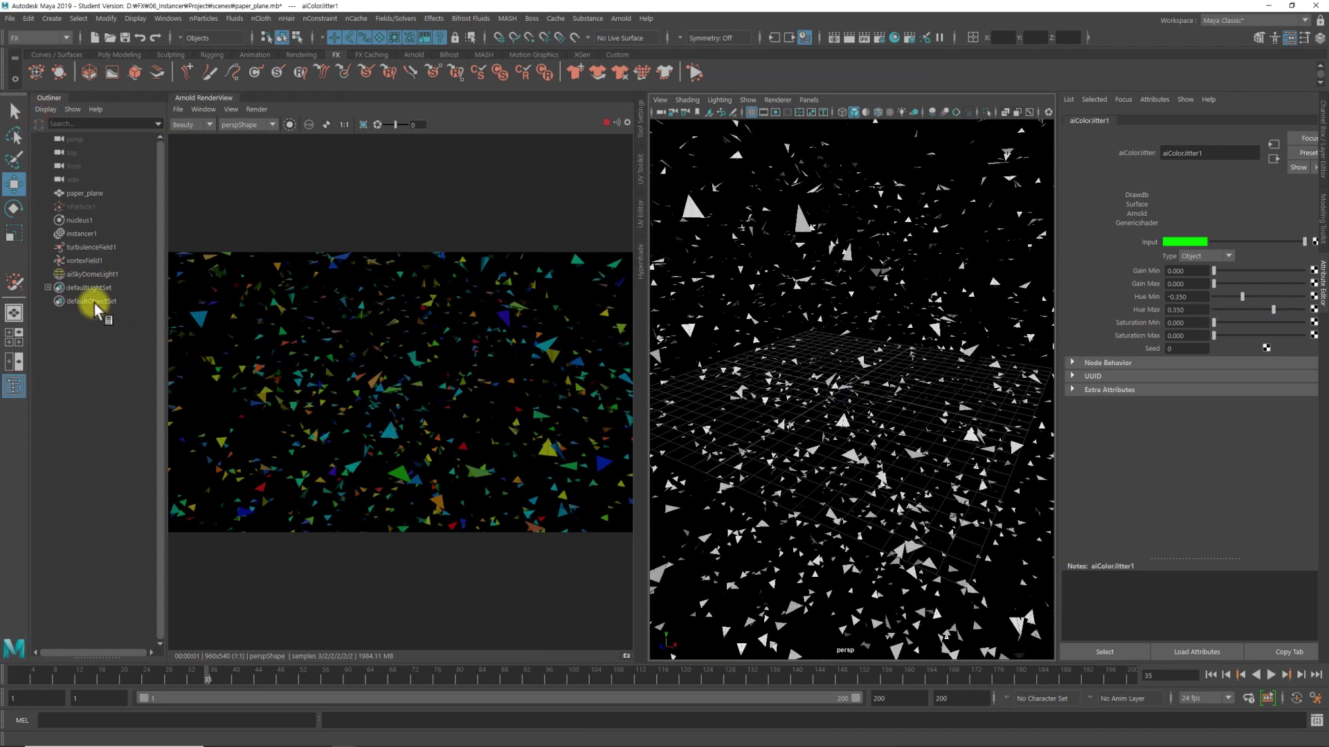
left_click(88, 276)
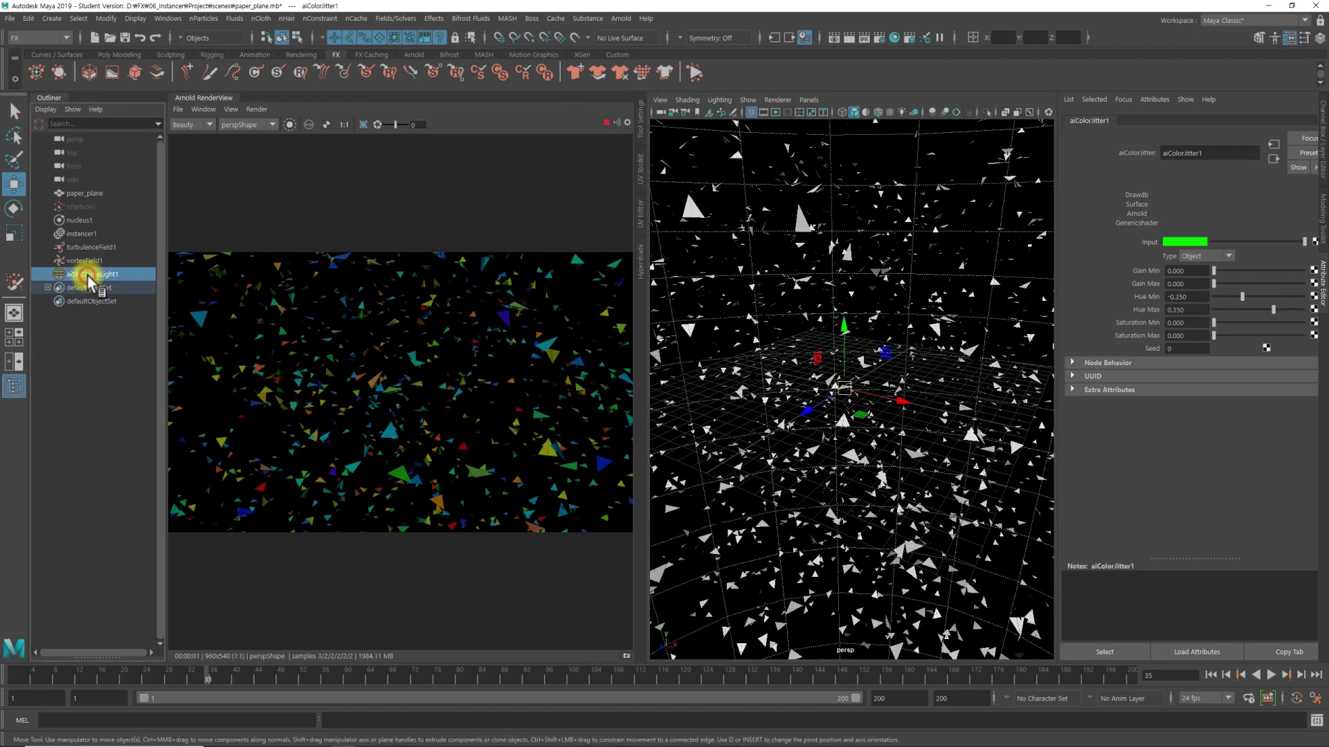
mouse_move(943, 401)
left_mouse_down()
mouse_move(822, 386)
mouse_move(891, 381)
mouse_move(914, 416)
mouse_move(905, 439)
mouse_move(957, 432)
left_mouse_up()
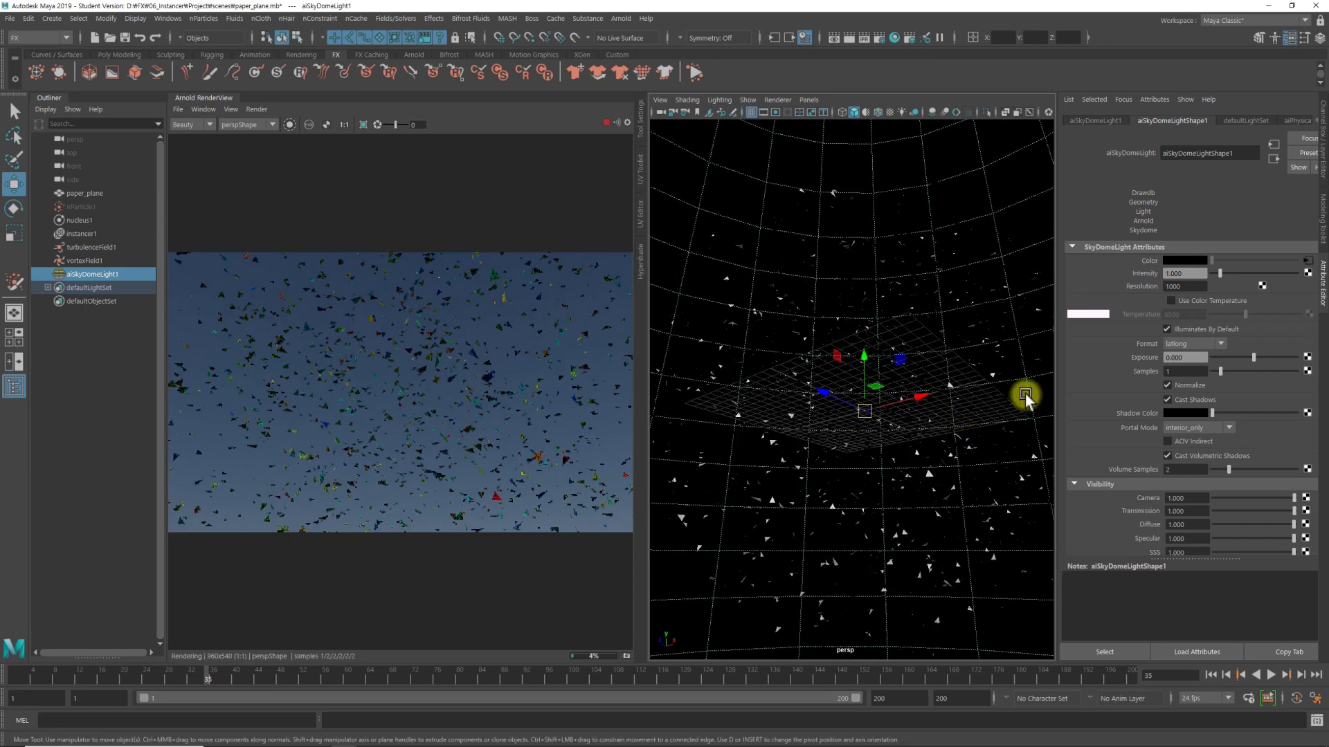
left_click(1308, 261)
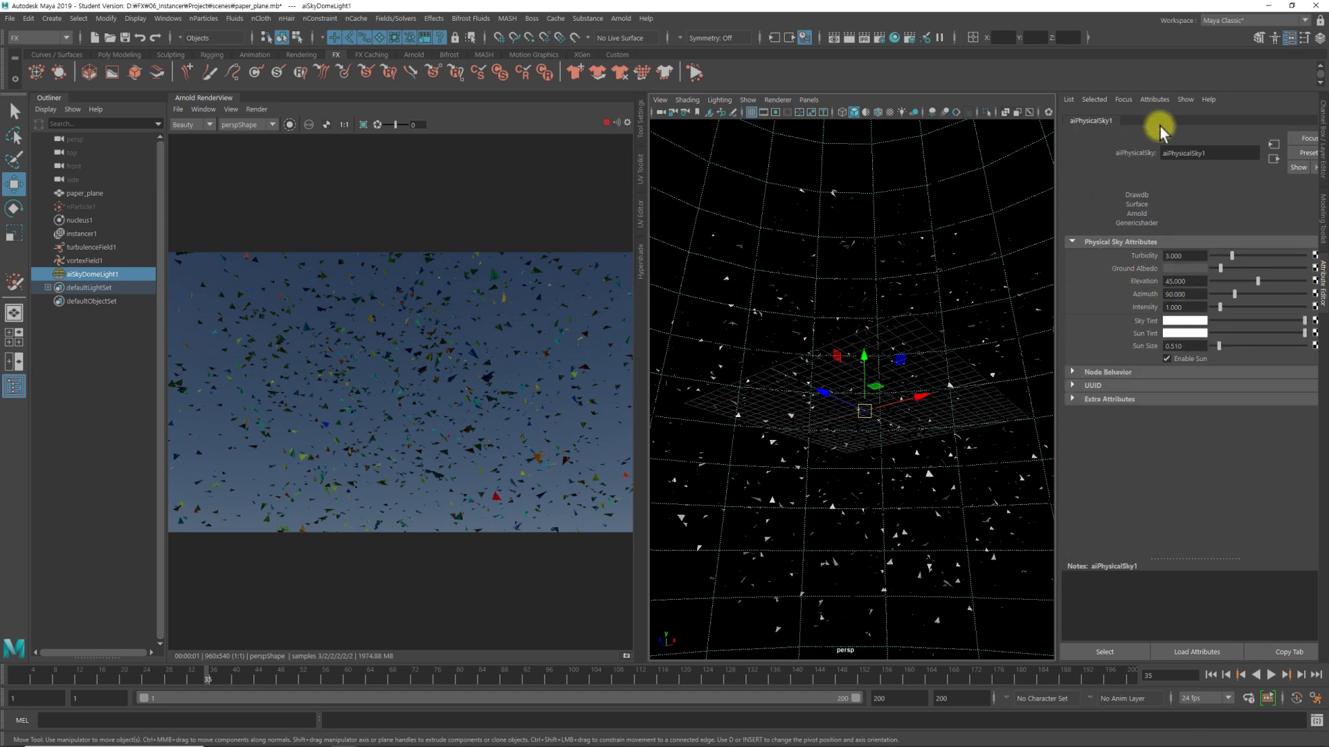
Give aiPhysicalSky1 a white Ground Albedo, Elevation 90 and Turbidity 1
left_click(1199, 270)
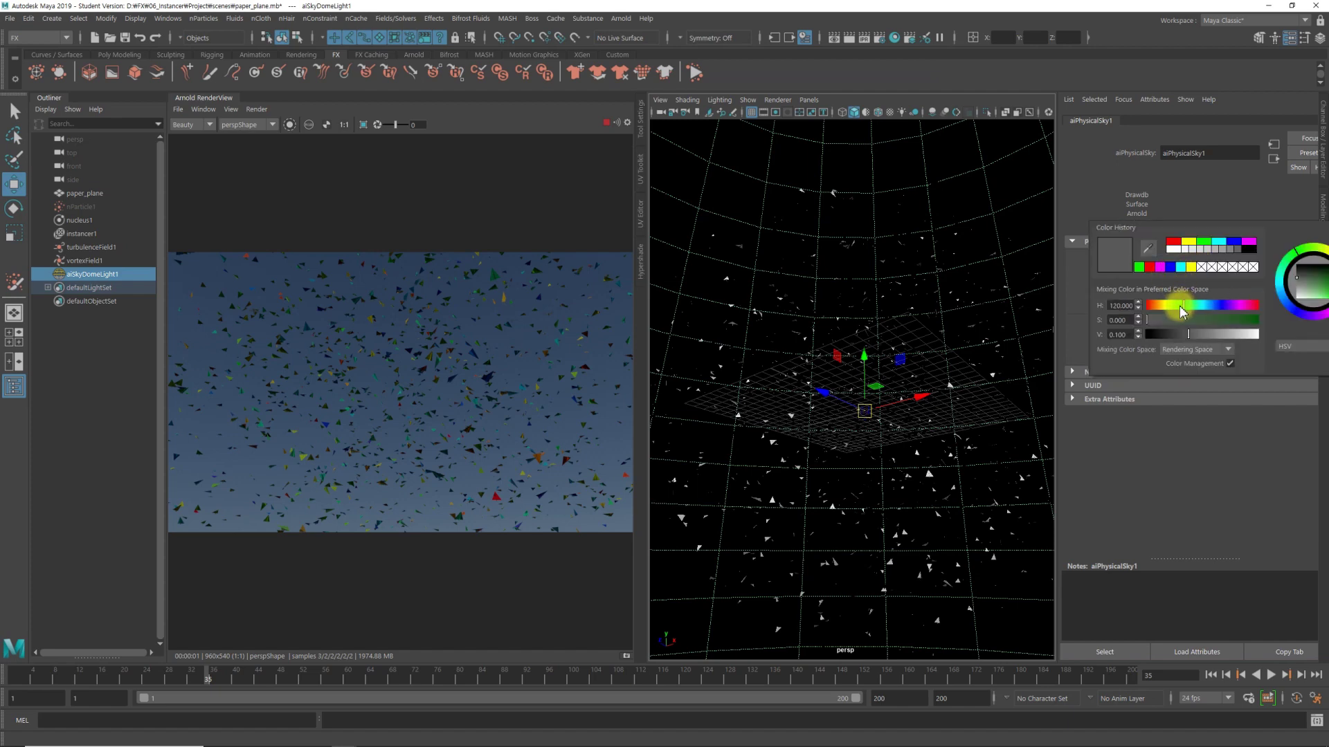
left_click_drag(1181, 311, 1258, 339)
left_click(442, 397)
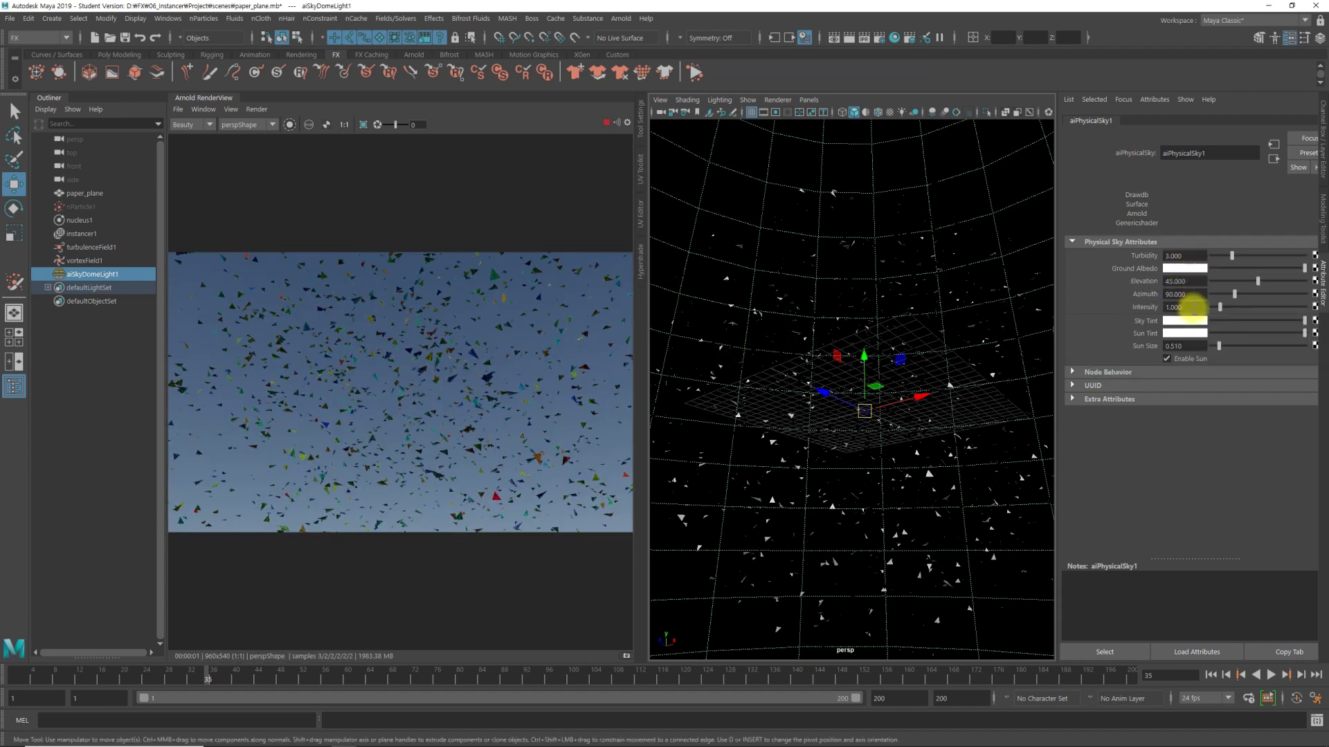
left_click_drag(1258, 280, 1321, 290)
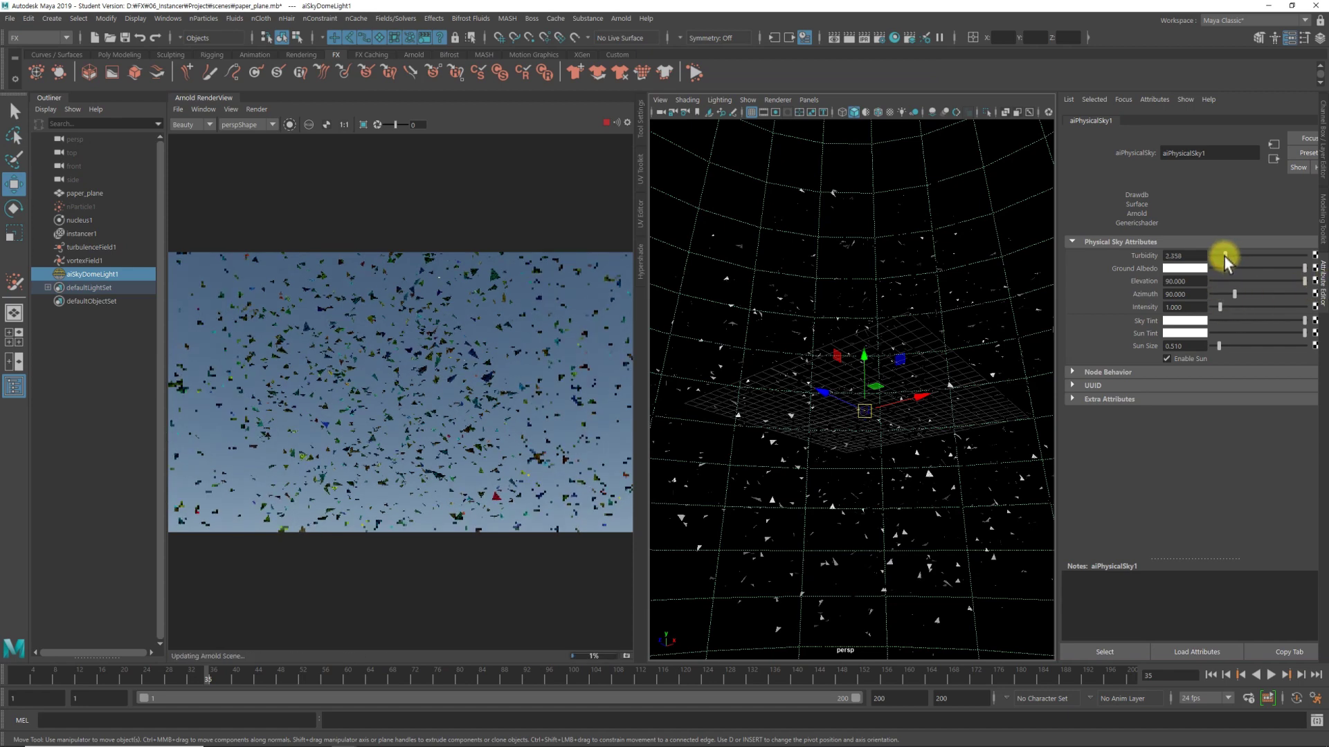
mouse_move(1230, 258)
left_mouse_down()
mouse_move(1281, 263)
mouse_move(1194, 264)
left_mouse_up()
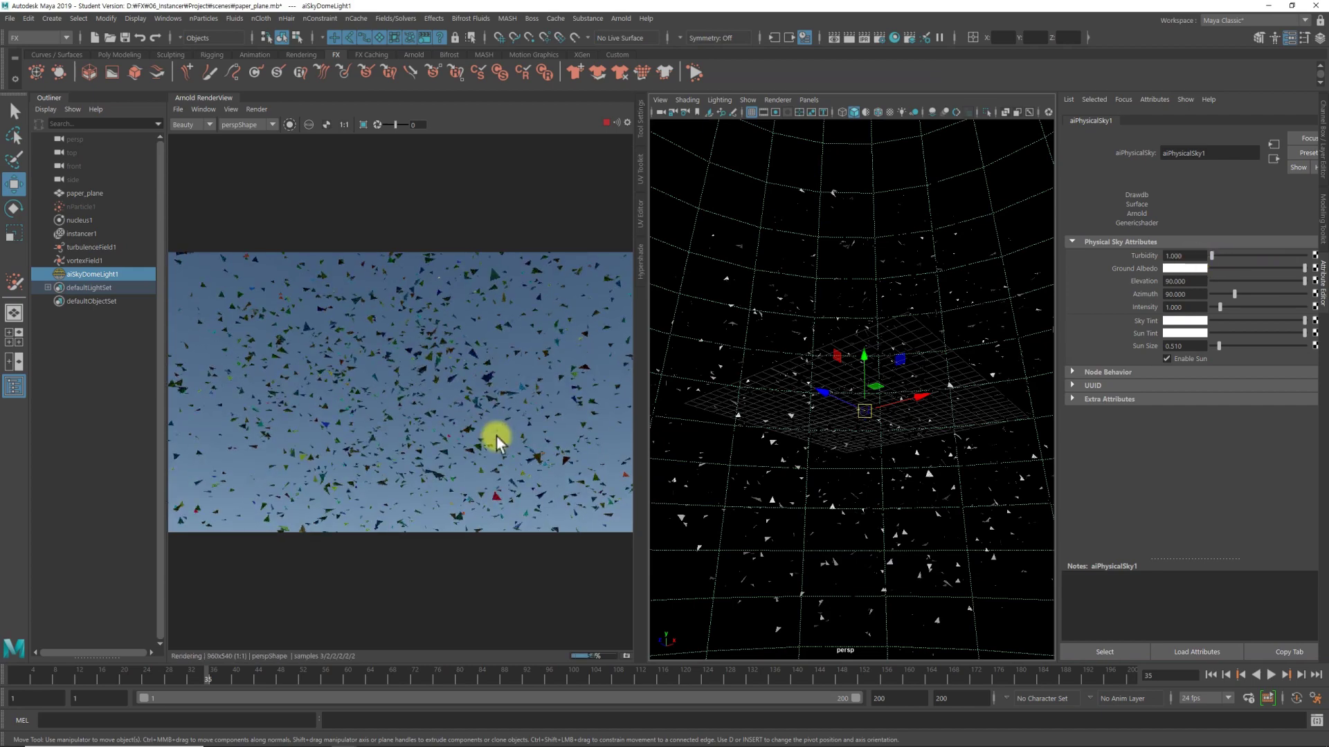
mouse_move(802, 362)
left_mouse_down("alt")
mouse_move(817, 394)
mouse_move(861, 387)
left_mouse_up("alt")
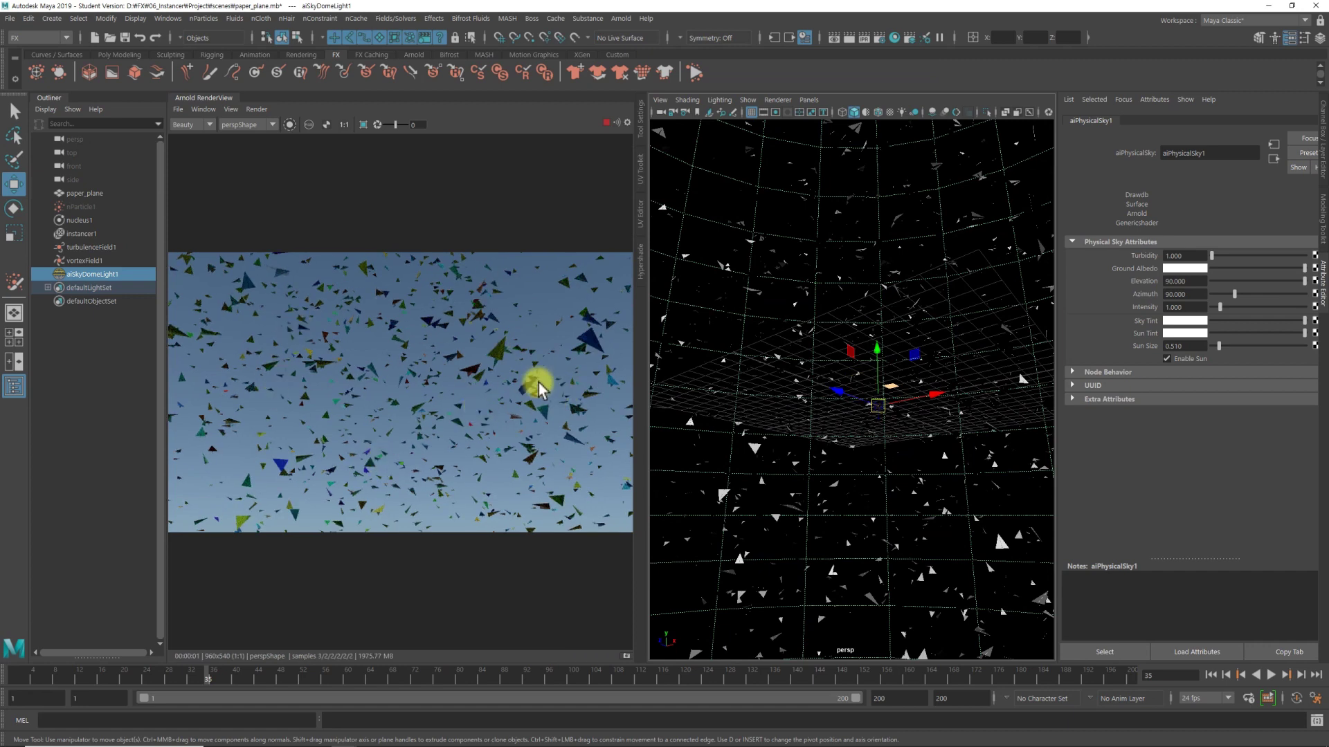
Open paper_plane's aiColorJitter1 through aiStandardSurface1 and raise Gain Max to 4.269
left_click(84, 194)
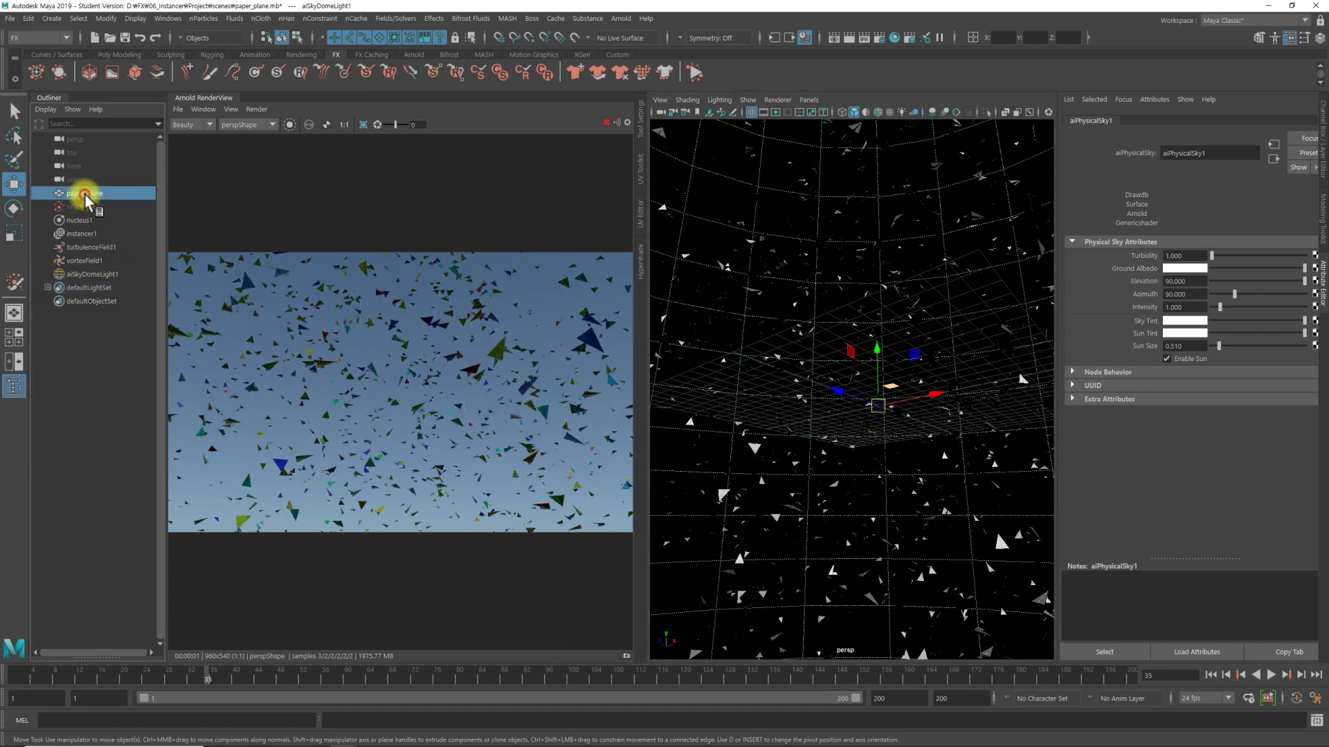
left_click(1231, 124)
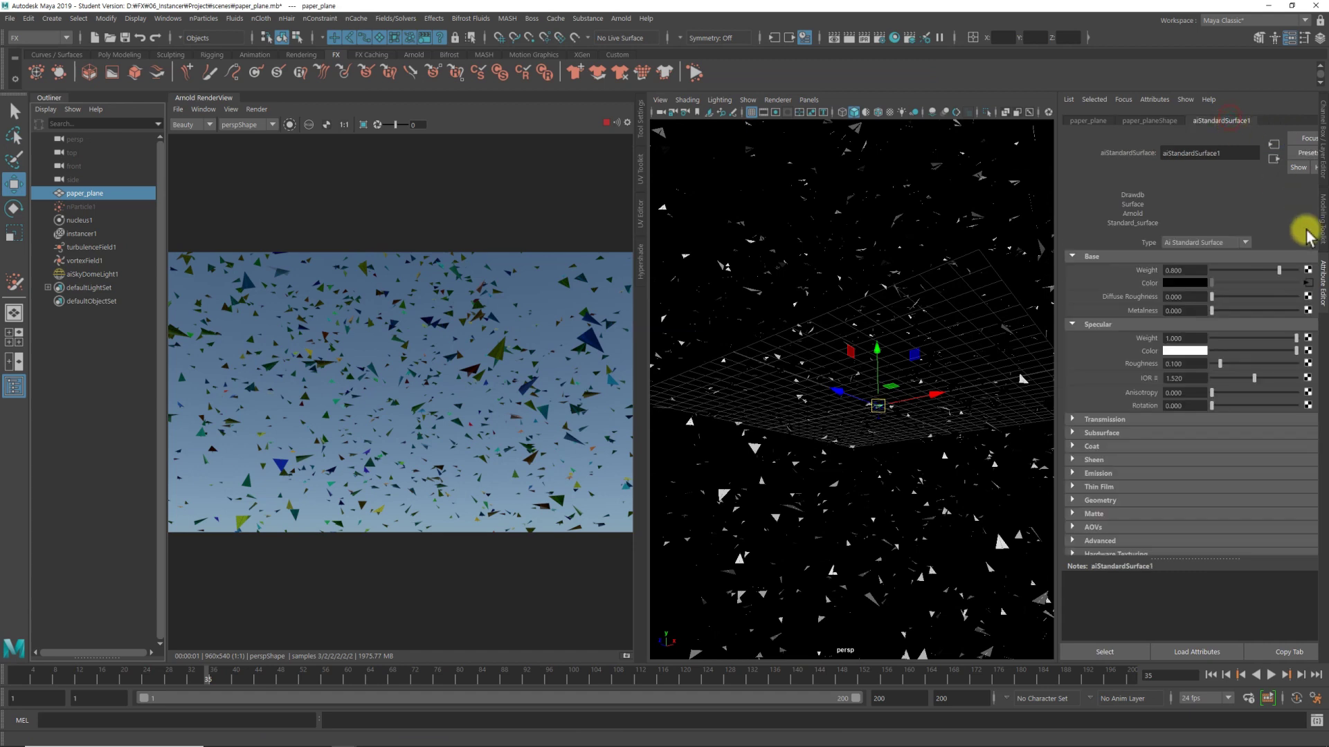
left_click(1308, 277)
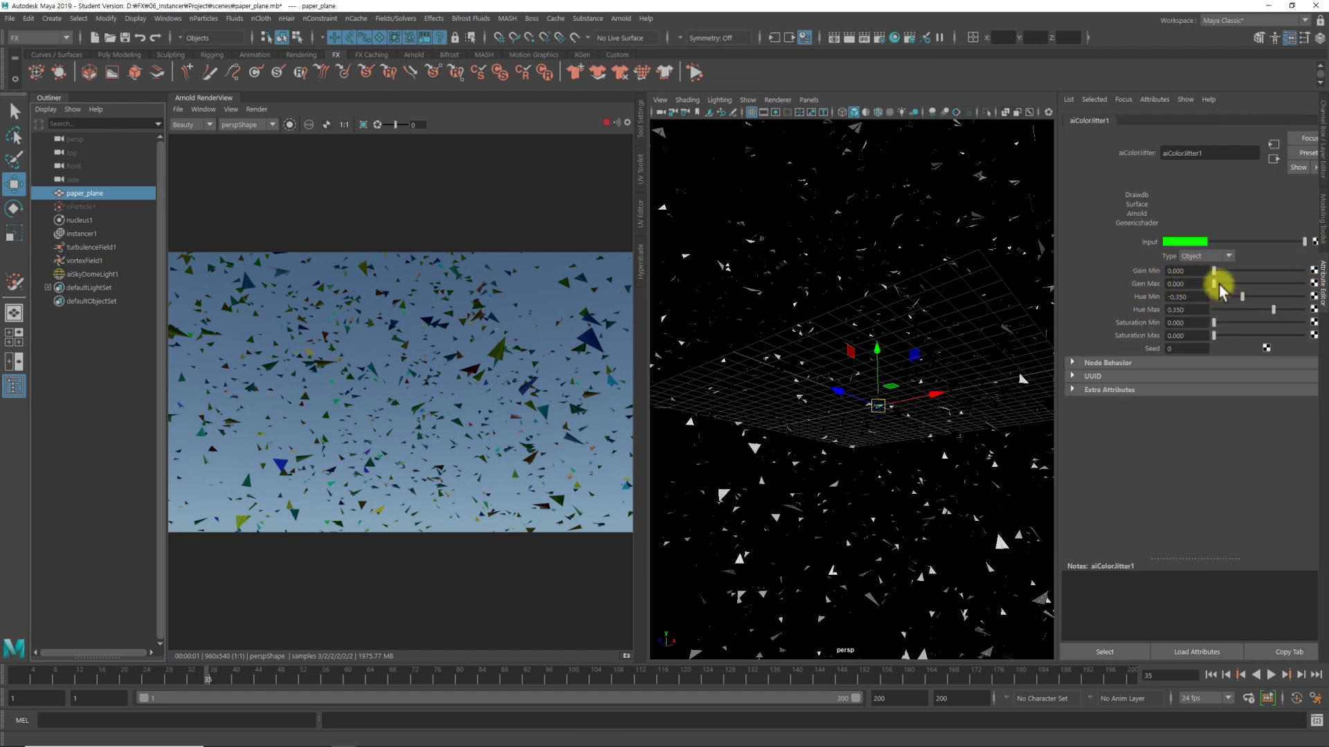
left_click_drag(1215, 284, 1242, 283)
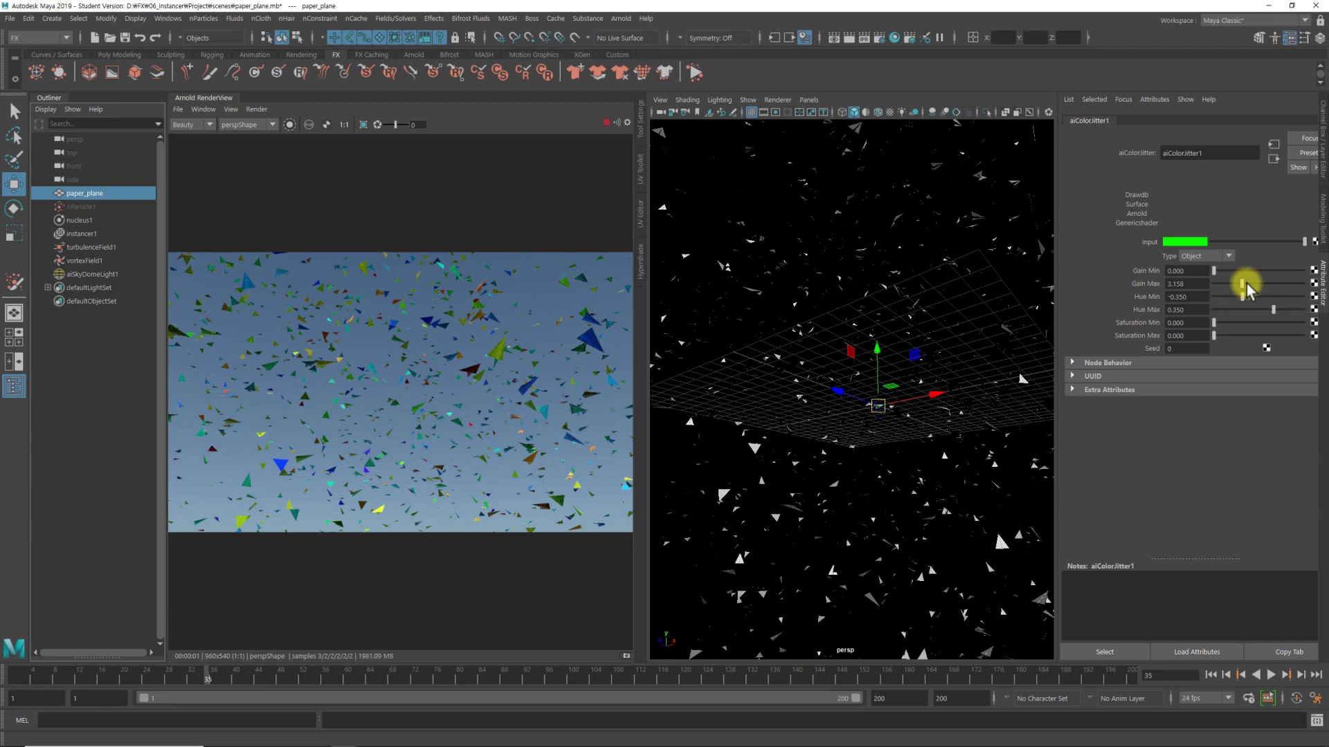
left_click_drag(1246, 283, 1251, 283)
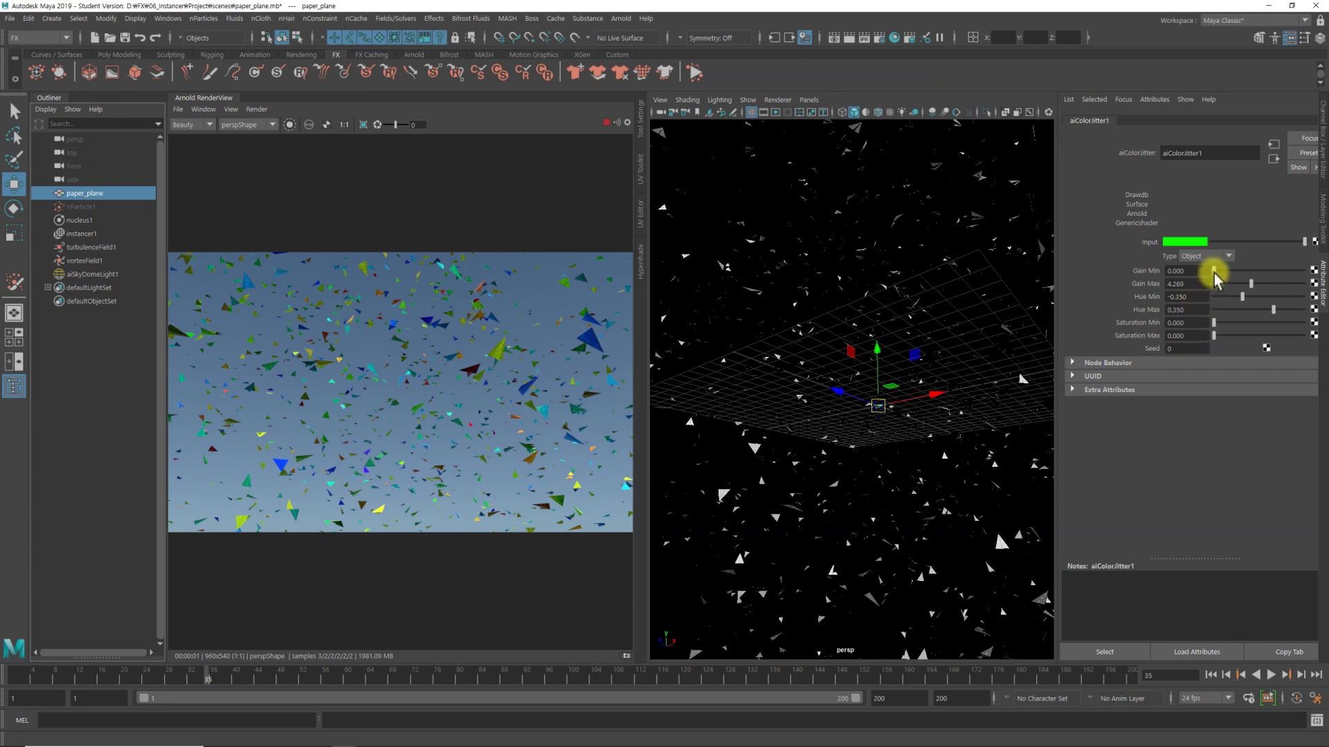
Raise aiColorJitter1 Gain Min to 2.573 and move the camera closer to the planes
left_click_drag(1214, 273, 1224, 273)
left_click_drag(1230, 270, 1236, 271)
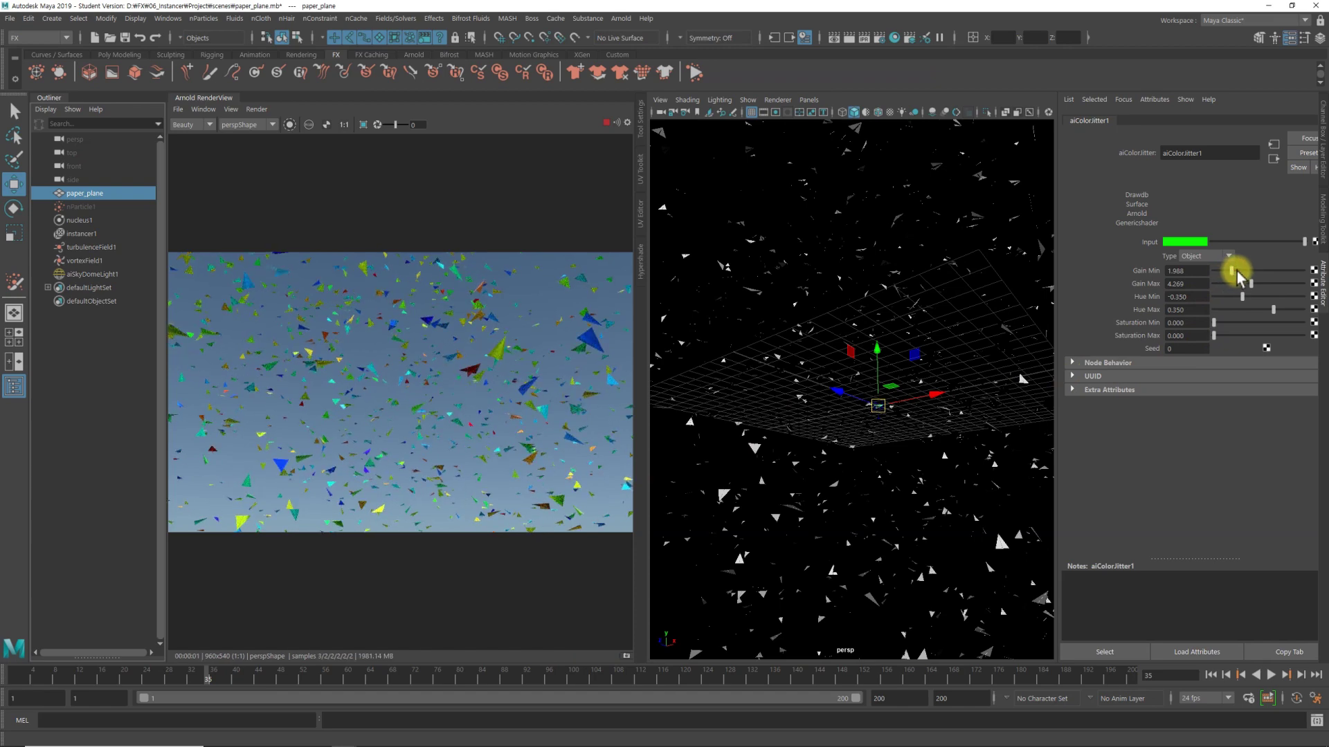
left_click(1236, 272)
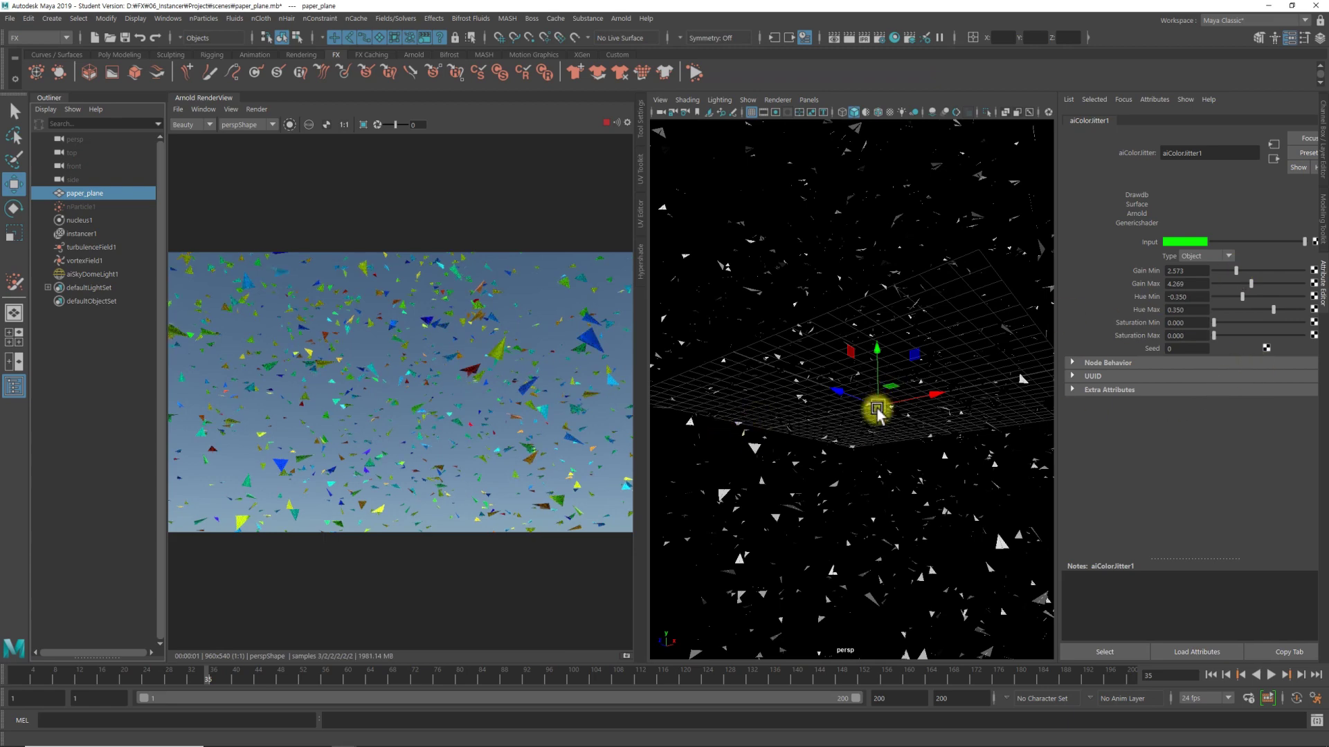
left_click_drag(876, 415, 877, 416, "alt")
right_click_drag(876, 415, 904, 428, "alt")
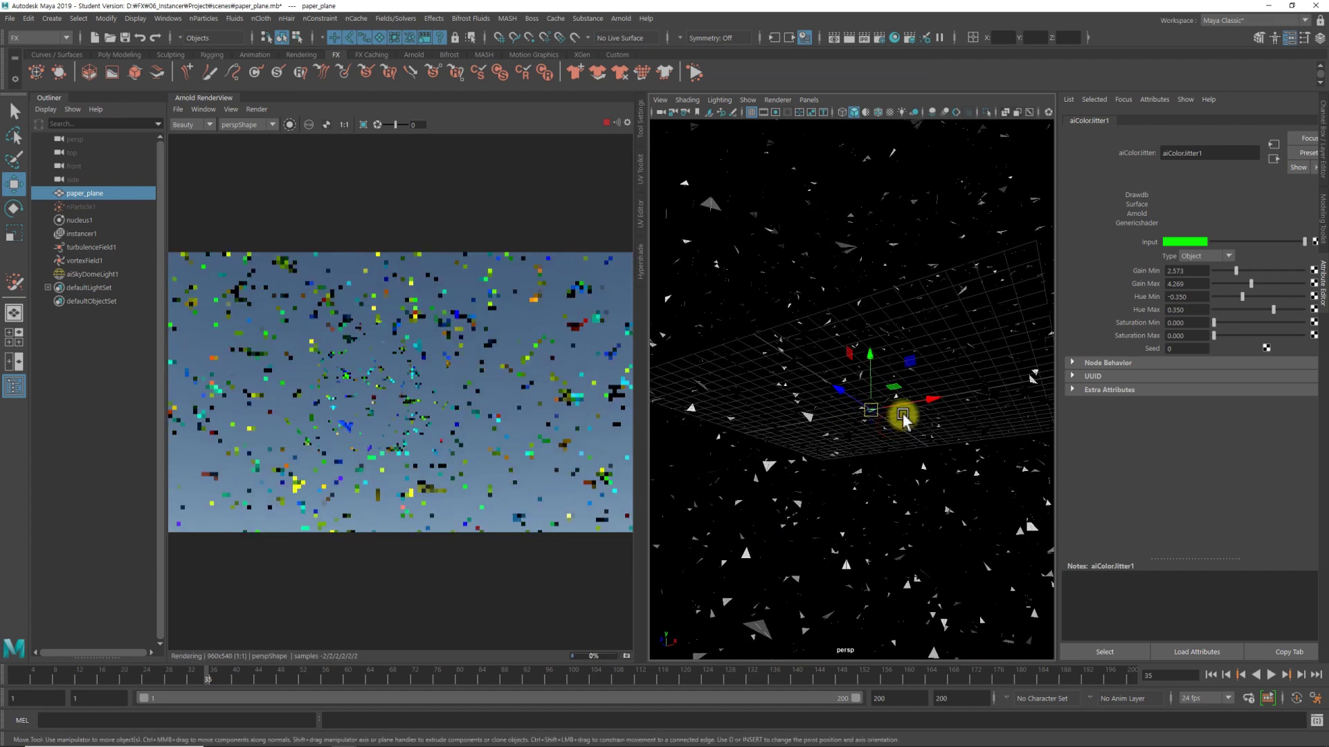
left_click_drag(904, 424, 908, 414, "alt")
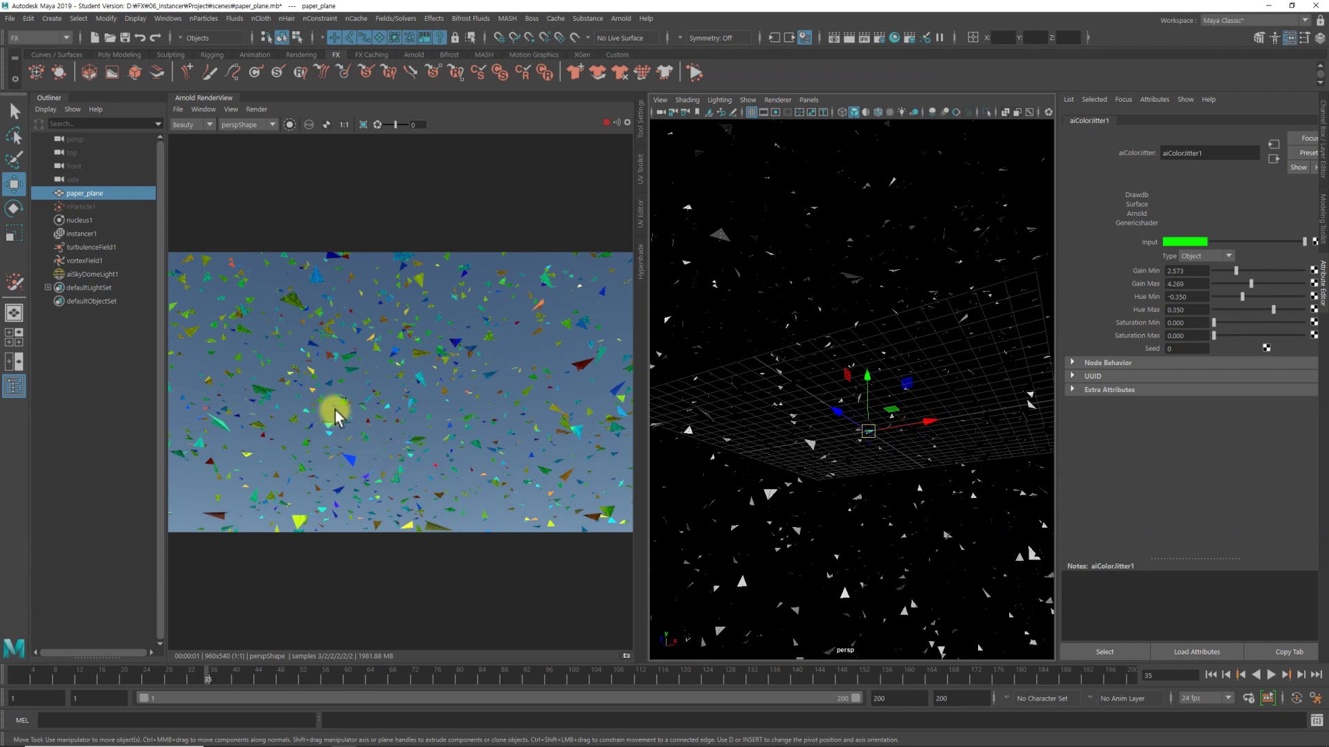
Play the instancer_aim_1.0002.png sequence from the images folder in FCheck
left_click(10, 18)
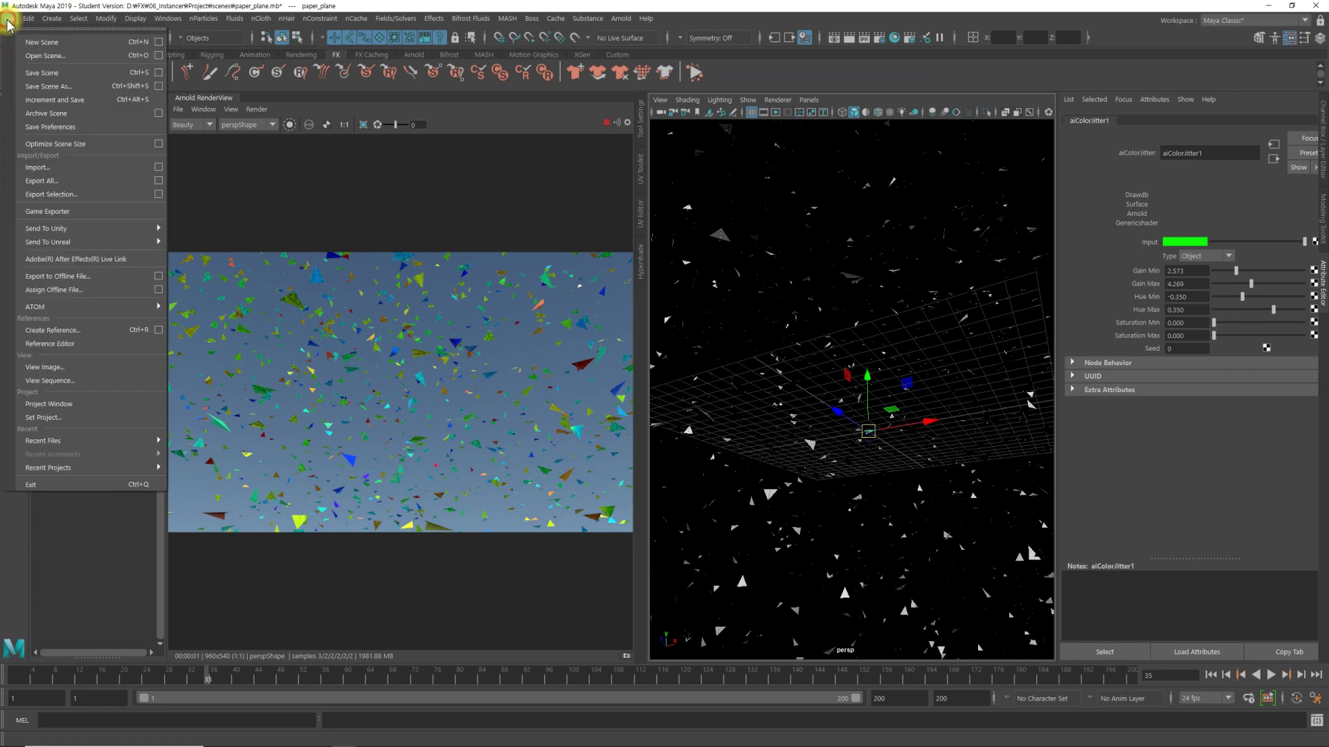
left_click(60, 380)
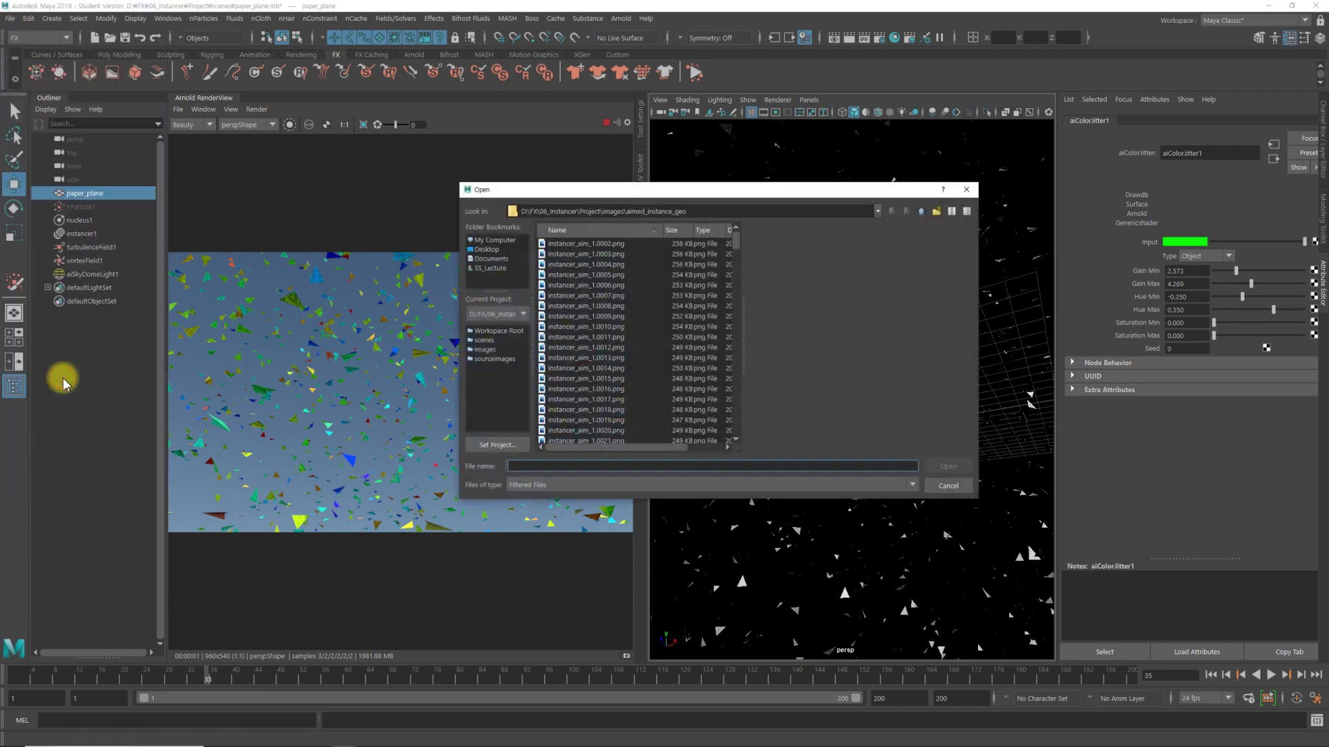
left_click(603, 243)
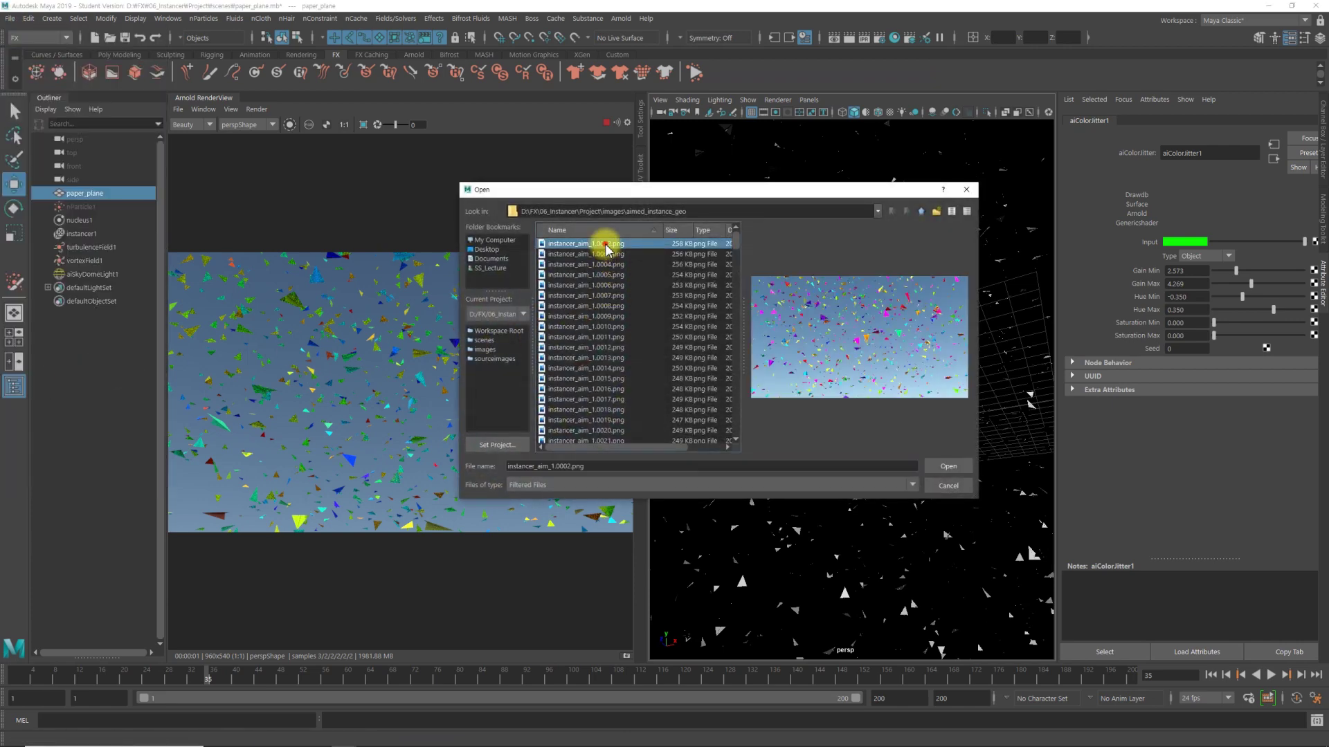
left_click(944, 468)
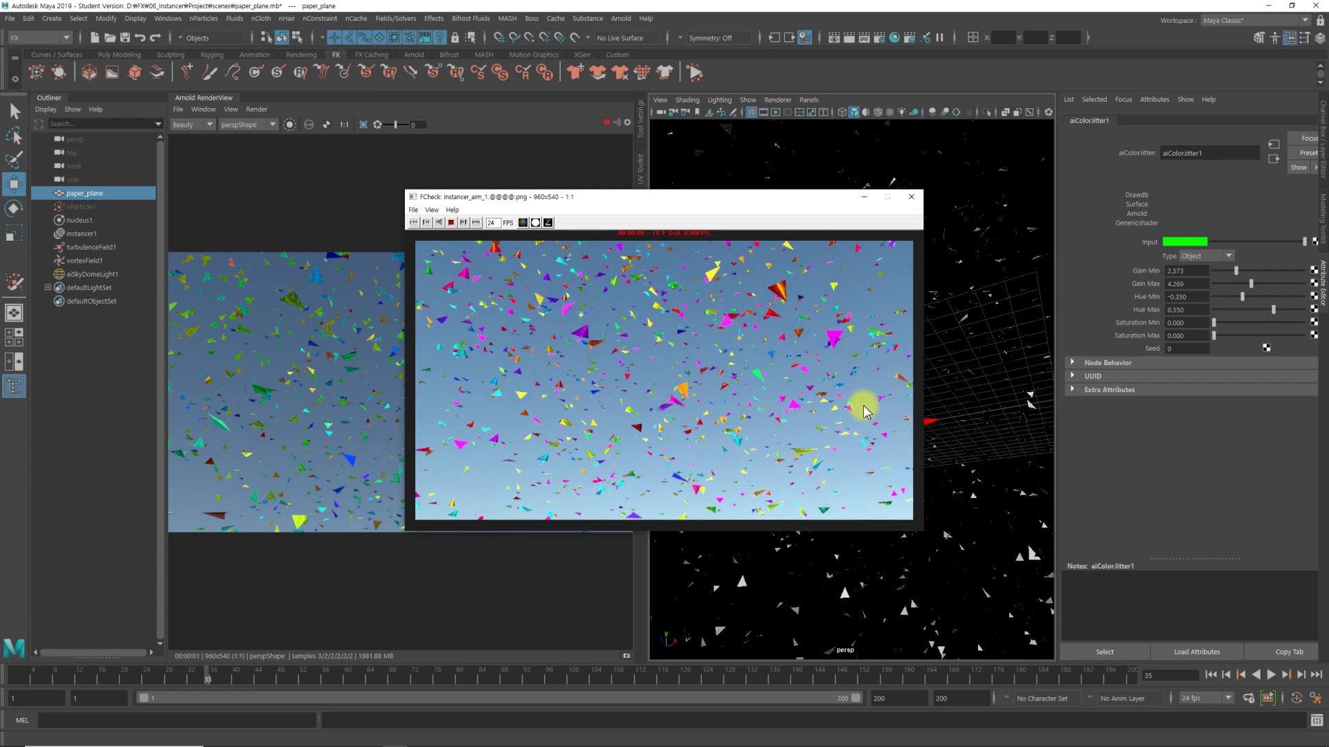